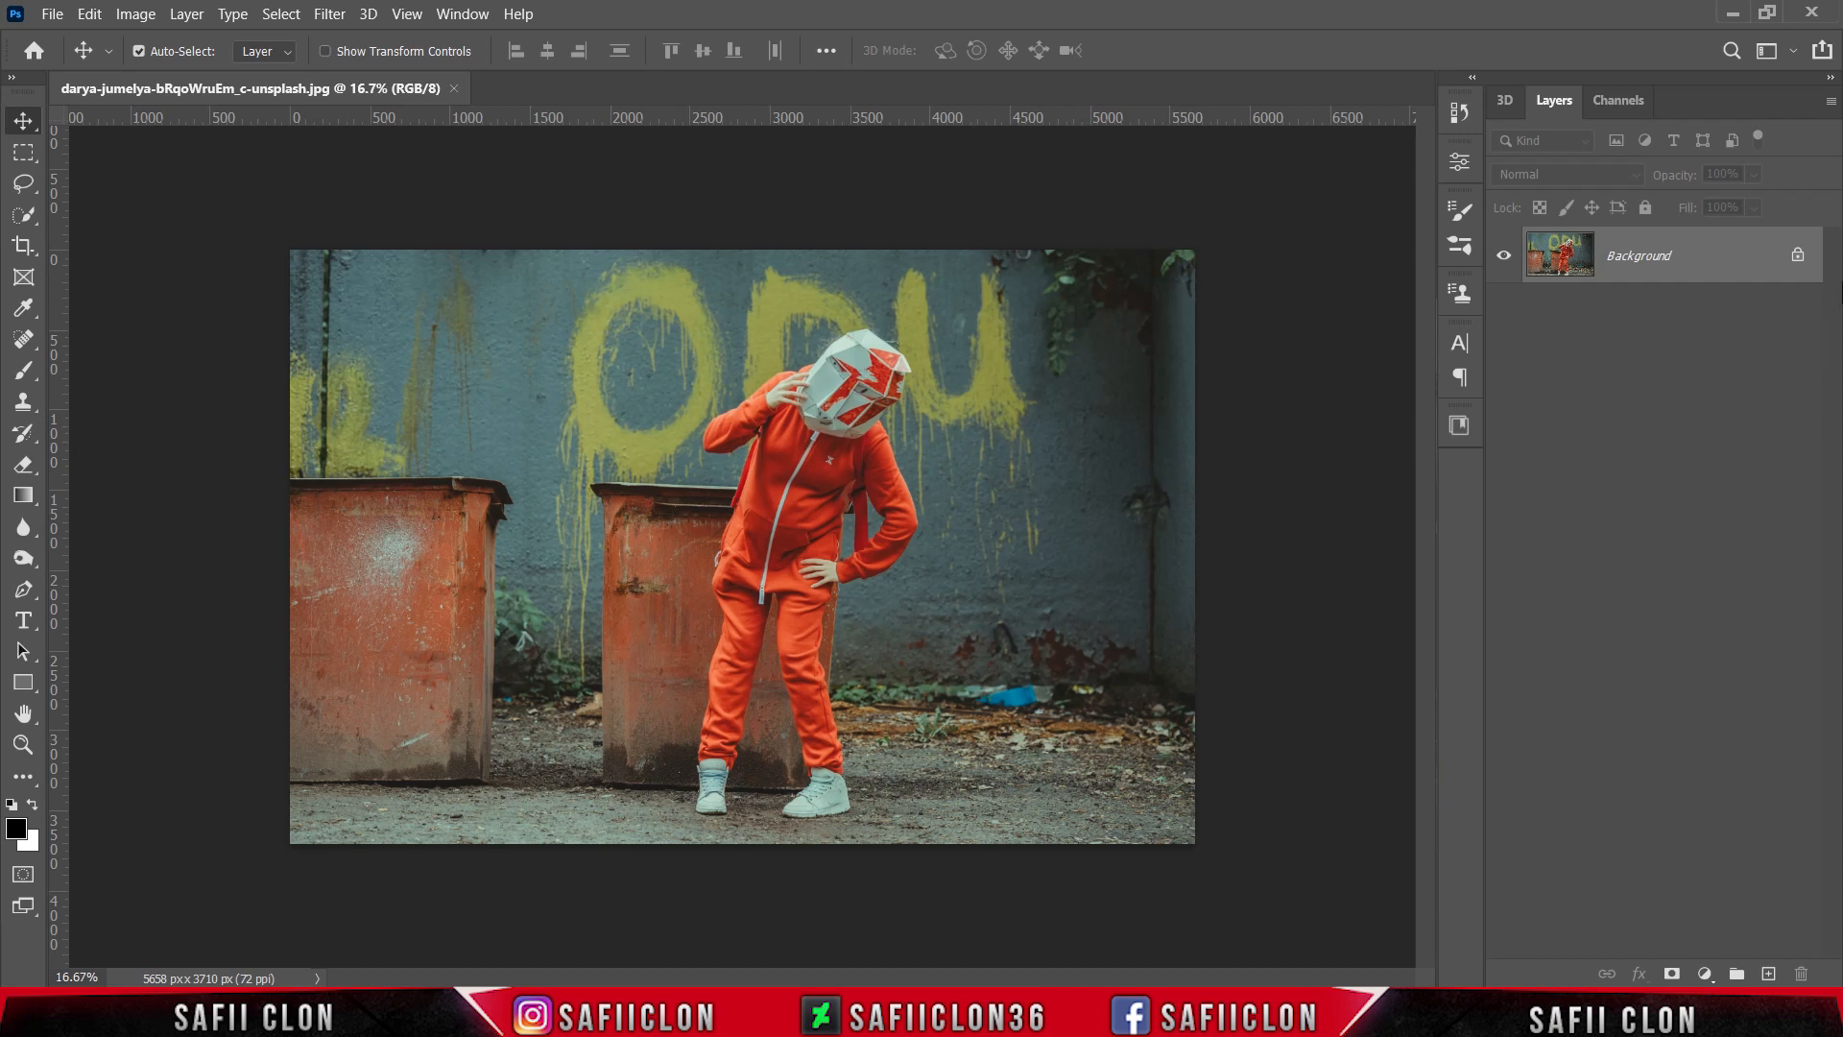
Unlock the background layer and set the Quick Selection tool to add to the selection with a 35 px brush
left_click(1797, 255)
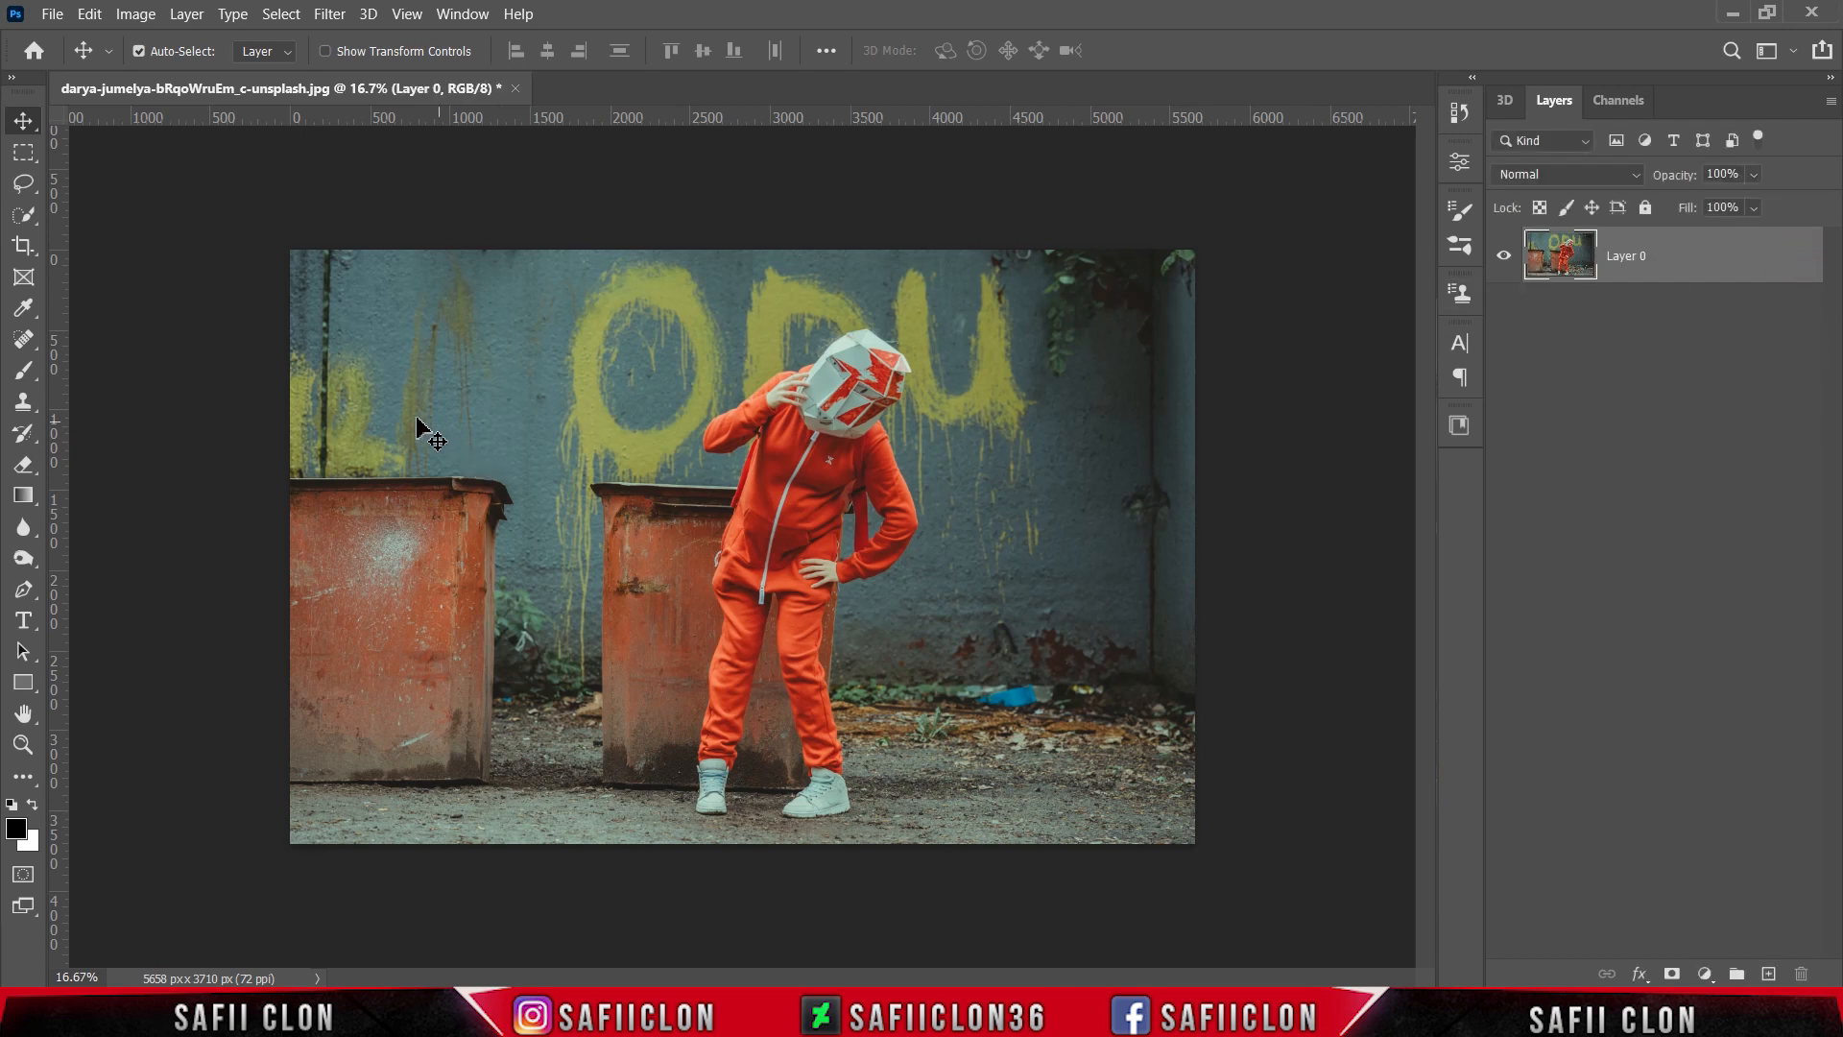
left_click(24, 214)
left_click(135, 243)
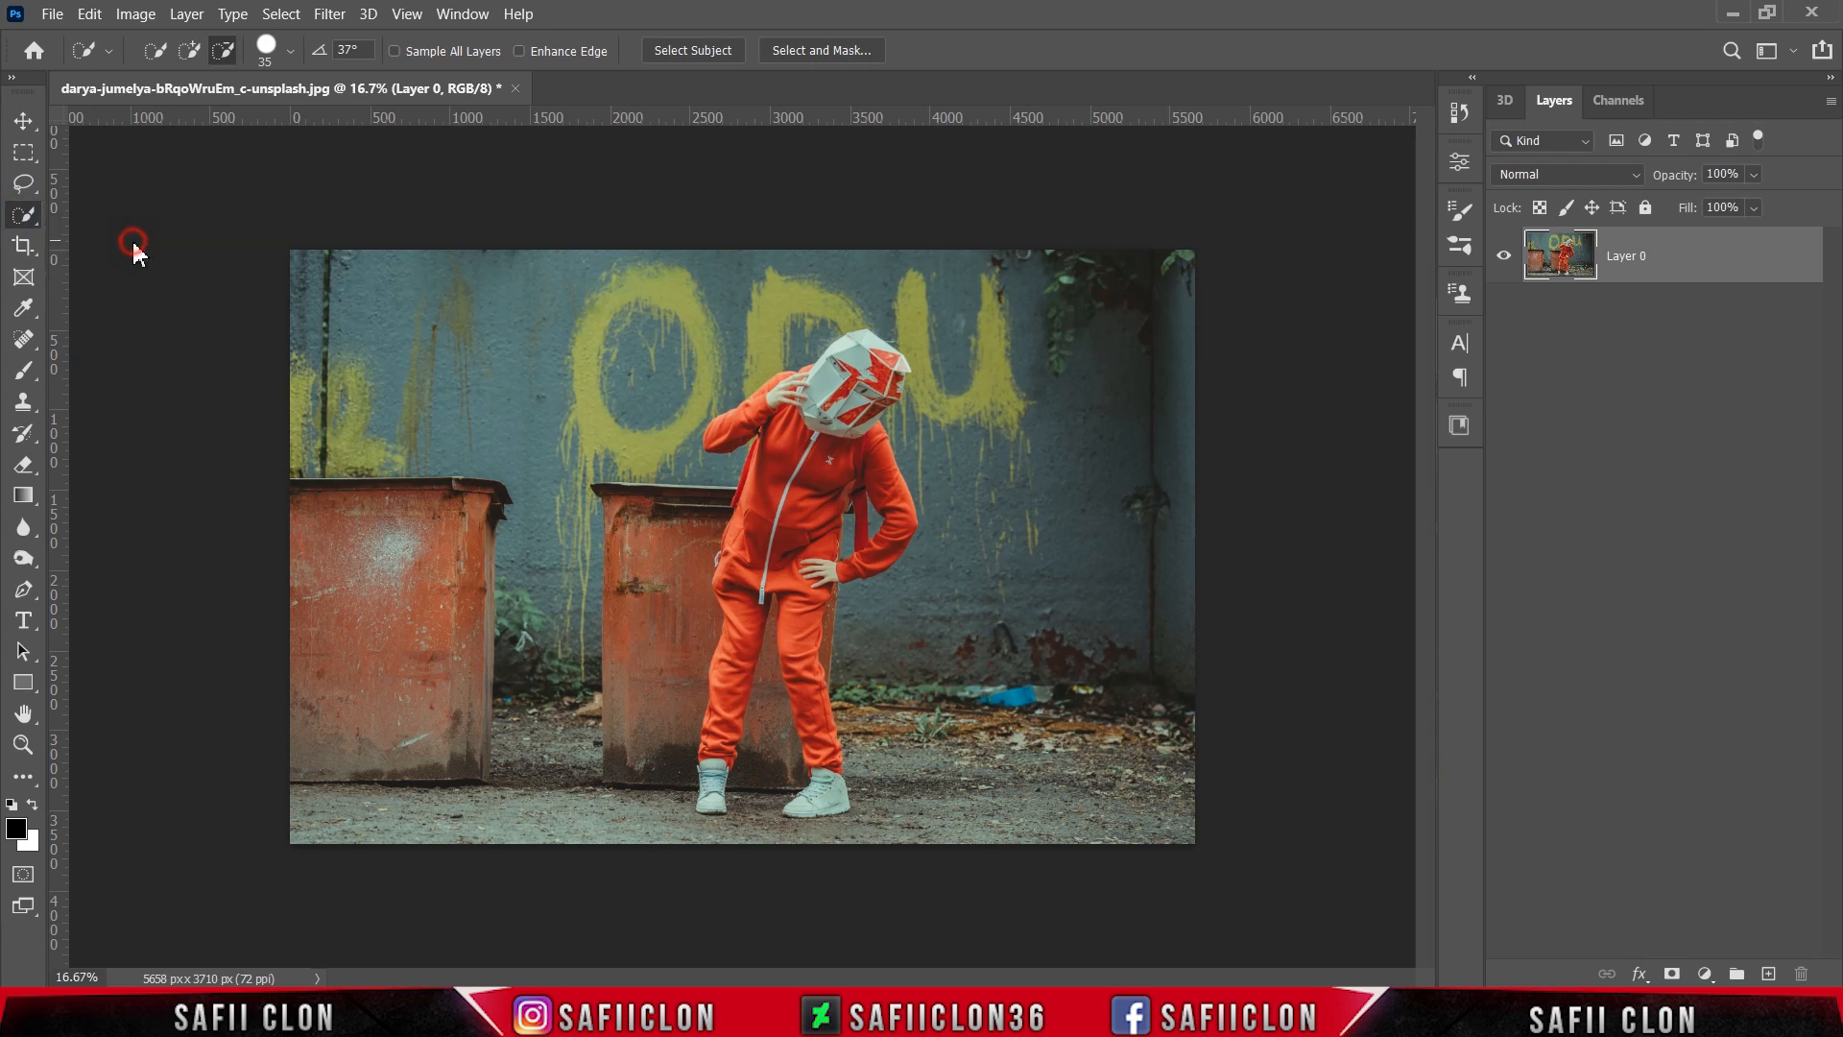
left_click(189, 50)
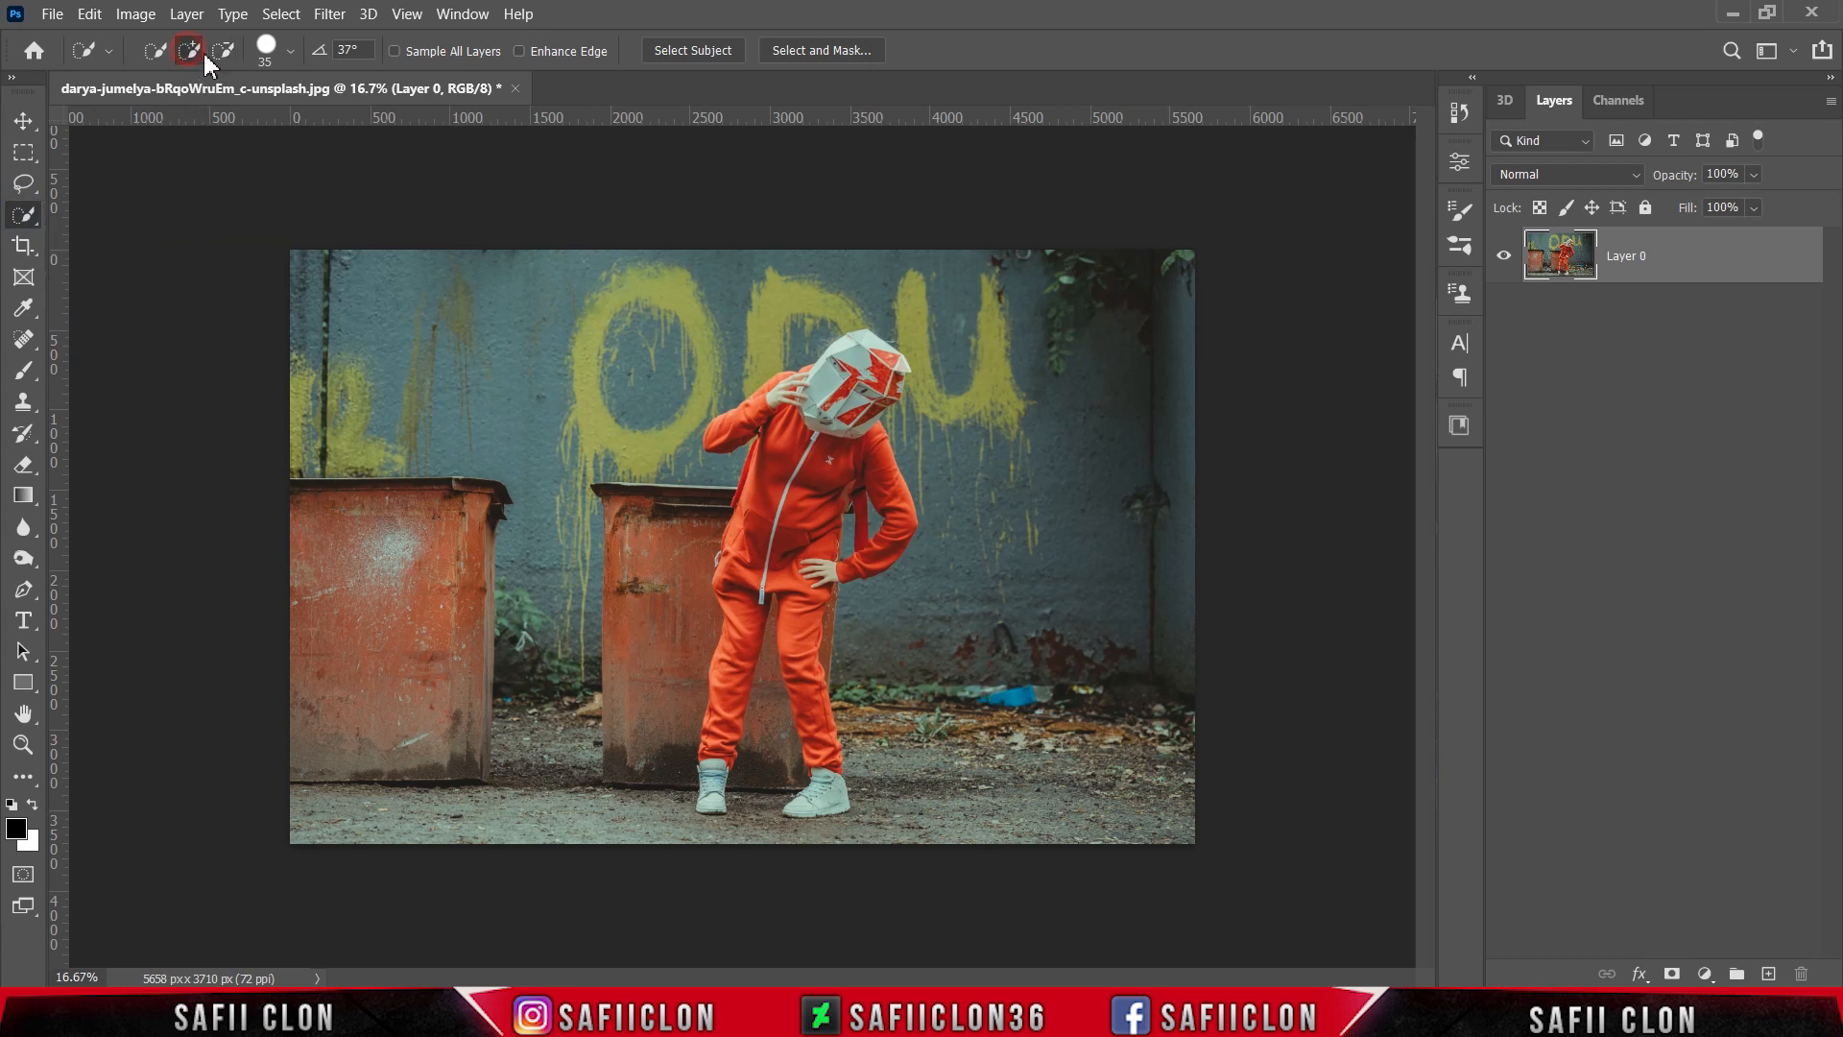
left_click(291, 53)
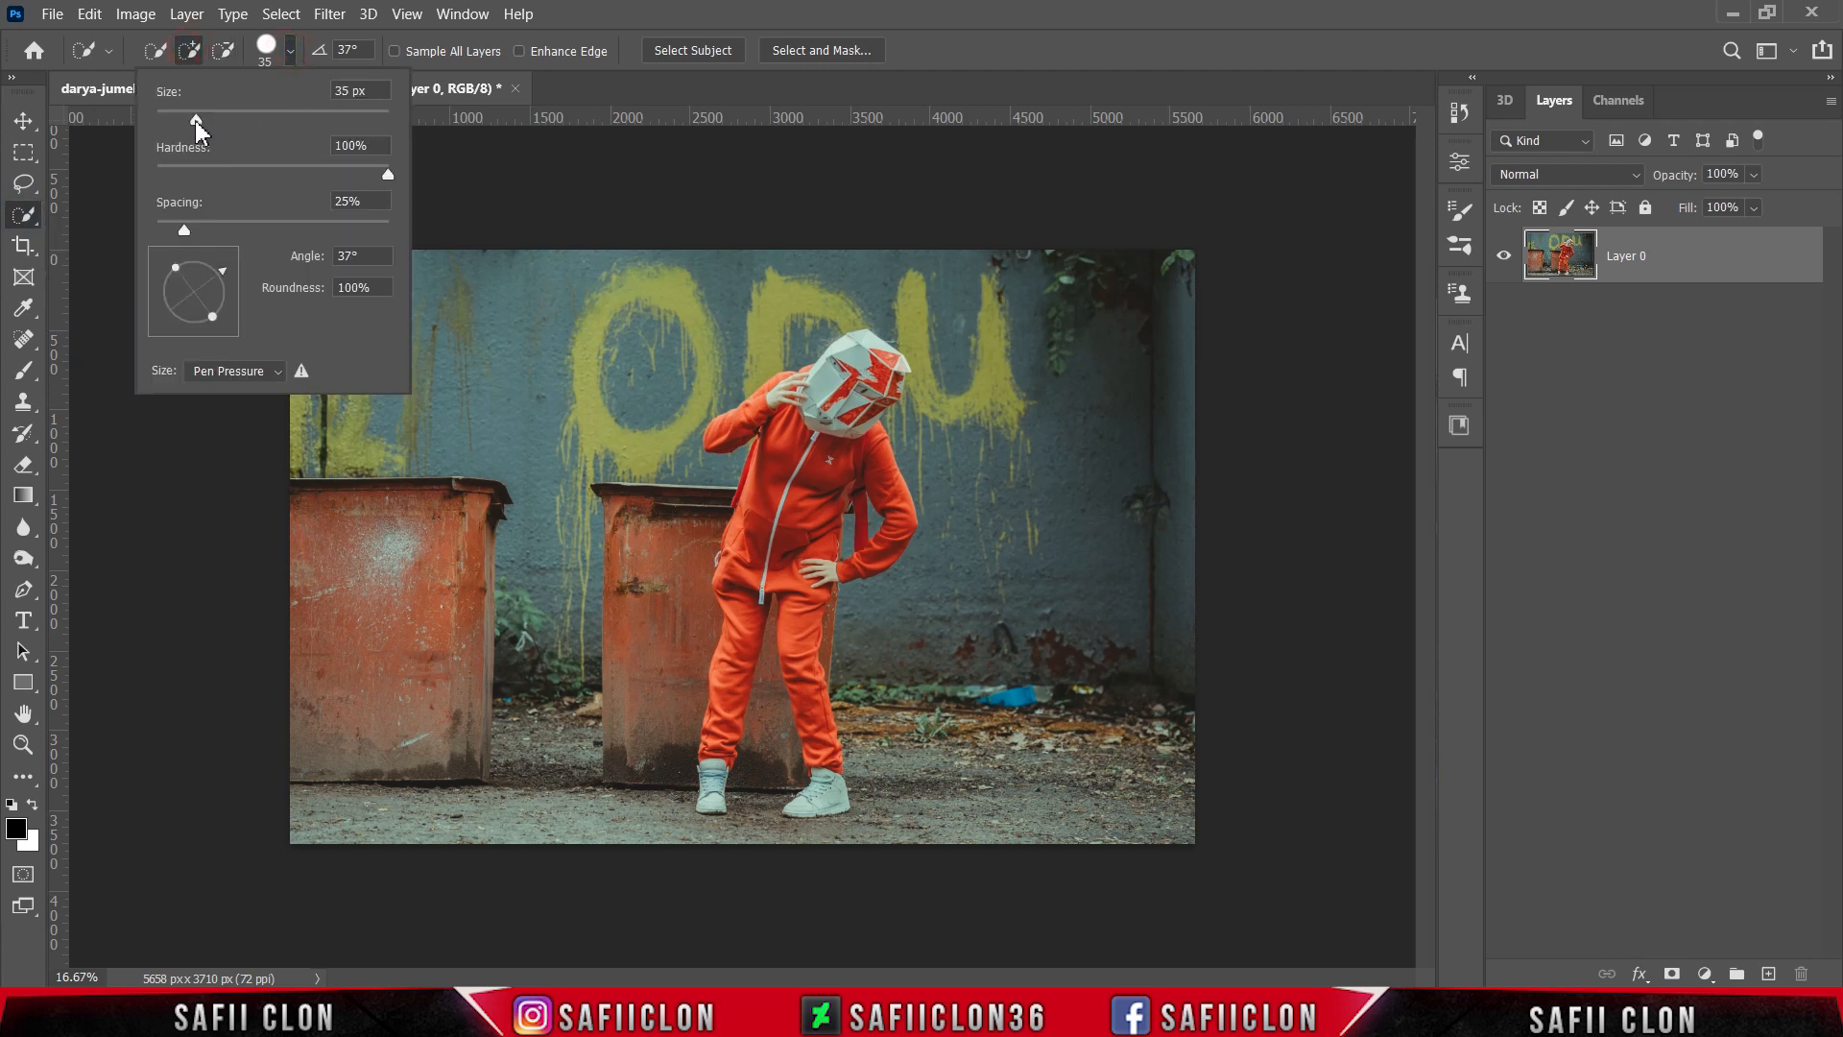
left_click(196, 121)
left_click(296, 50)
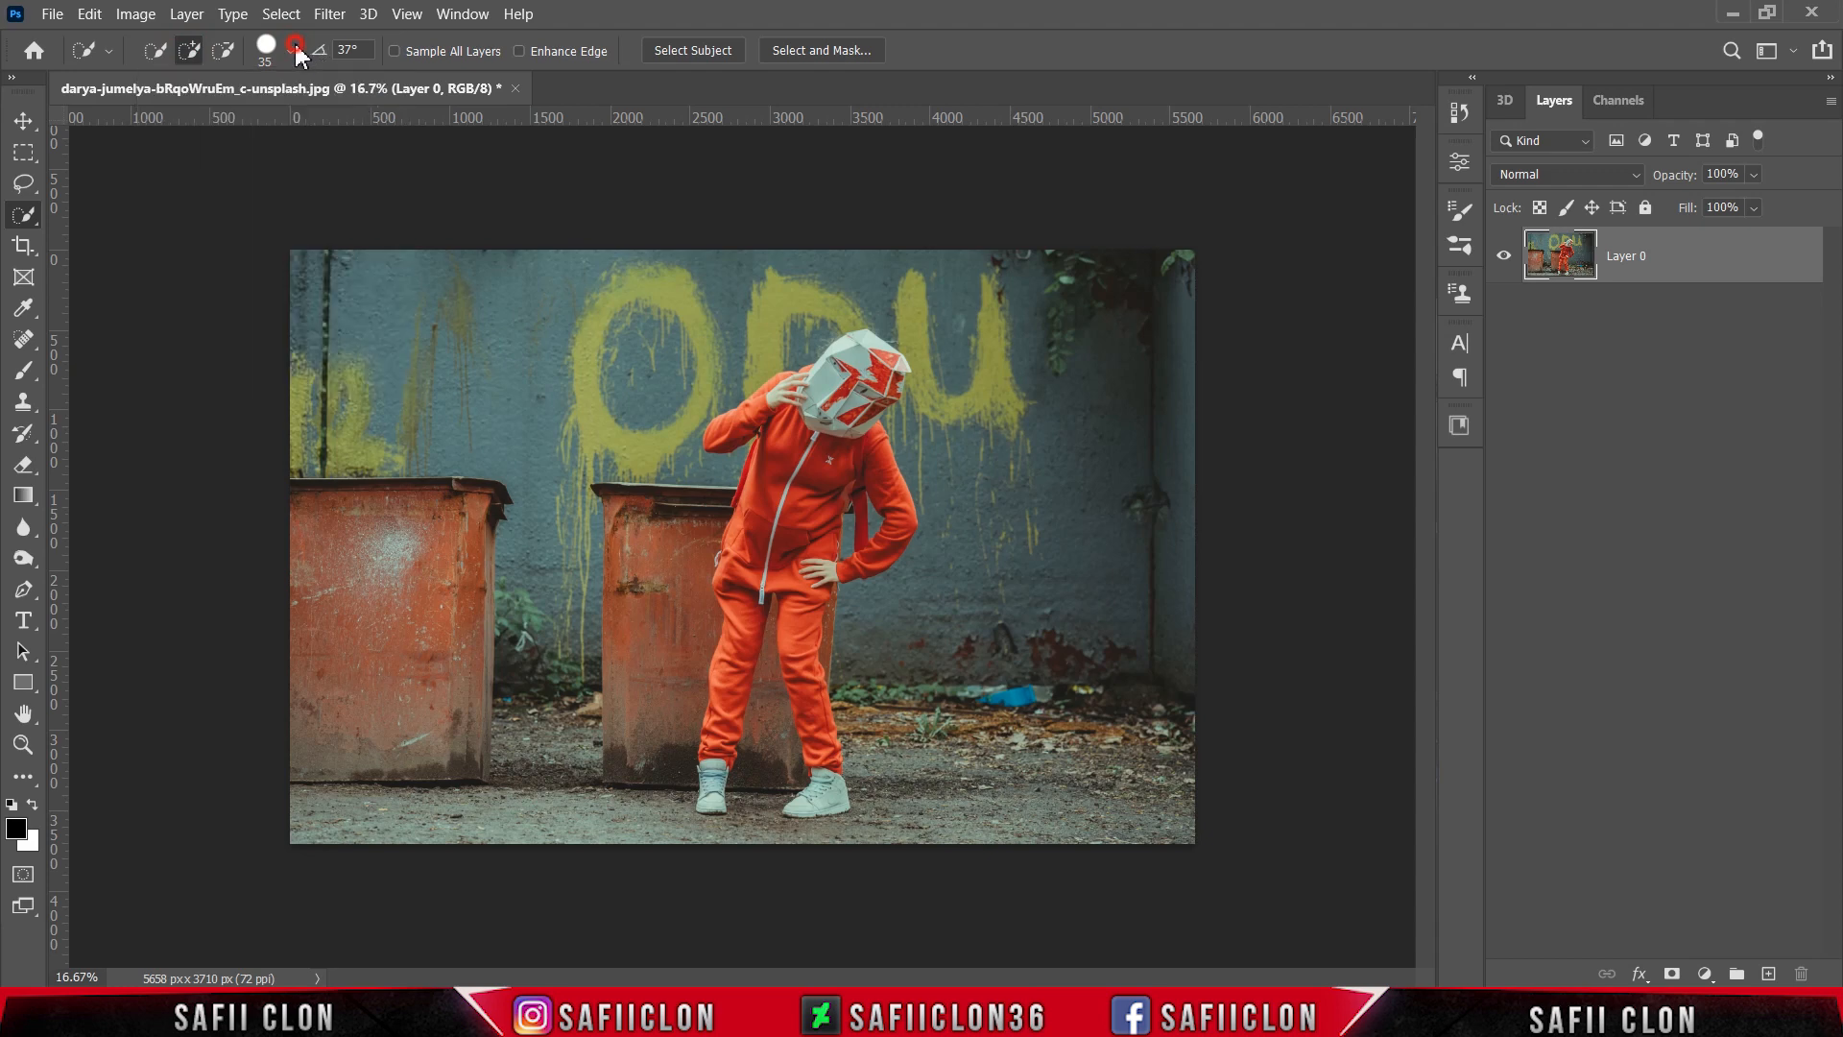
Select the whole figure in the orange tracksuit, from the helmet down to both shoes, with Quick Selection
key("ctrl+plus")
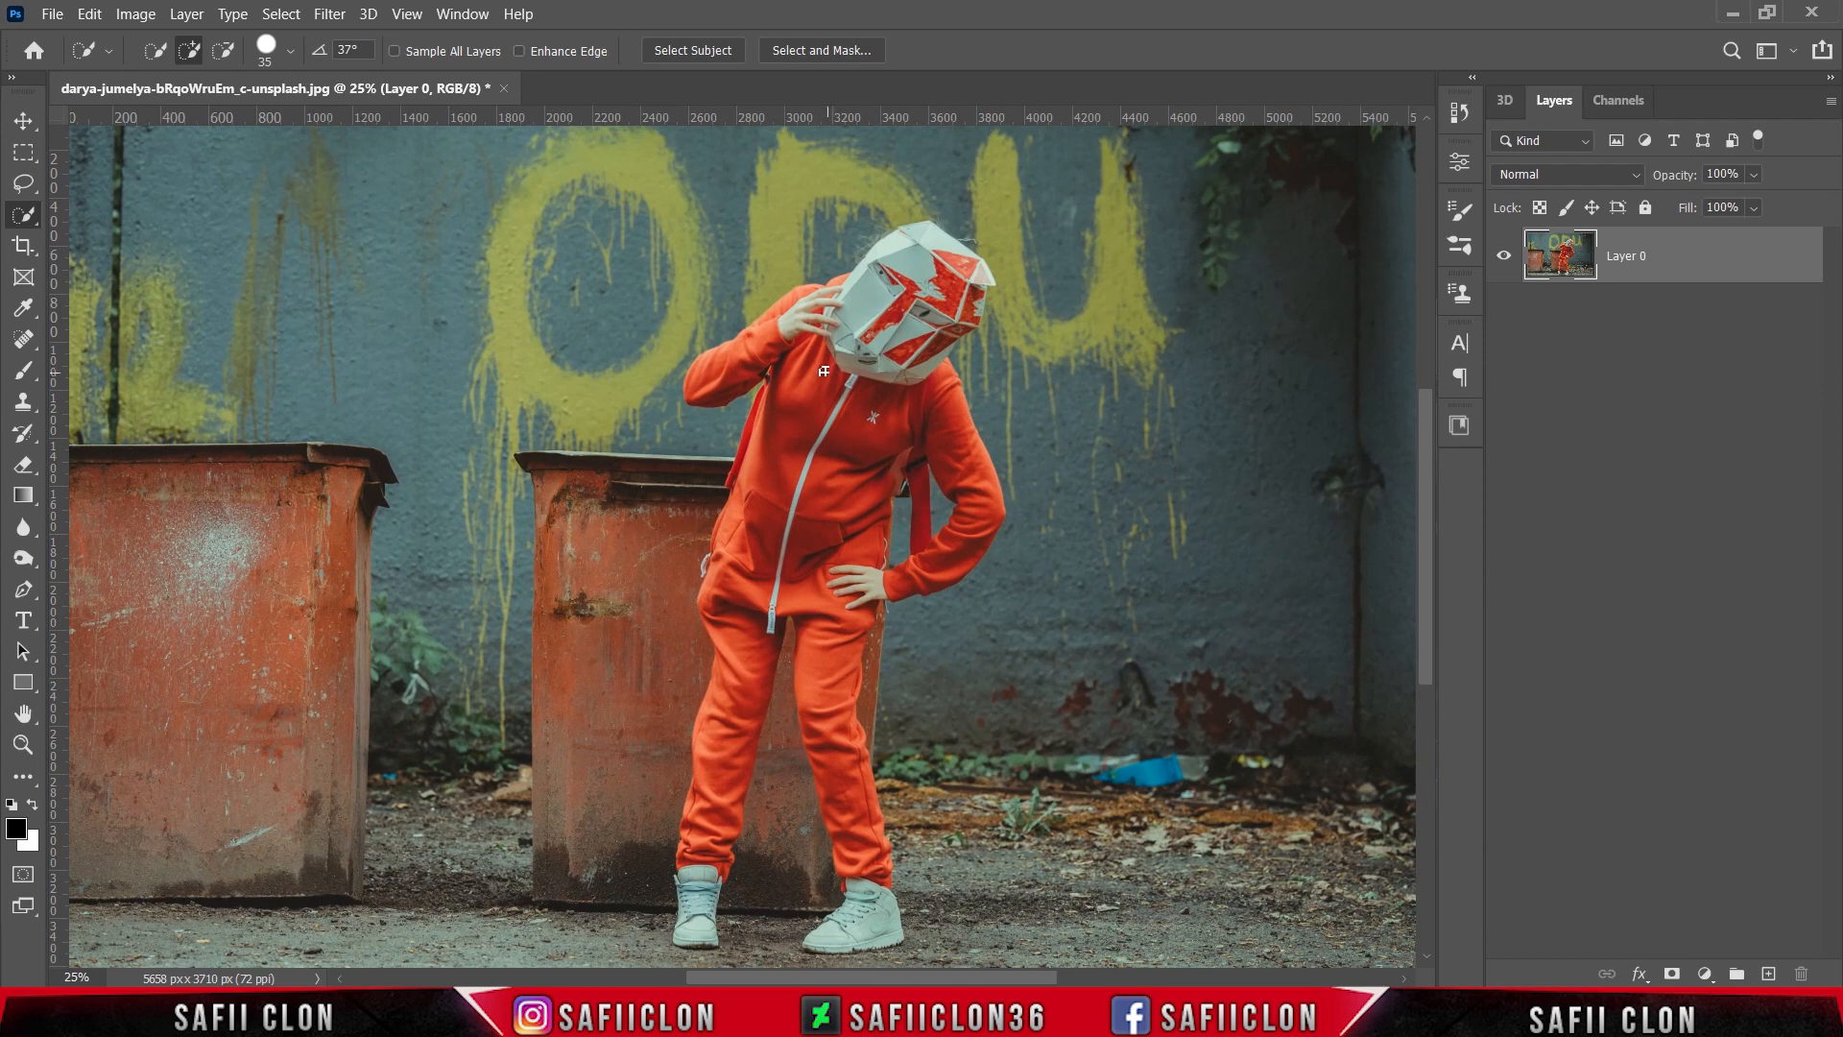
mouse_move(823, 372)
left_mouse_down()
mouse_move(826, 466)
mouse_move(860, 524)
mouse_move(901, 305)
mouse_move(925, 288)
mouse_move(907, 347)
mouse_move(984, 292)
mouse_move(936, 254)
mouse_move(729, 379)
left_mouse_up()
scroll(840, 453, "down", 2)
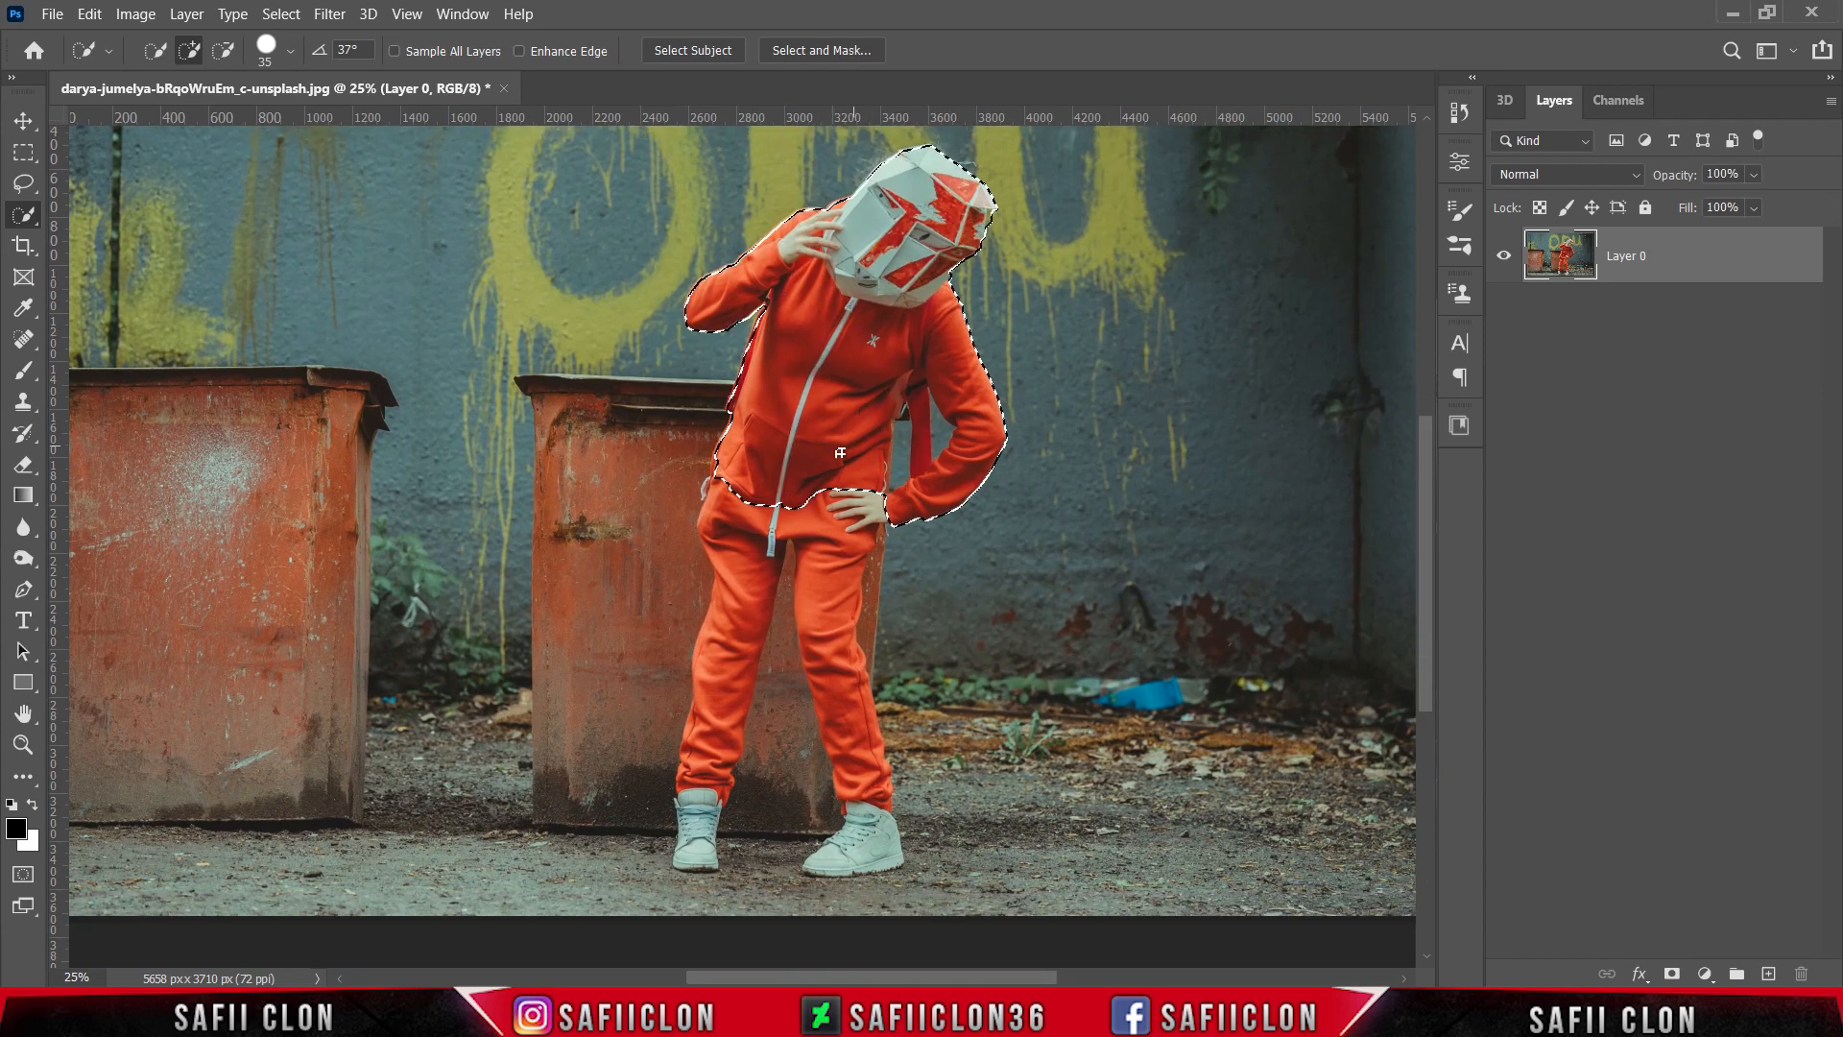
mouse_move(739, 486)
left_mouse_down()
mouse_move(721, 592)
mouse_move(793, 501)
mouse_move(850, 513)
left_mouse_up()
mouse_move(869, 844)
left_mouse_down()
mouse_move(831, 614)
mouse_move(701, 729)
mouse_move(685, 825)
left_mouse_up()
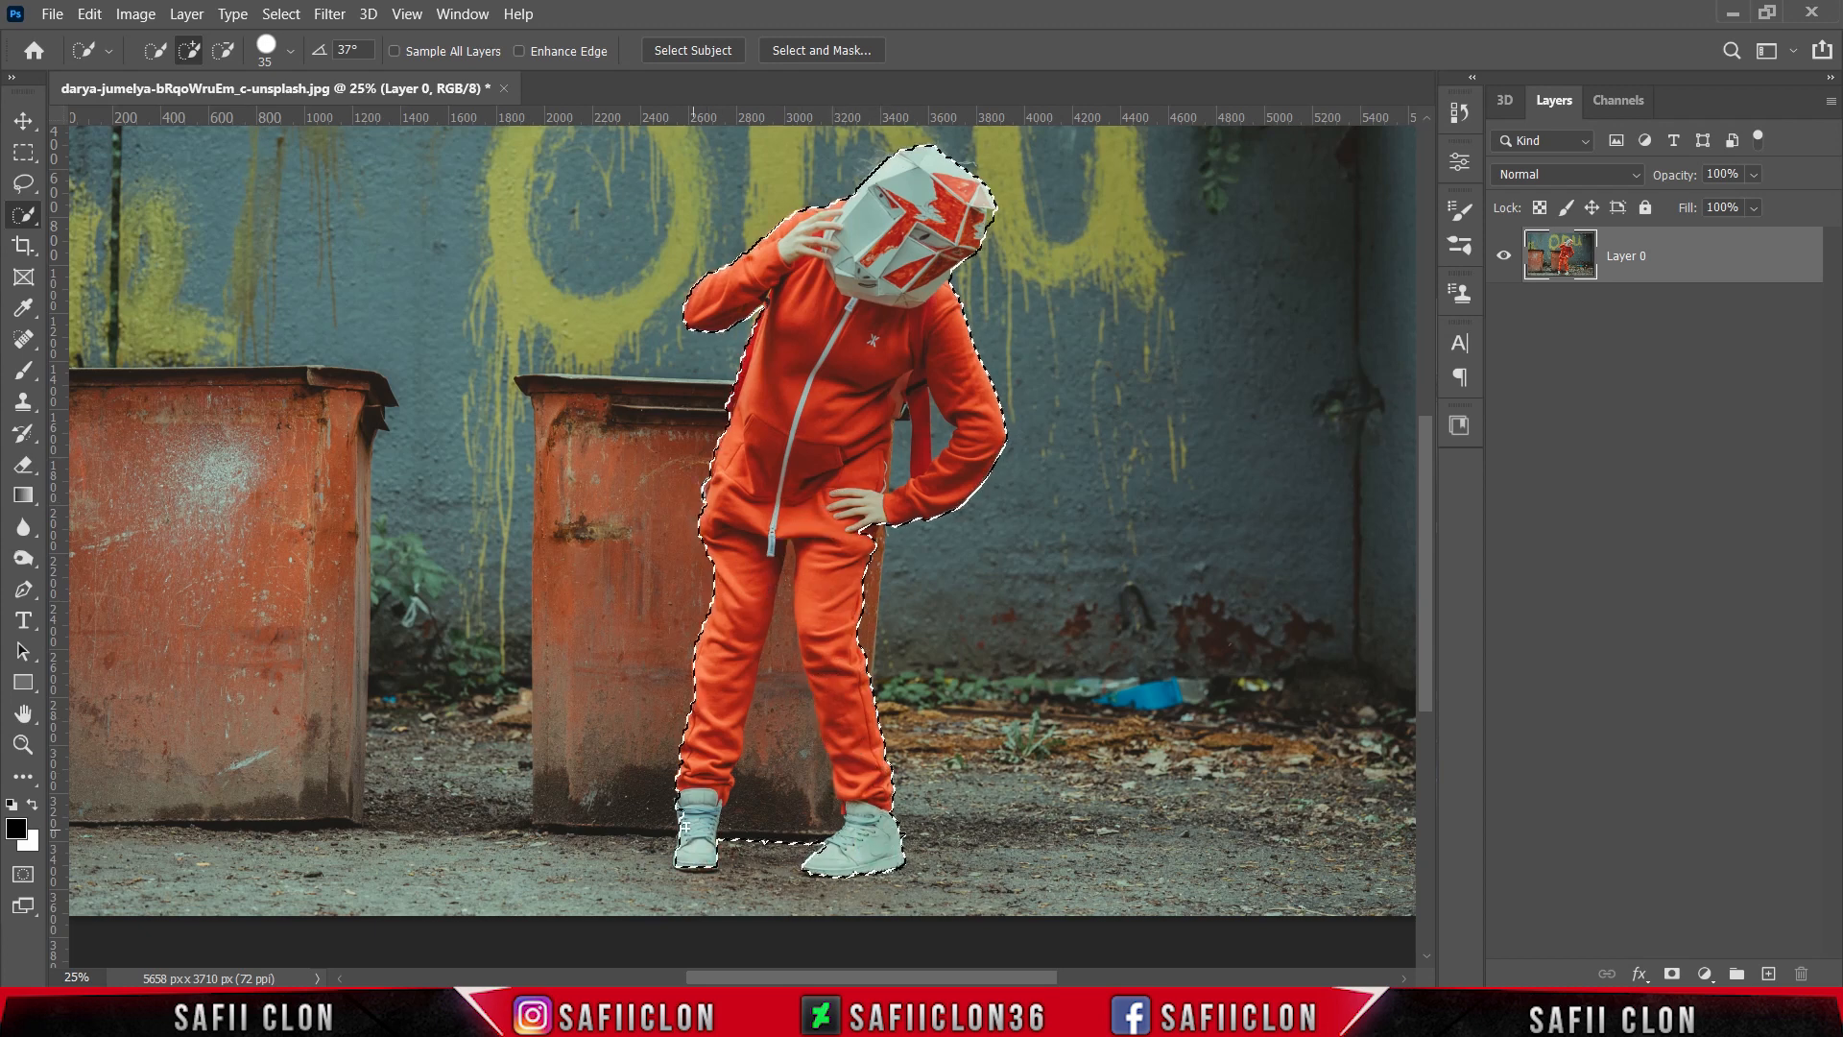
Subtract the background gaps between the legs and inside the bent arm from the selection with a 10 px brush
scroll(912, 314, "up", 3)
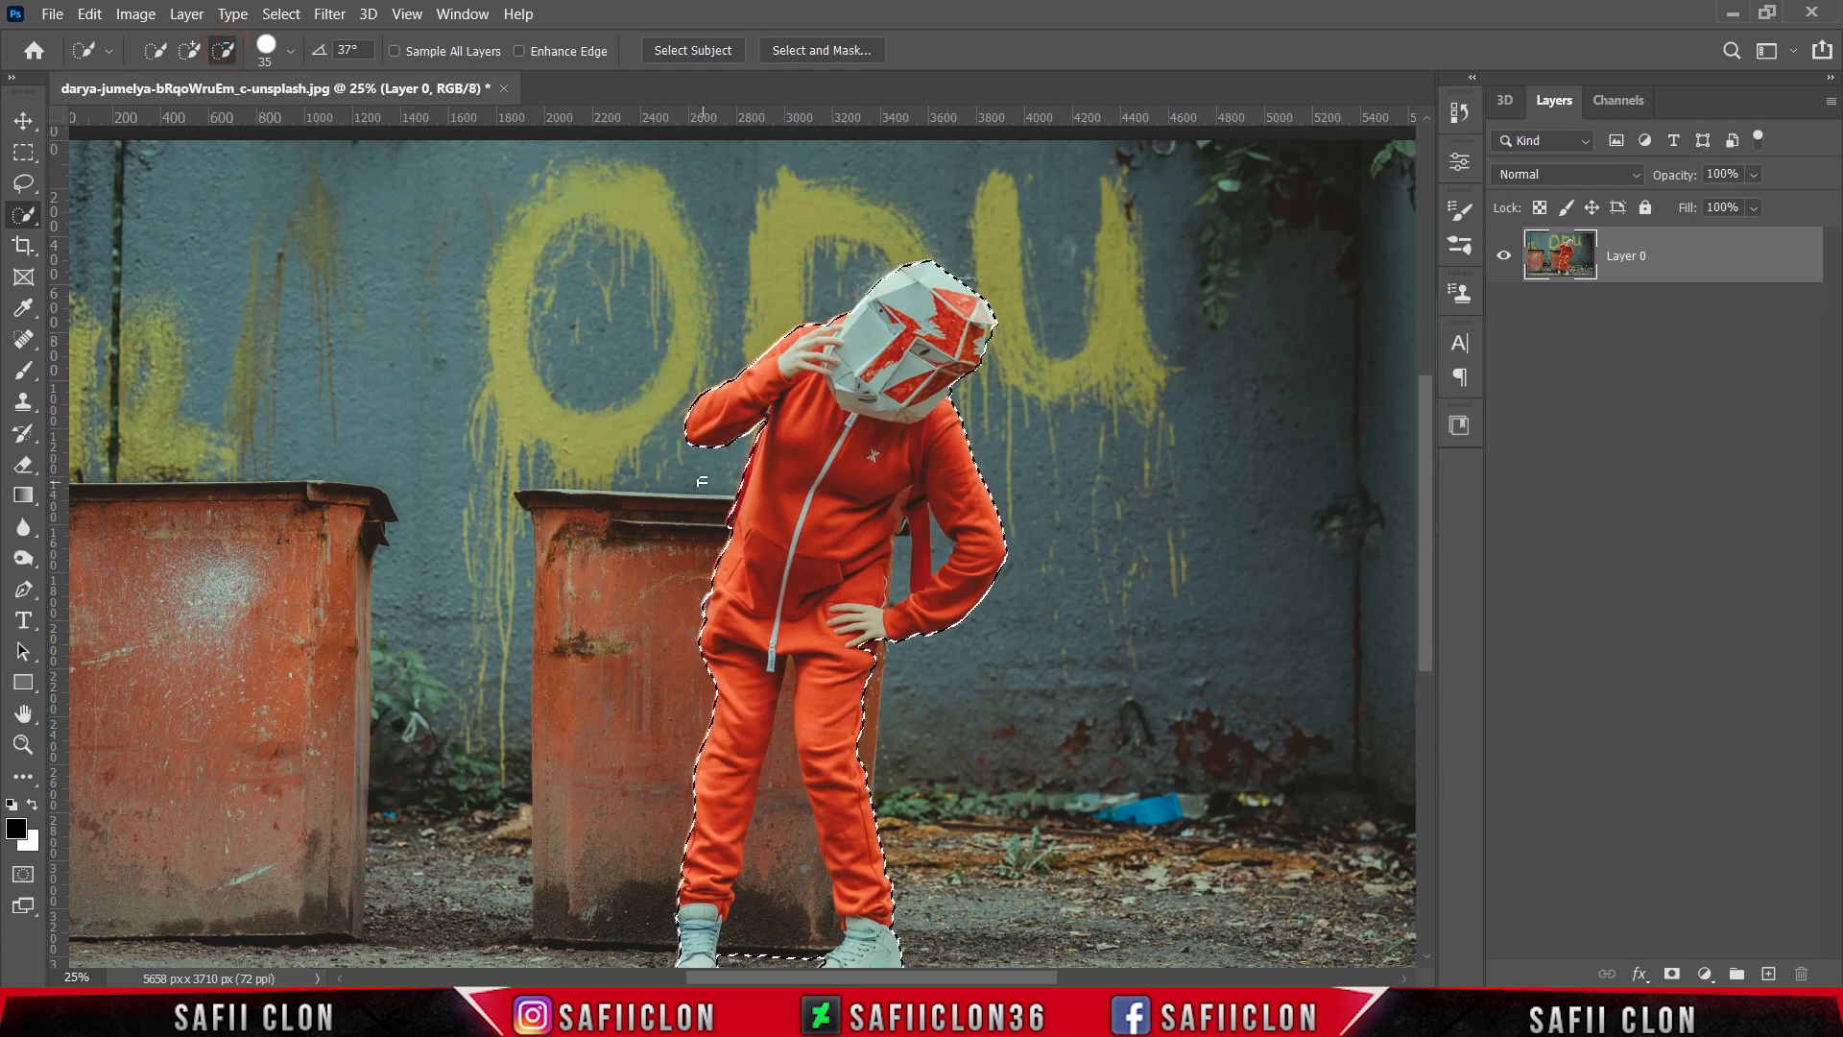
scroll(741, 545, "down", 1)
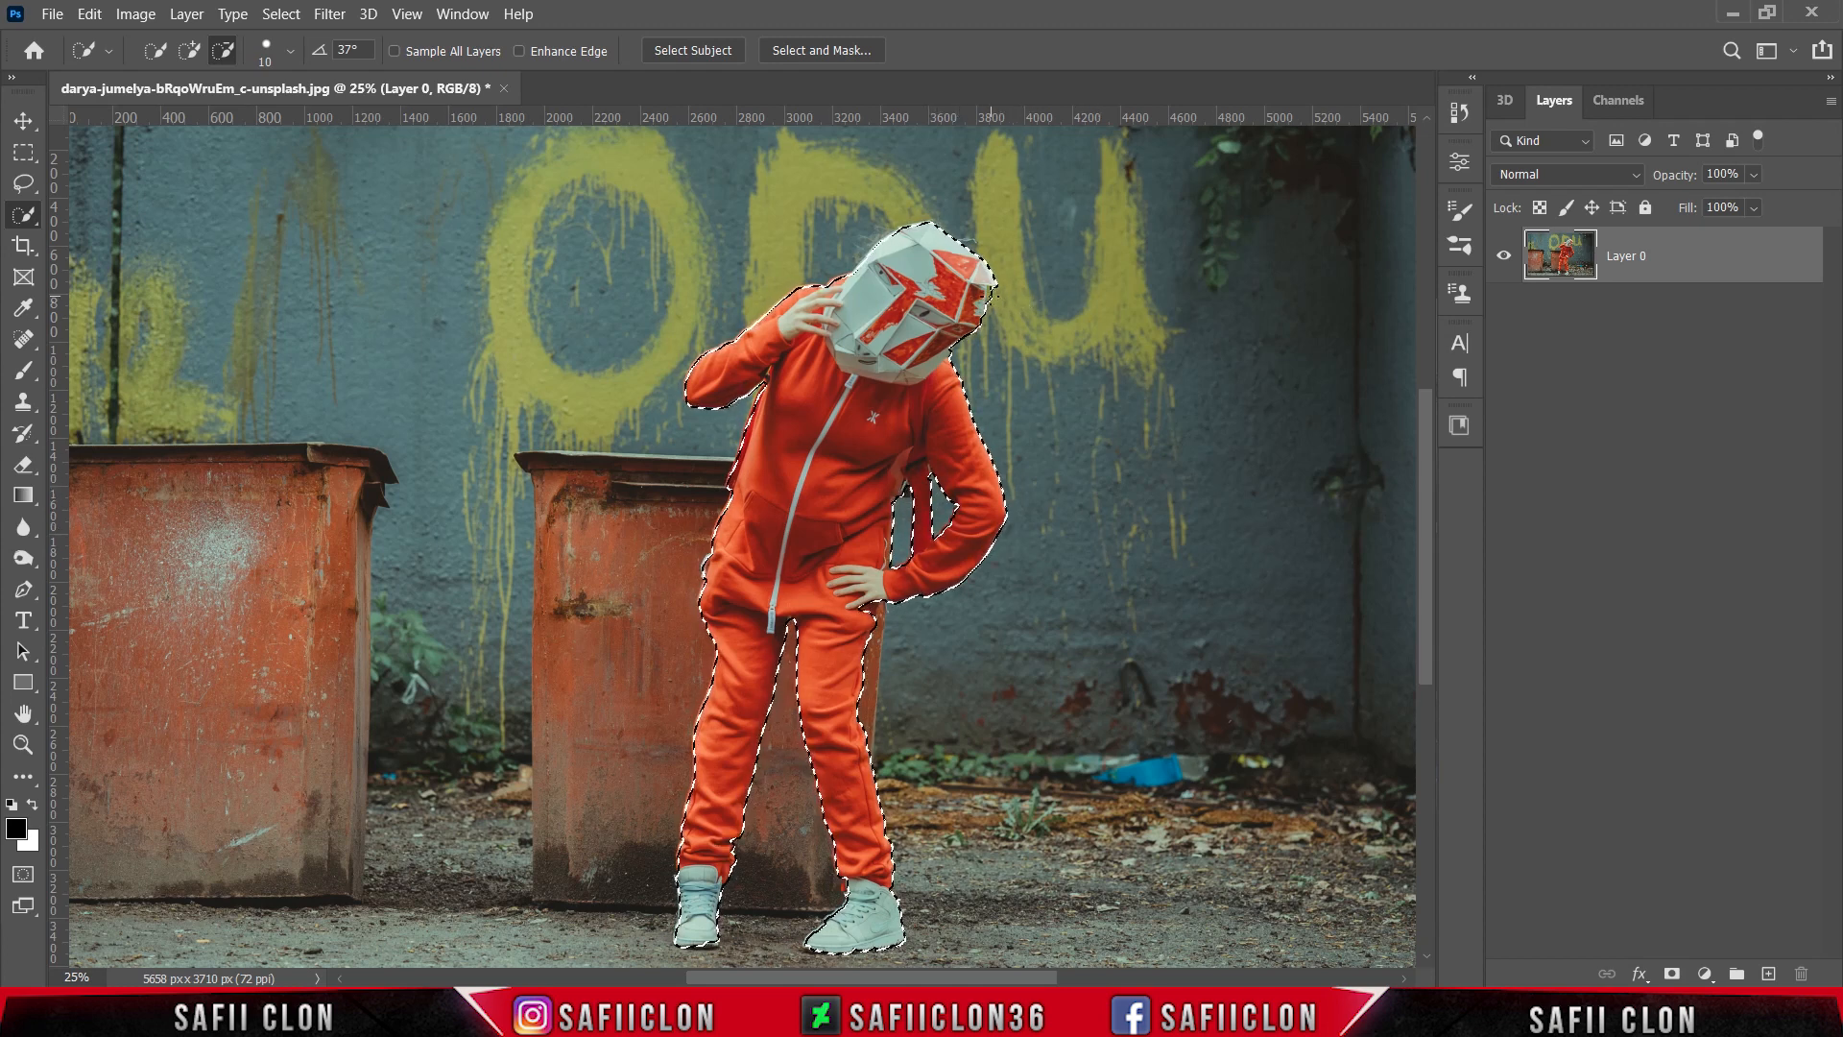
key("ctrl+plus")
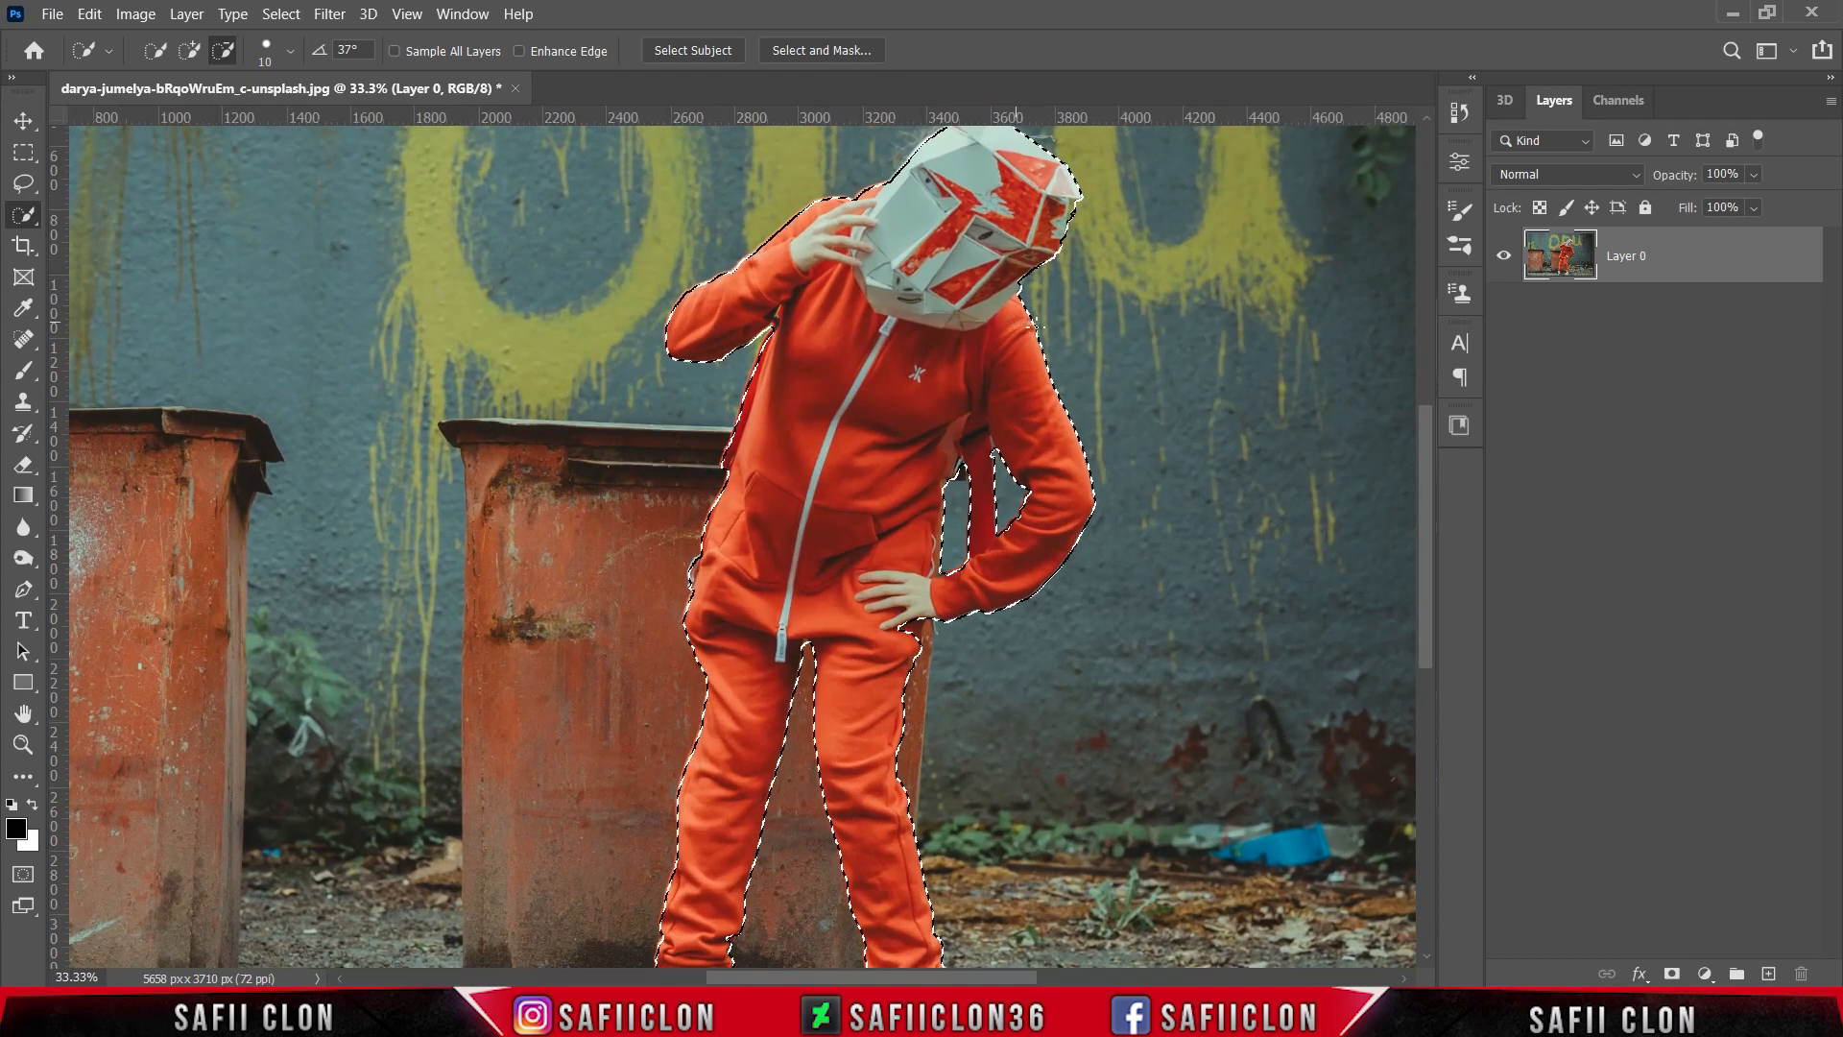
scroll(1320, 454, "down", 3)
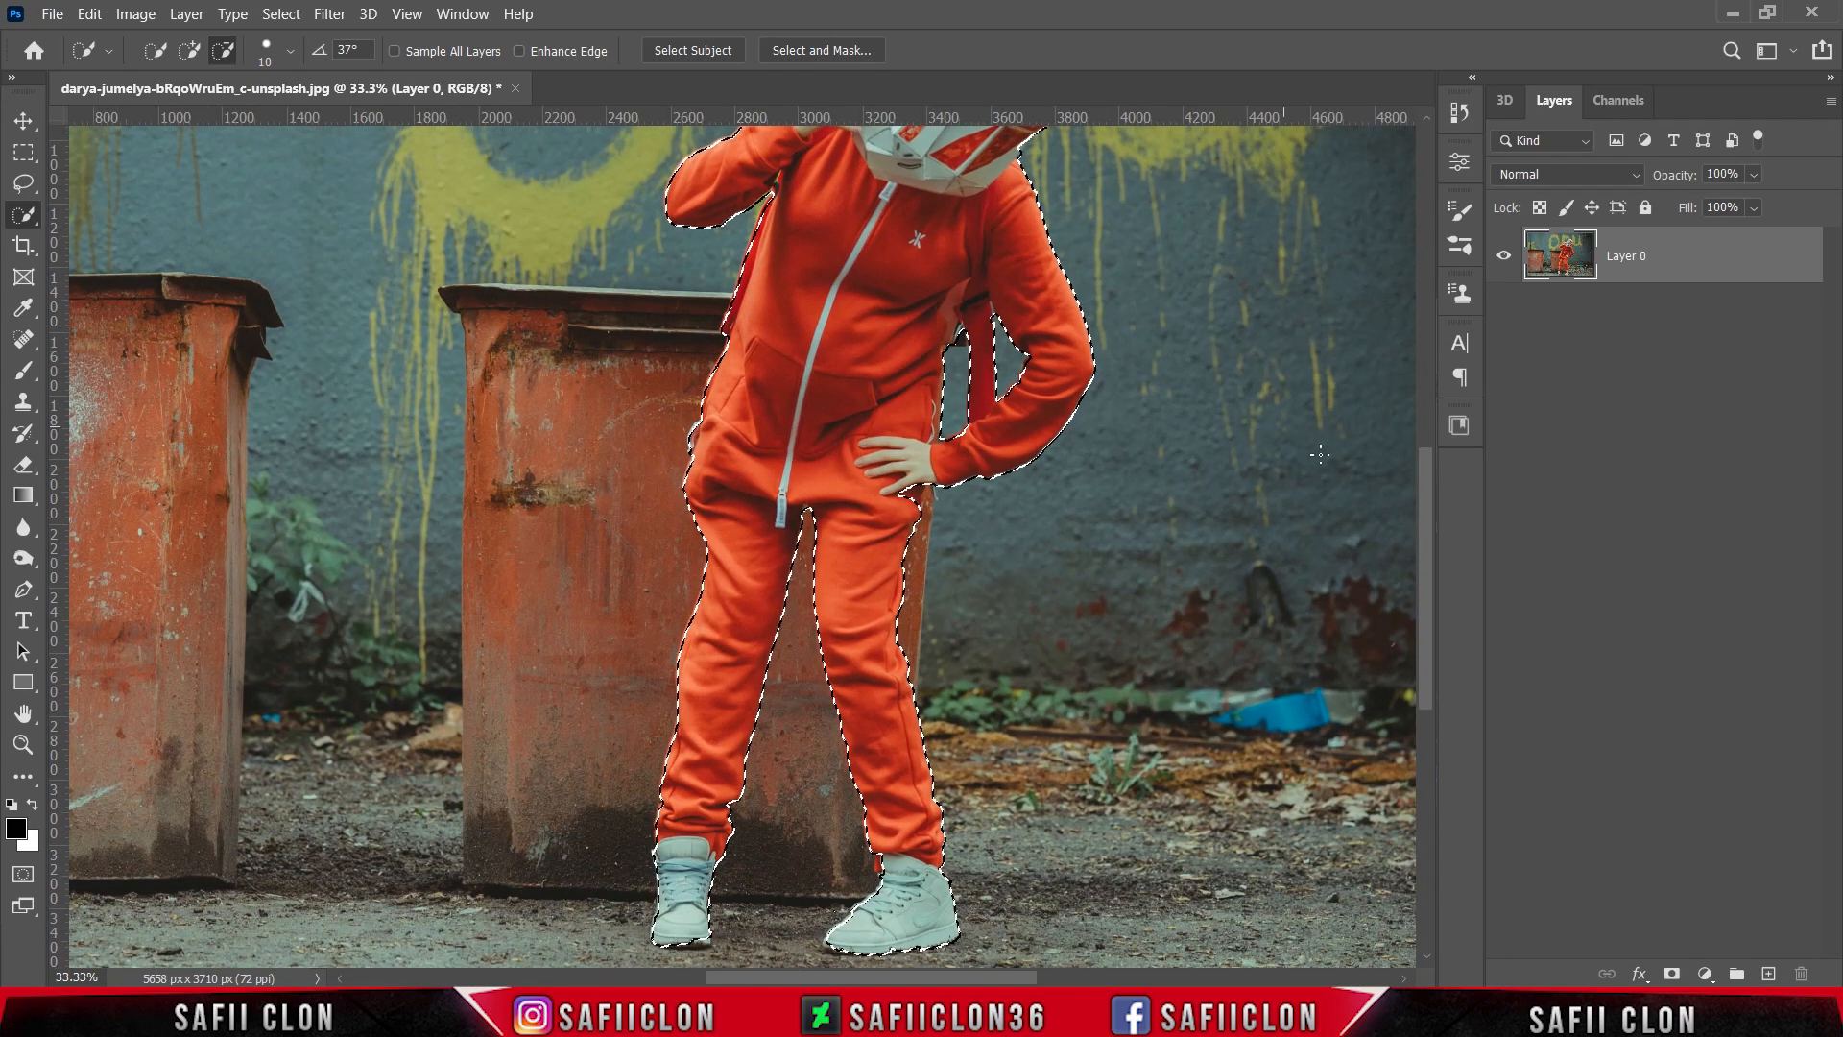
left_click(190, 51)
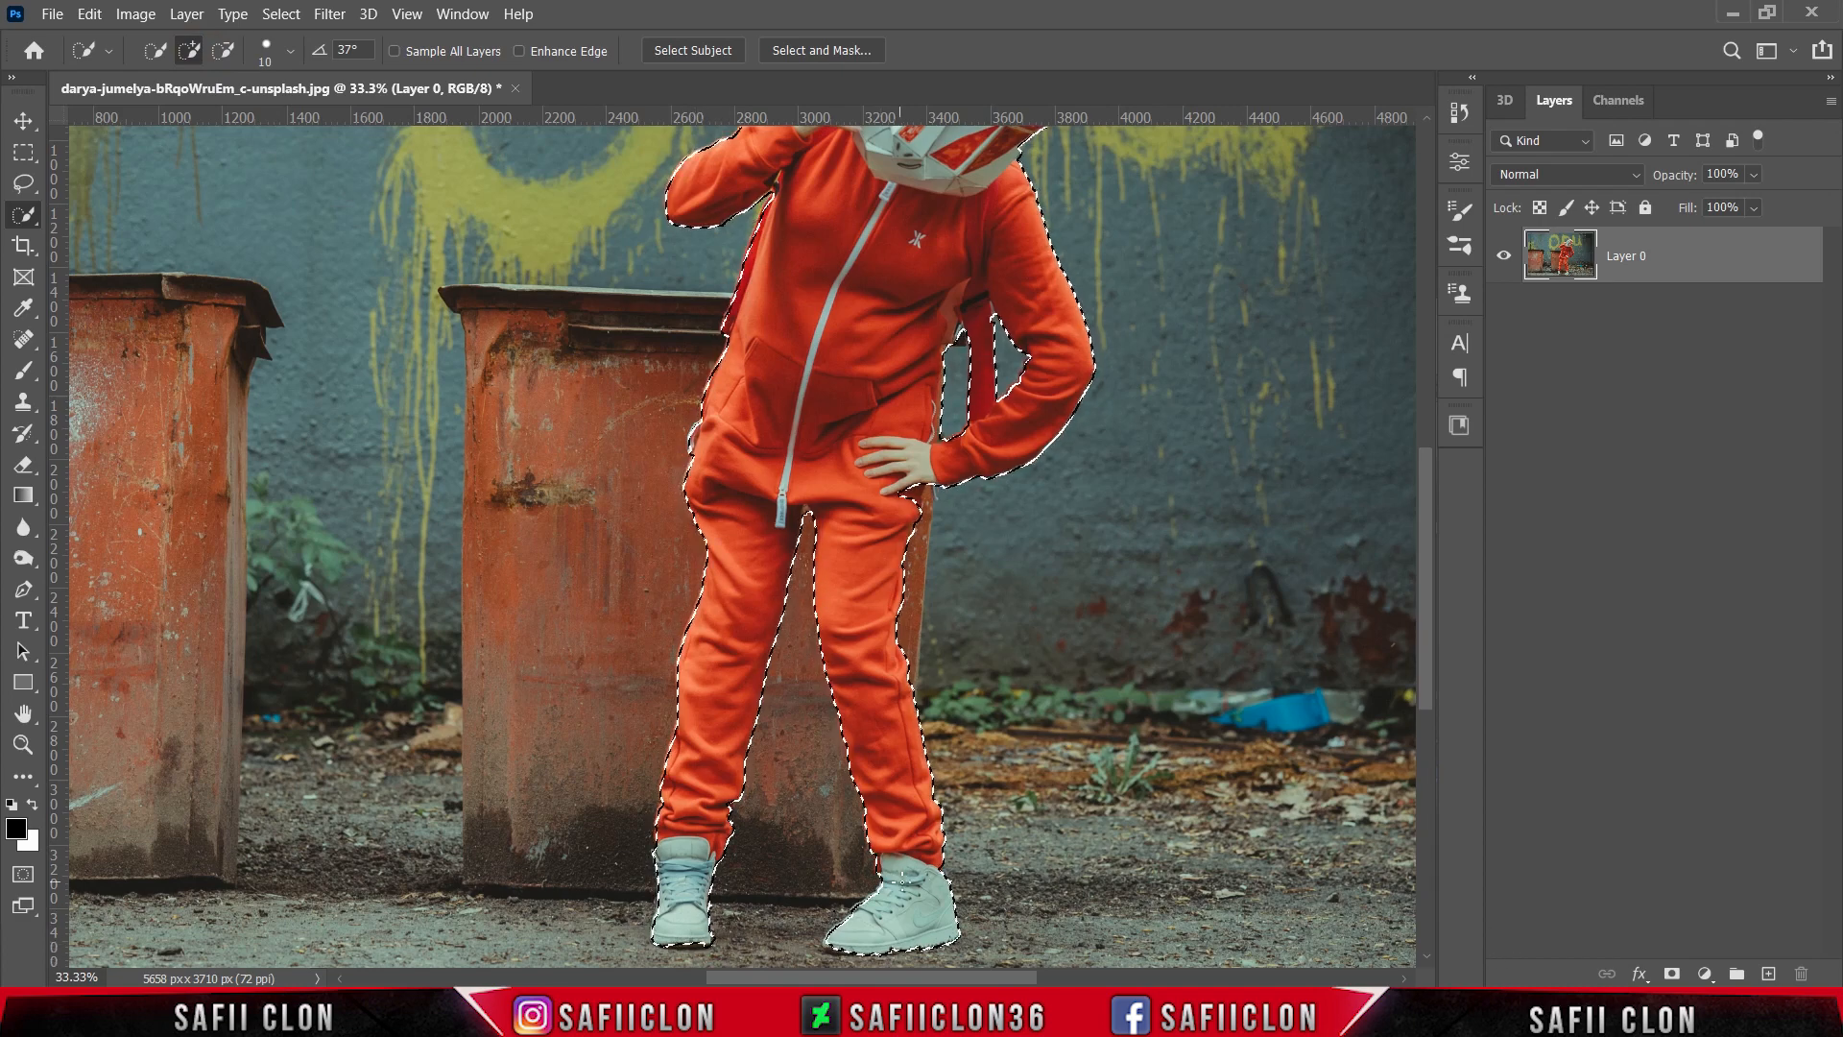
Mask Layer 0 with the selection to isolate the figure from its background
left_click(1670, 974)
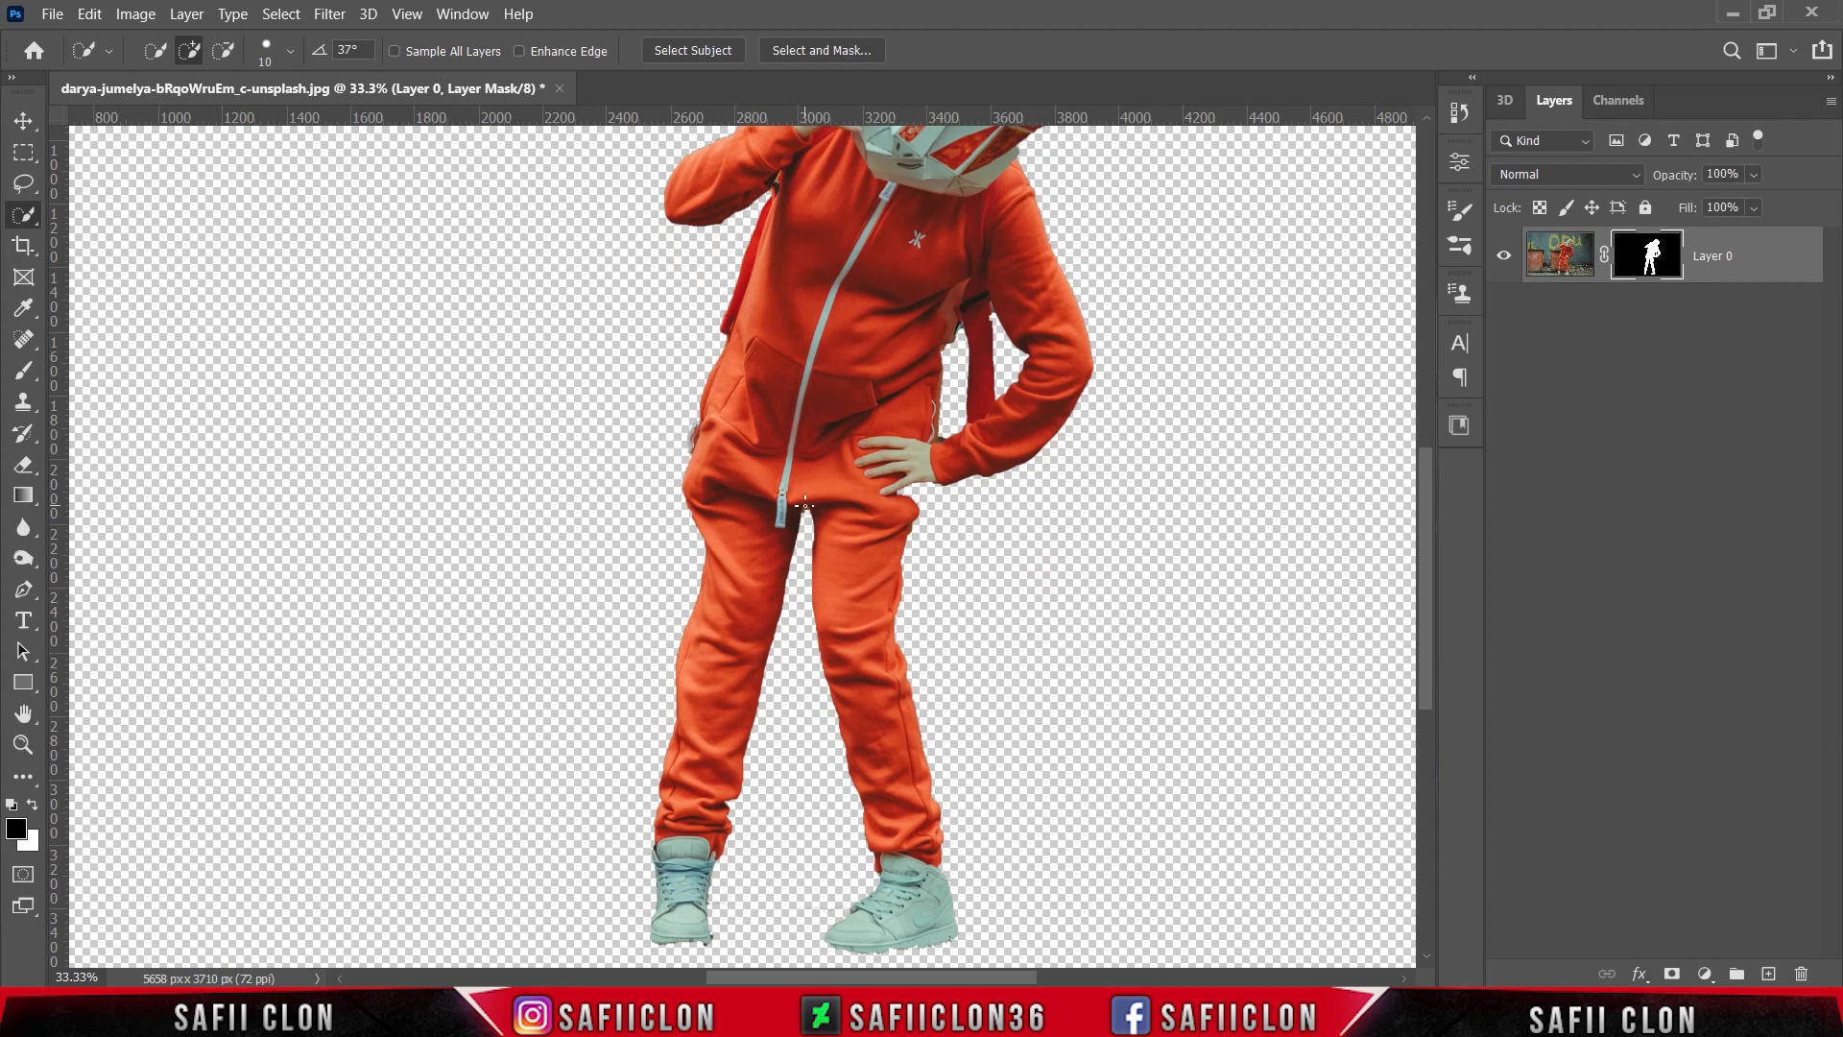
scroll(804, 504, "down", 2)
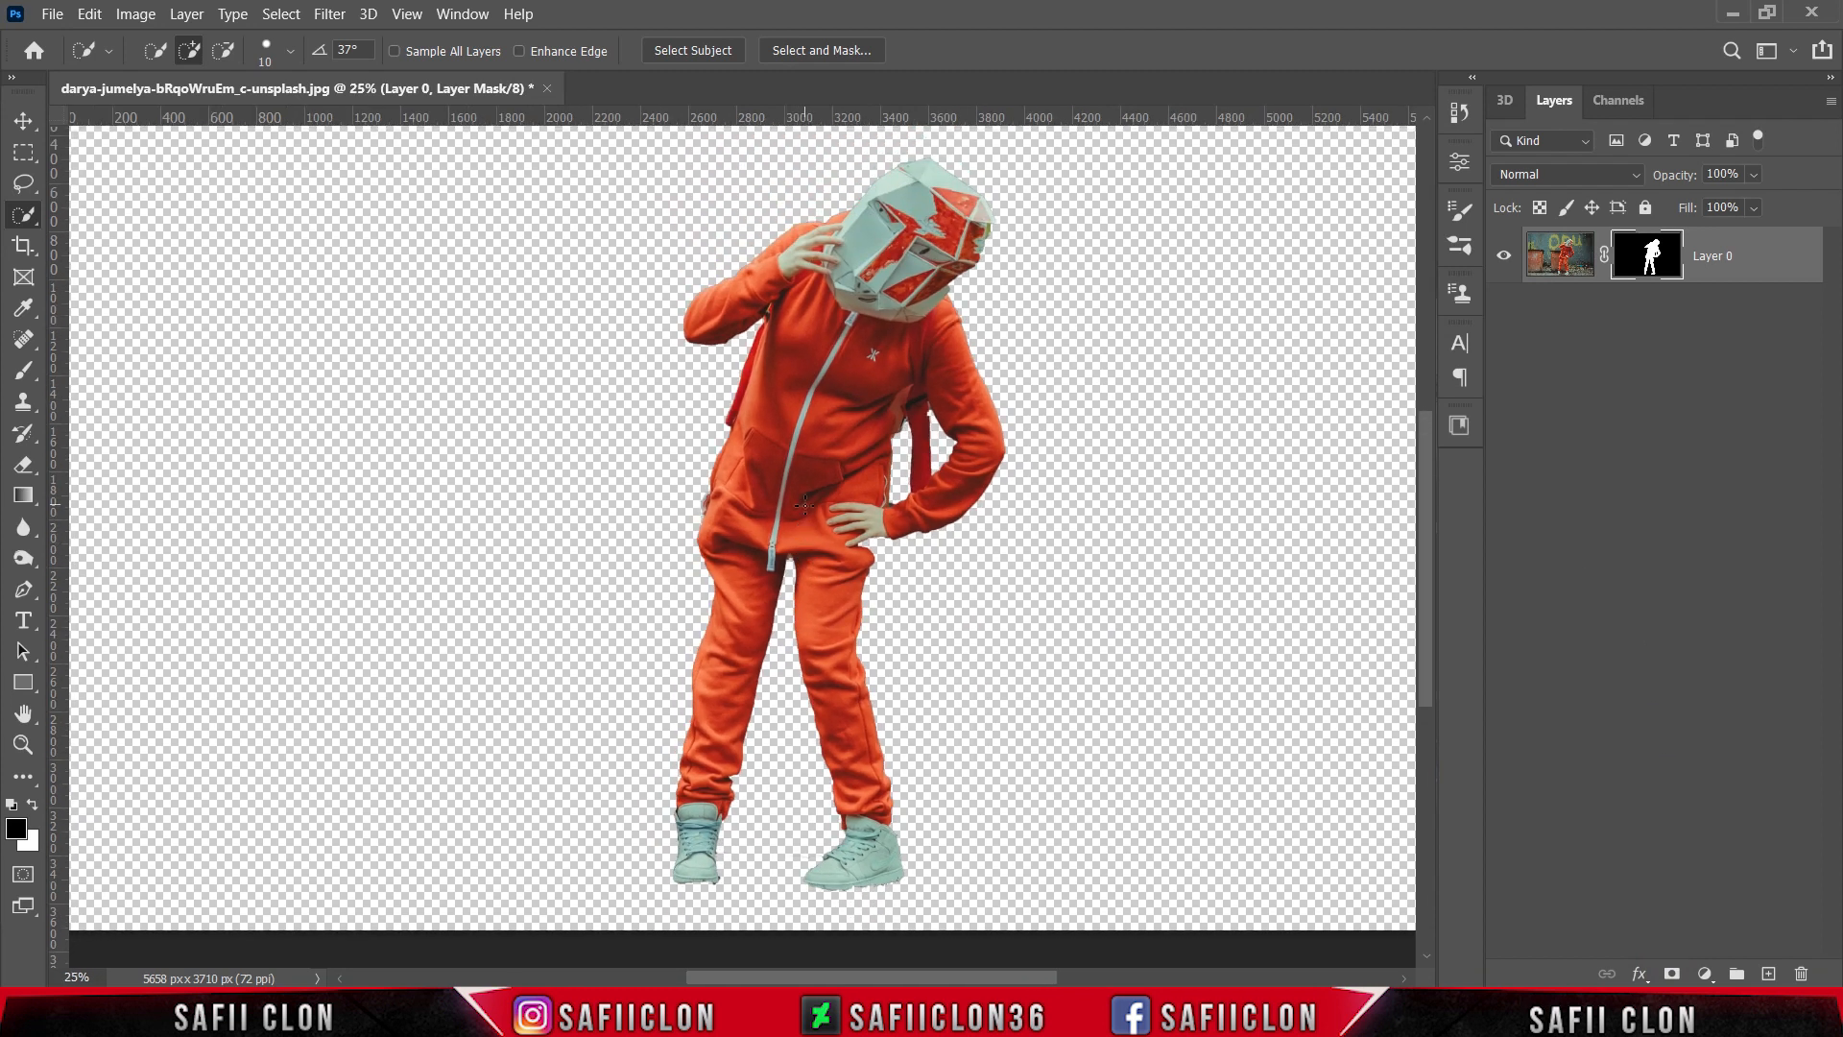
scroll(805, 504, "up", 1)
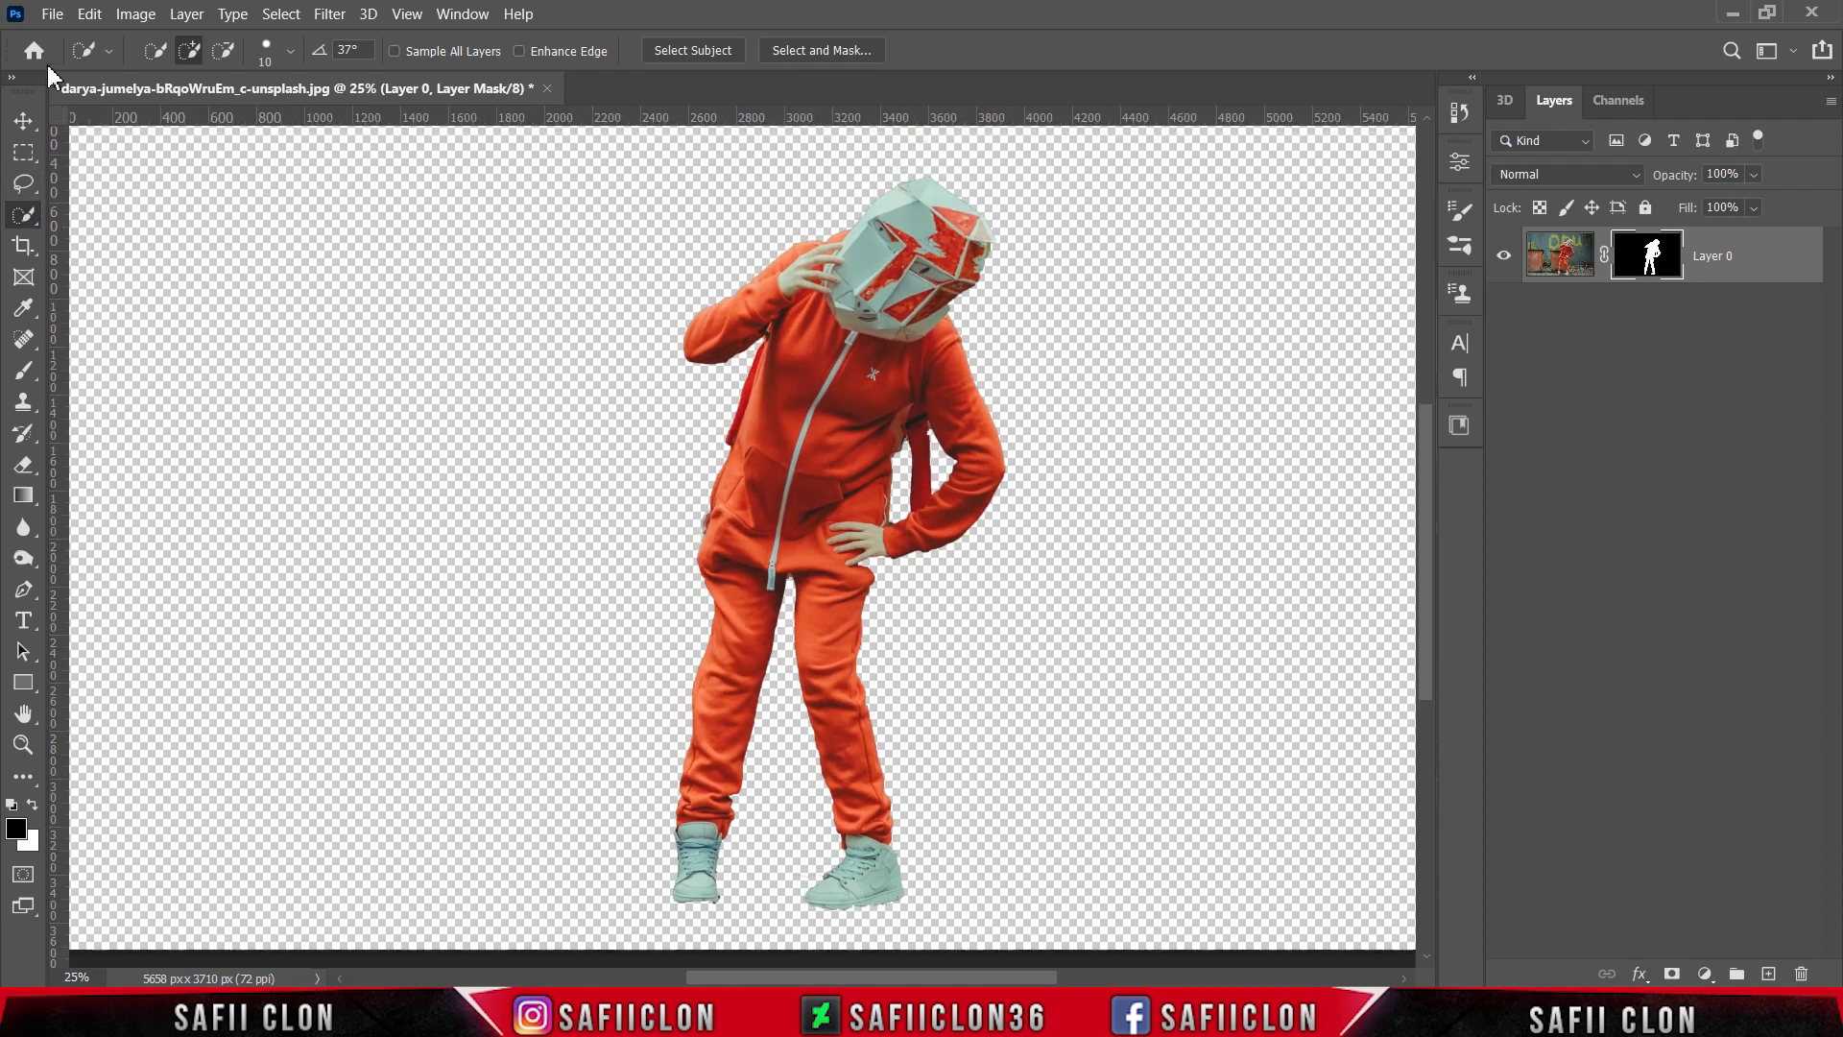
Open the wet city street photo from the Reflection folder and copy the masked figure layer into it
left_click(51, 13)
left_click(77, 60)
left_click(404, 226)
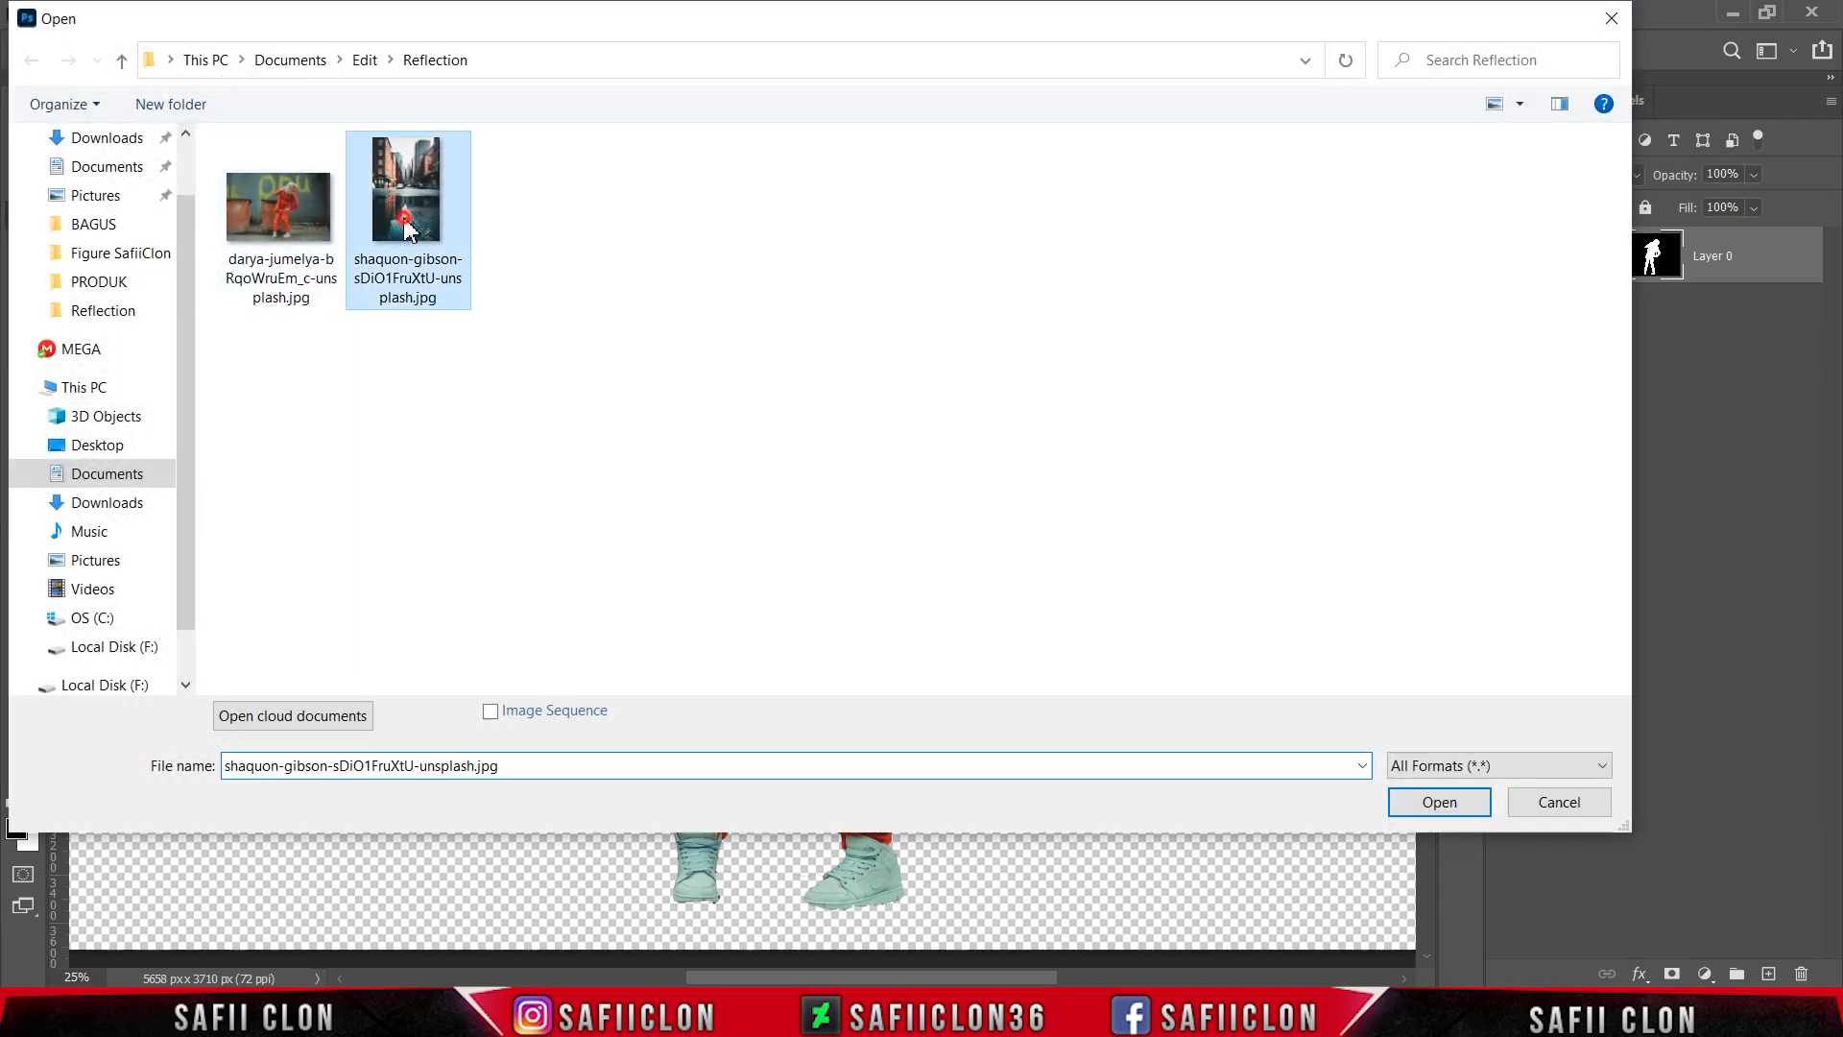
left_click(1439, 803)
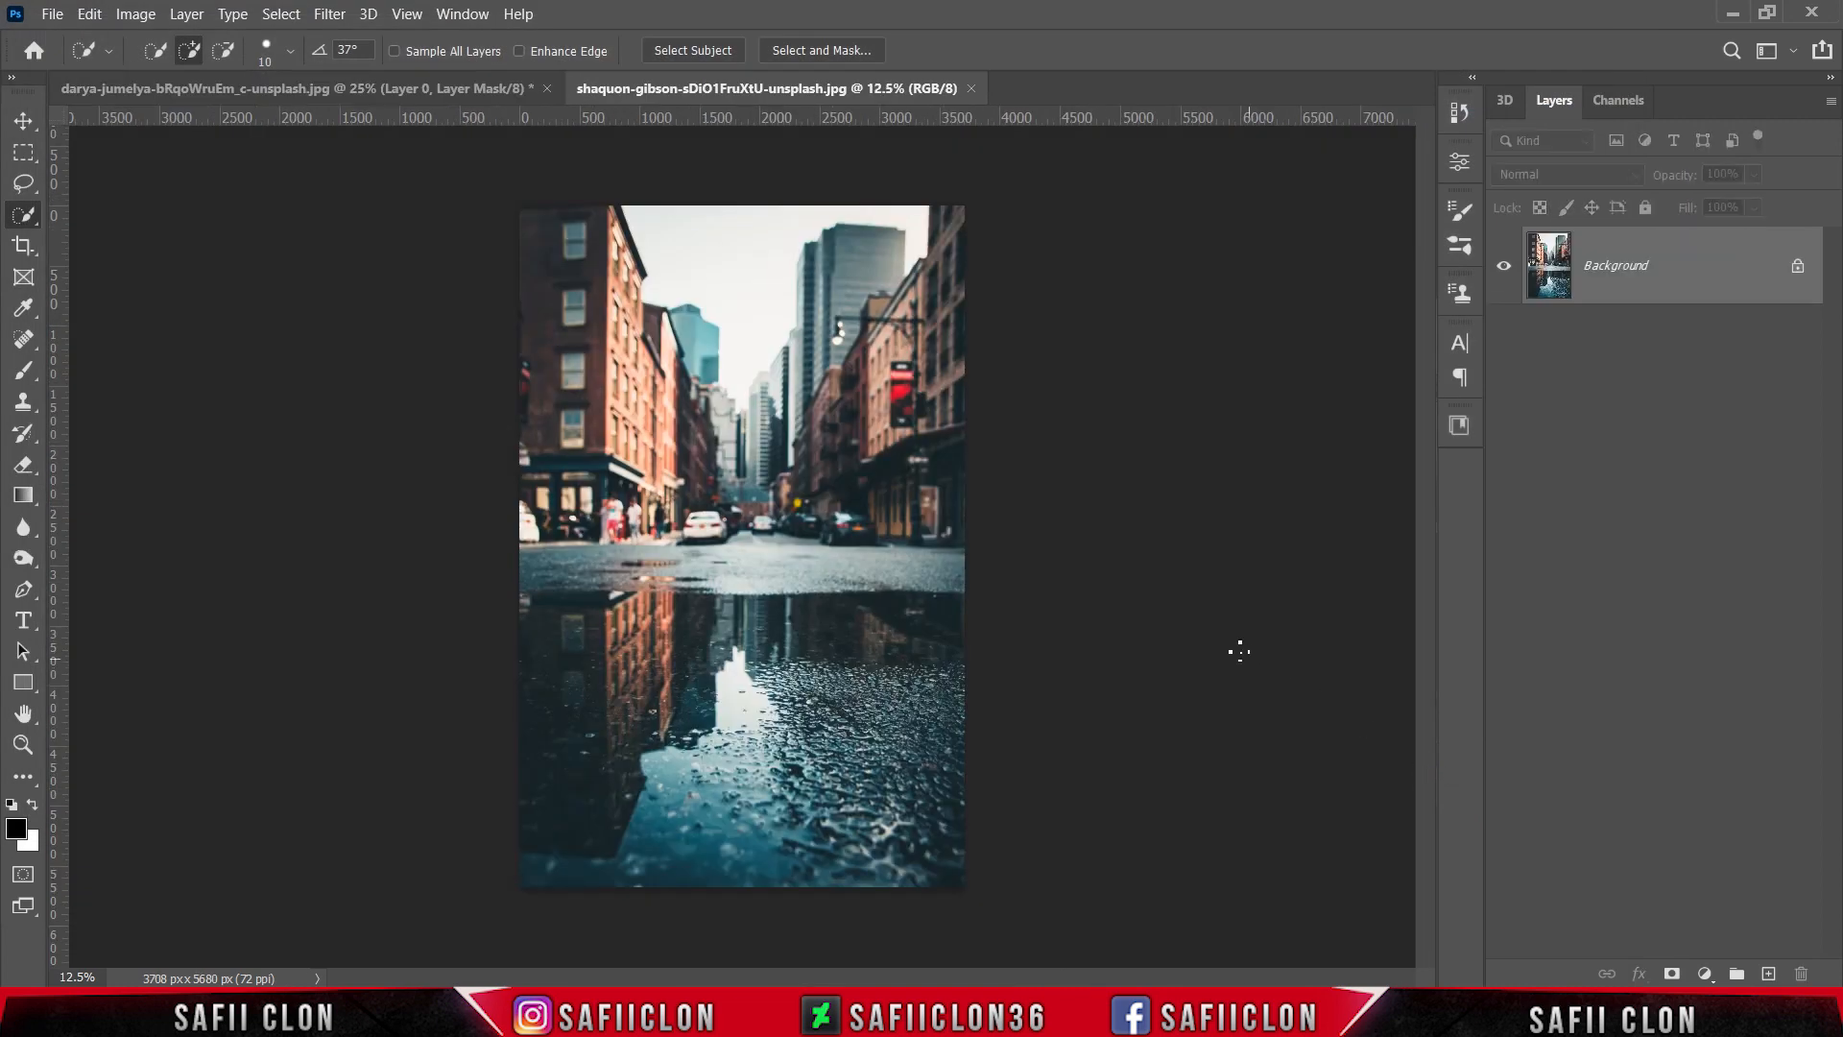
left_click(377, 92)
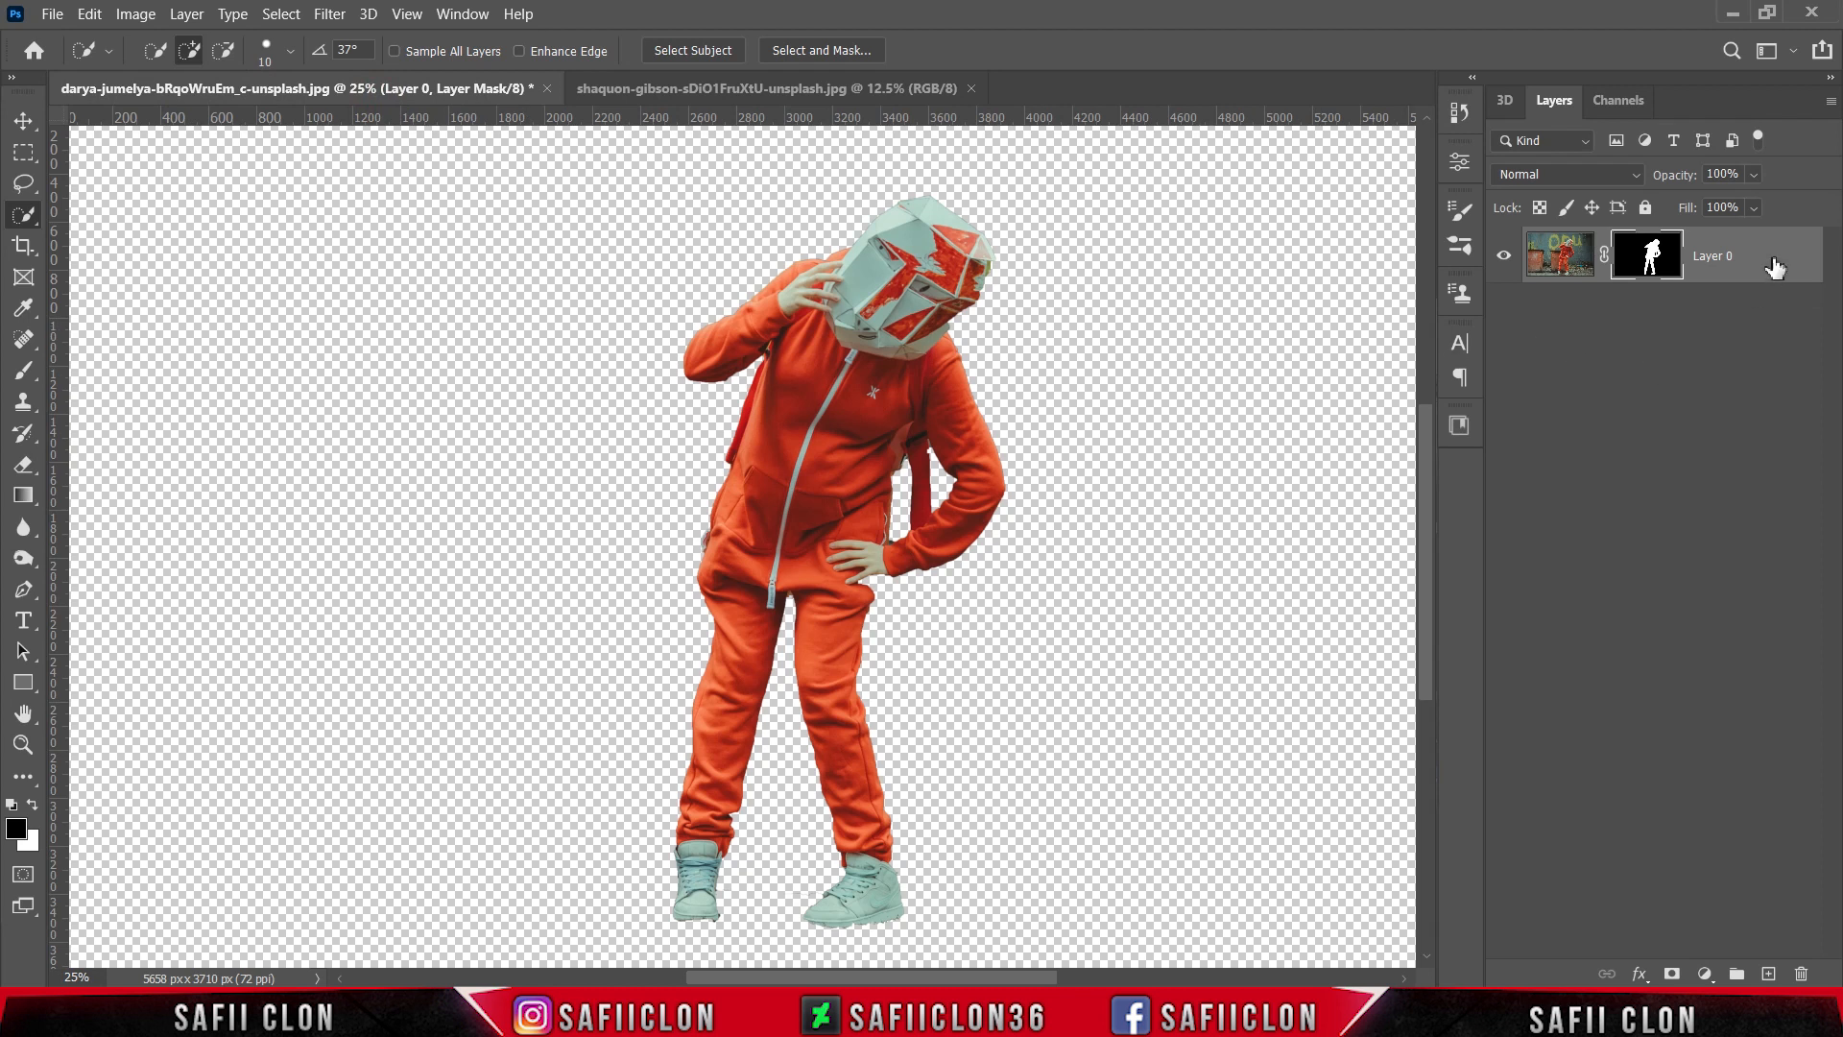
left_click_drag(1742, 257, 879, 446)
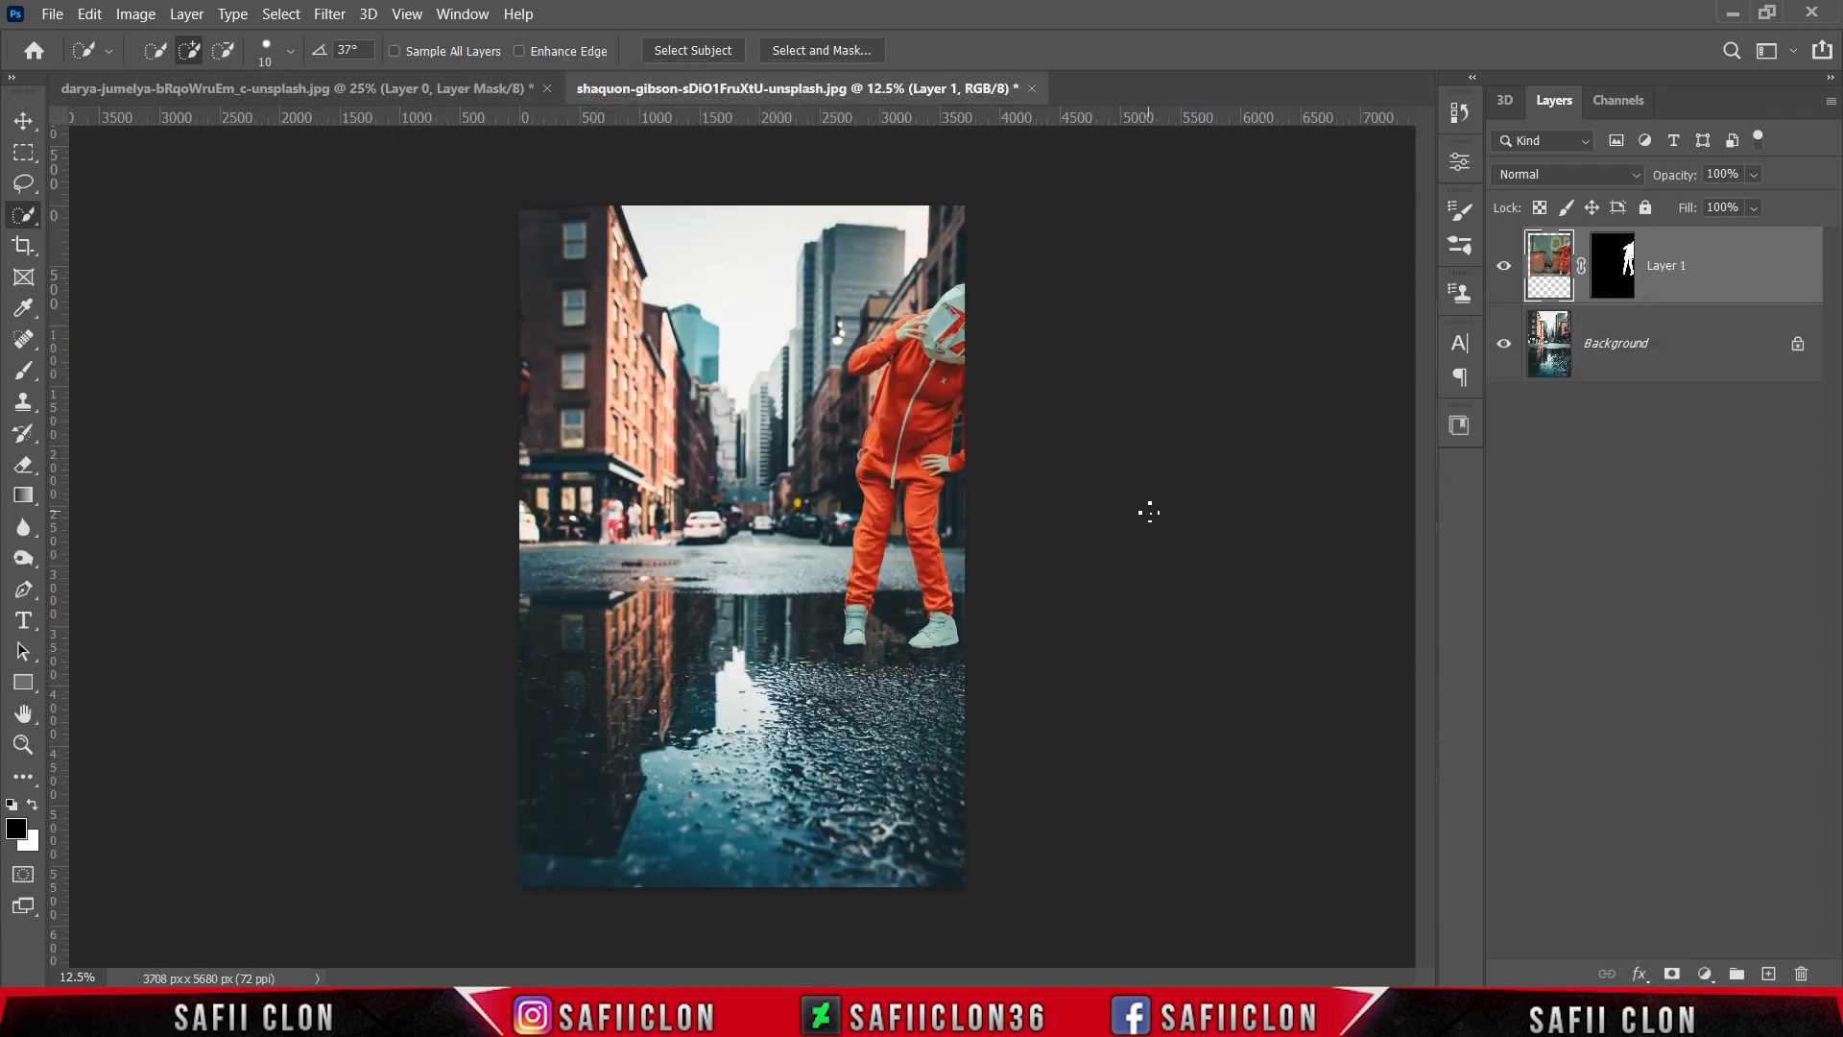
Scale the figure layer to about 68% and move it to the middle of the street above the puddle
key("ctrl+t")
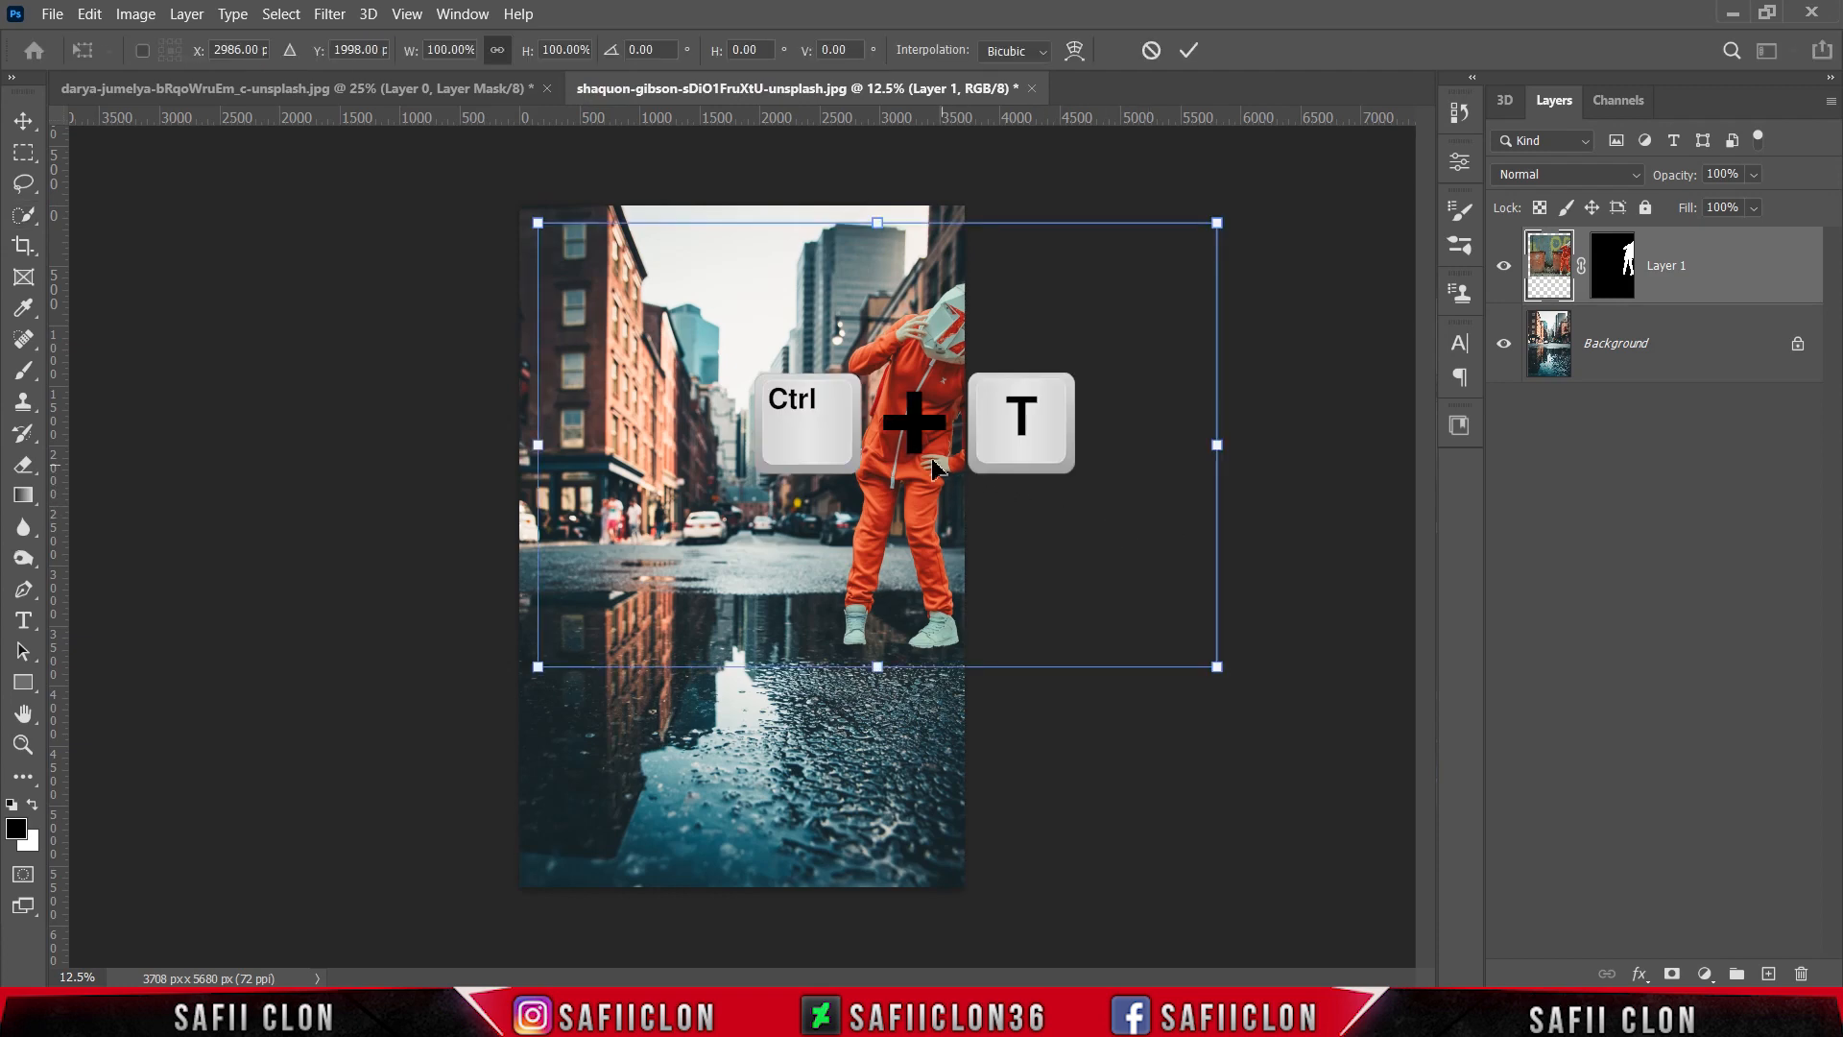
left_click_drag(932, 461, 815, 411)
left_click_drag(421, 173, 605, 292)
left_click_drag(899, 484, 798, 476)
key("ctrl+plus")
left_click_drag(422, 197, 470, 228)
left_click_drag(848, 441, 823, 433)
Rotate the figure layer to about -1.15° and nudge it until the shoes stand at the puddle's edge, applying the transform
key("Down")
key("Right")
key("Right")
key("Right")
key("Down")
left_click_drag(1112, 636, 1127, 637)
key("Left")
key("Left")
key("Left")
key("Left")
key("Left")
key("Down")
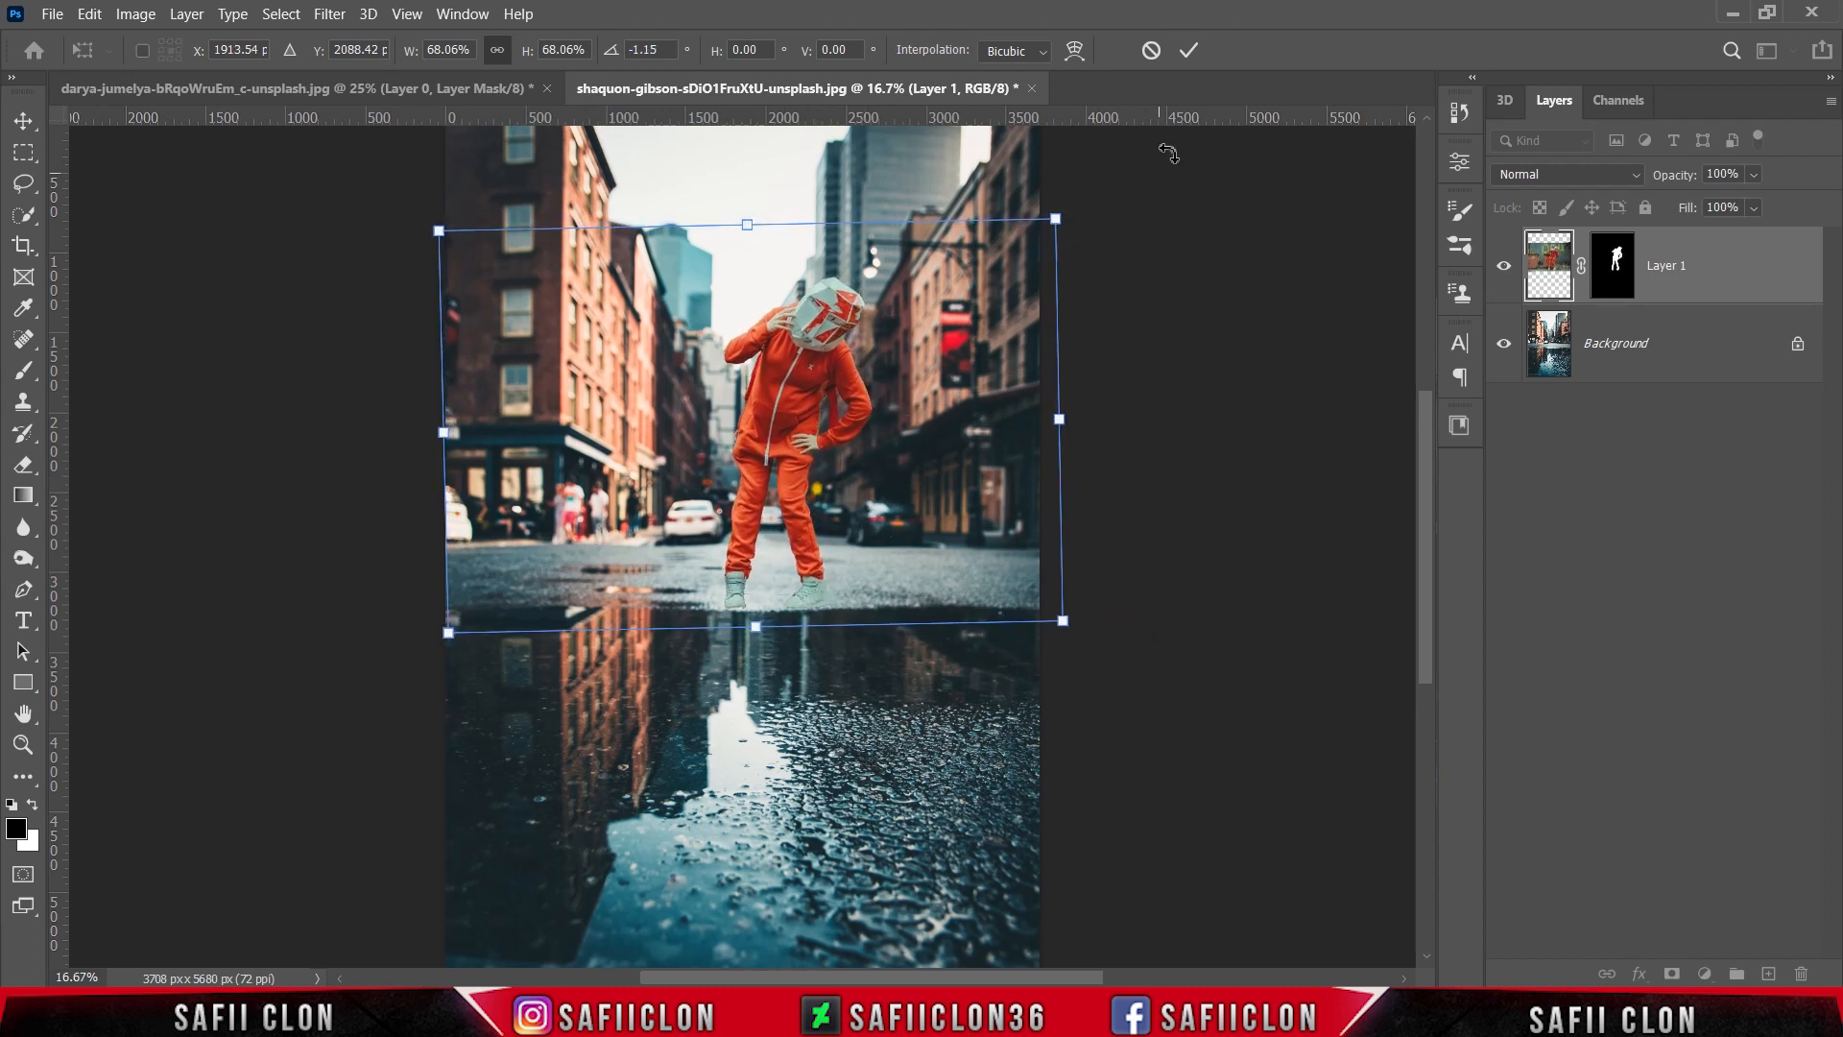
left_click(1188, 52)
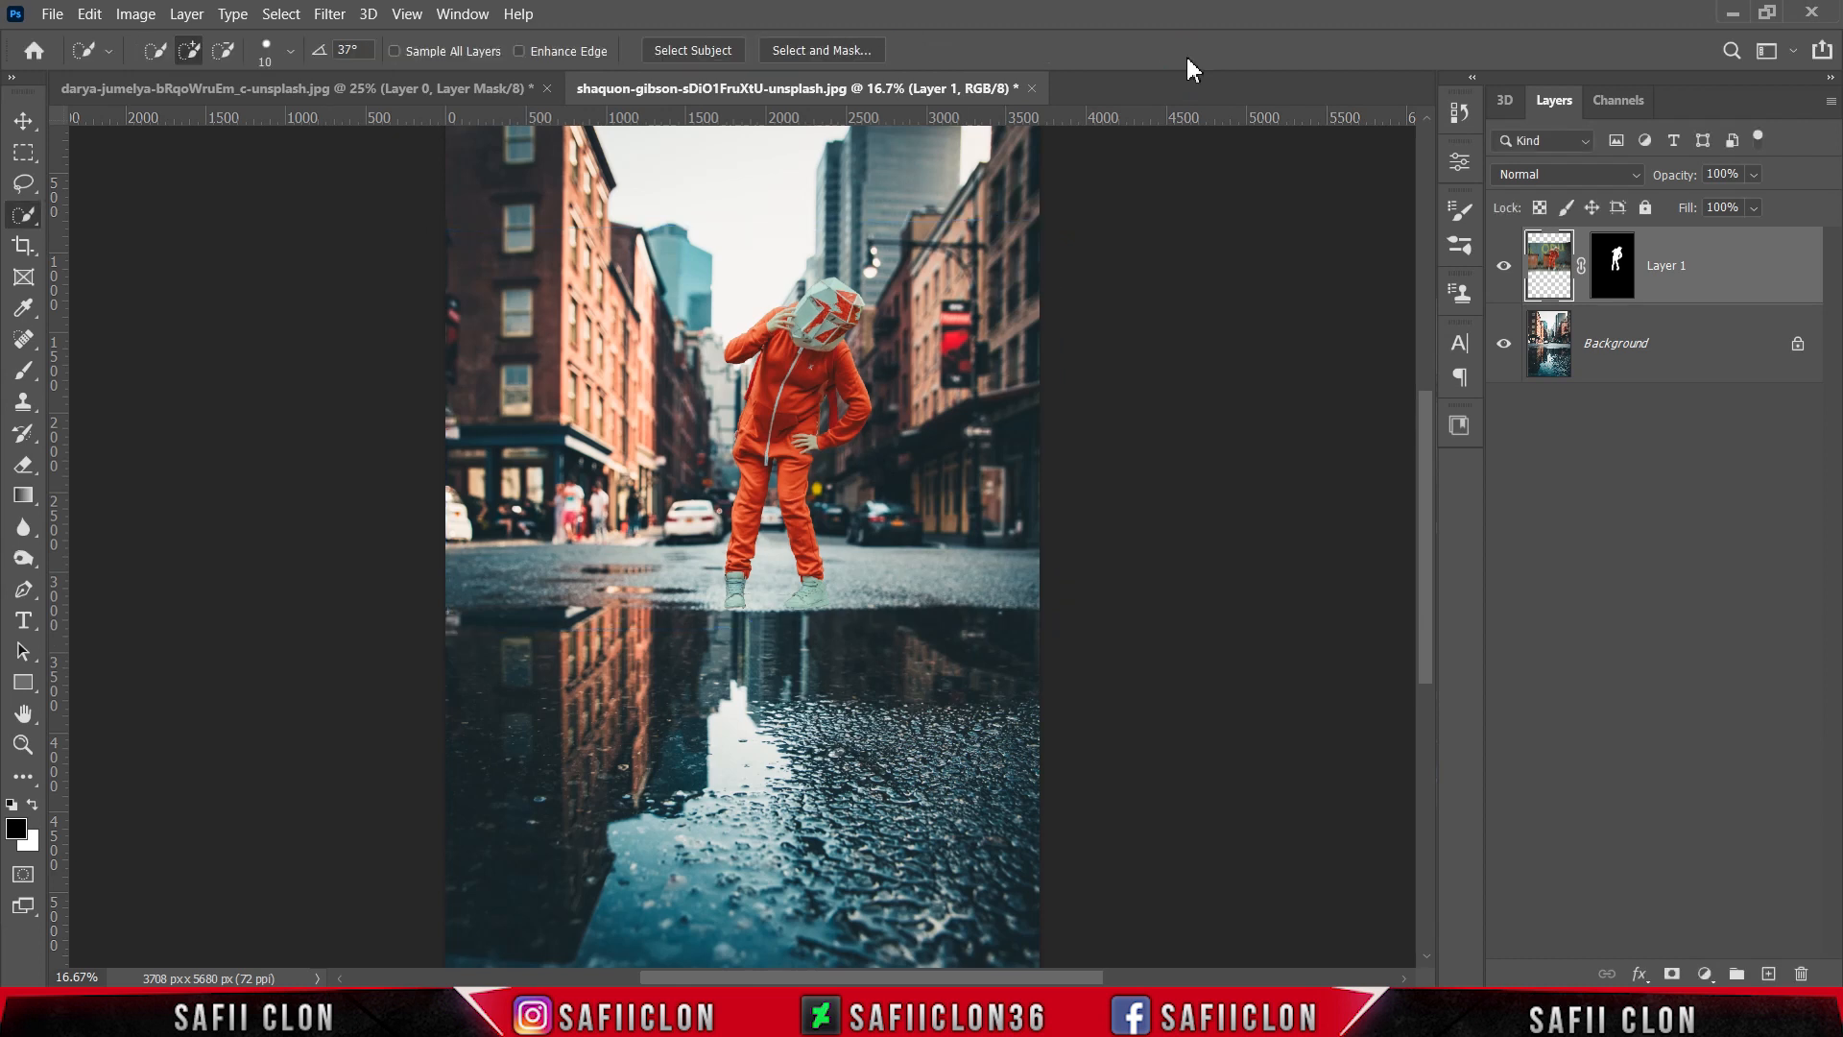
Add a Color Balance adjustment layer above the figure layer and clip it to that layer
left_click(1503, 266)
left_click(1503, 266)
left_click(1705, 975)
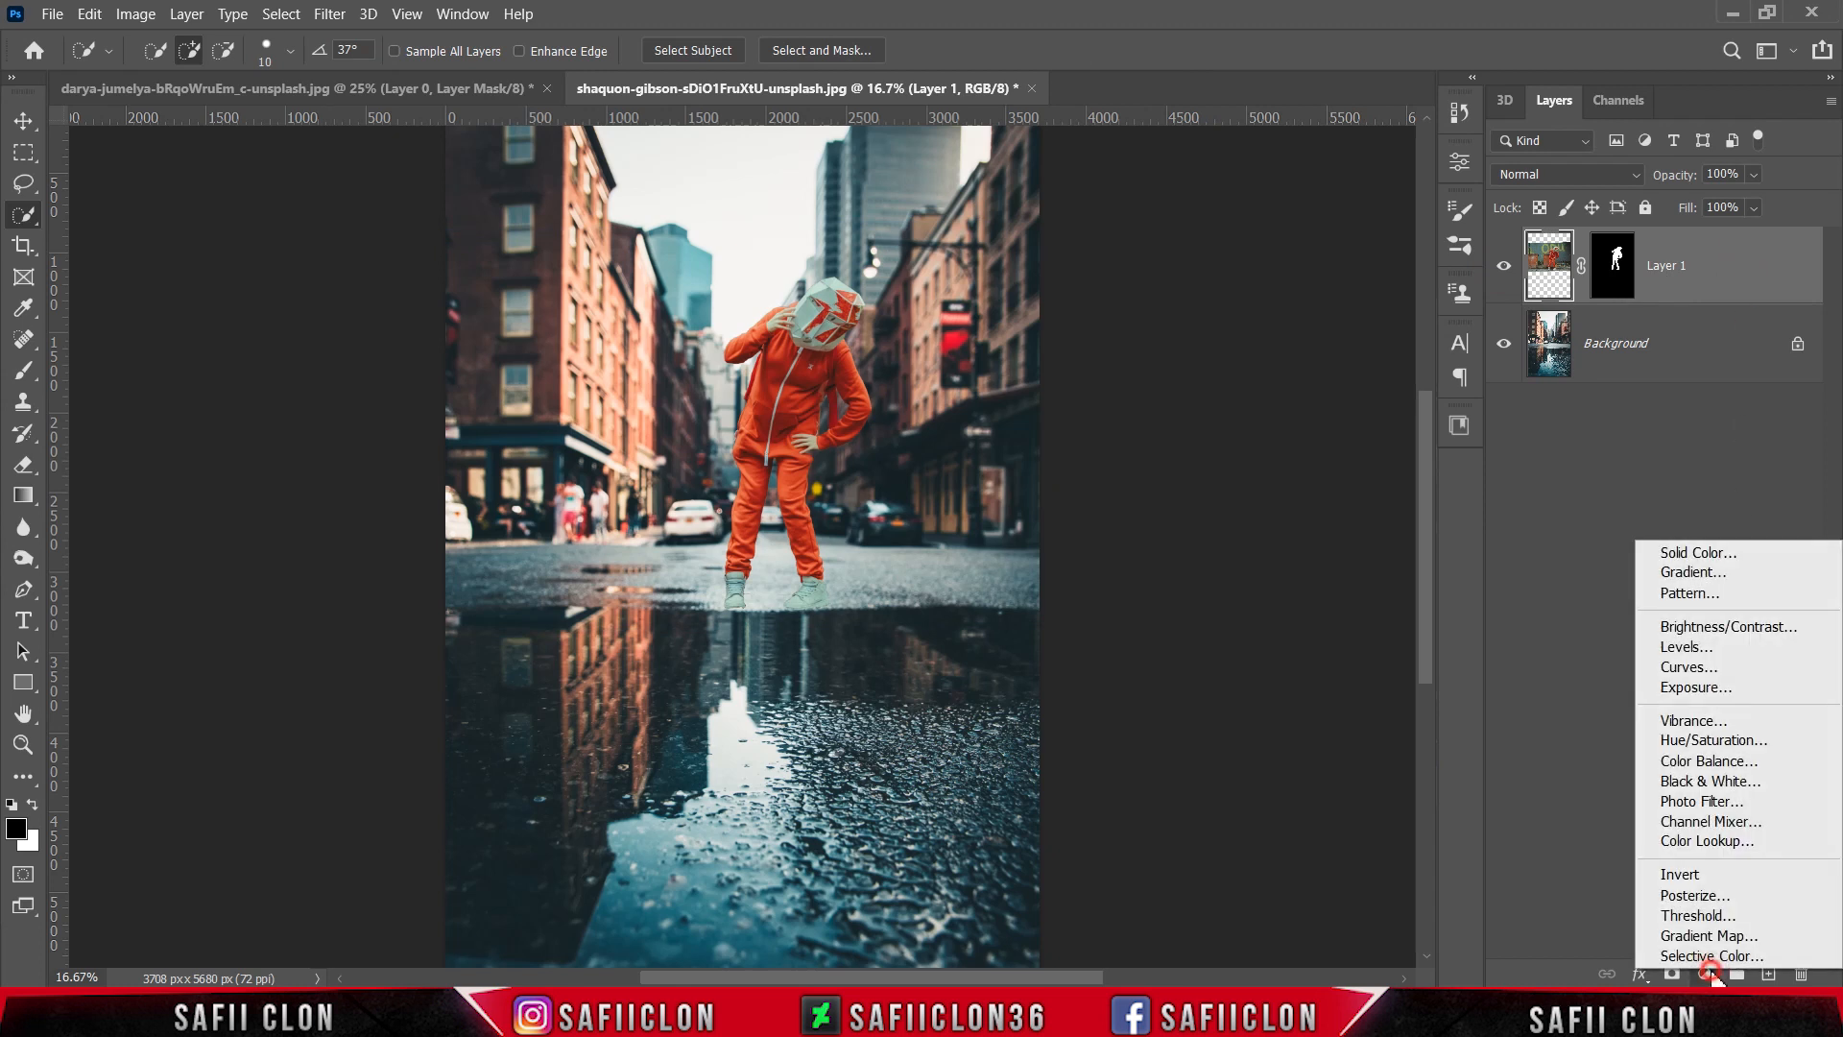
left_click(1737, 763)
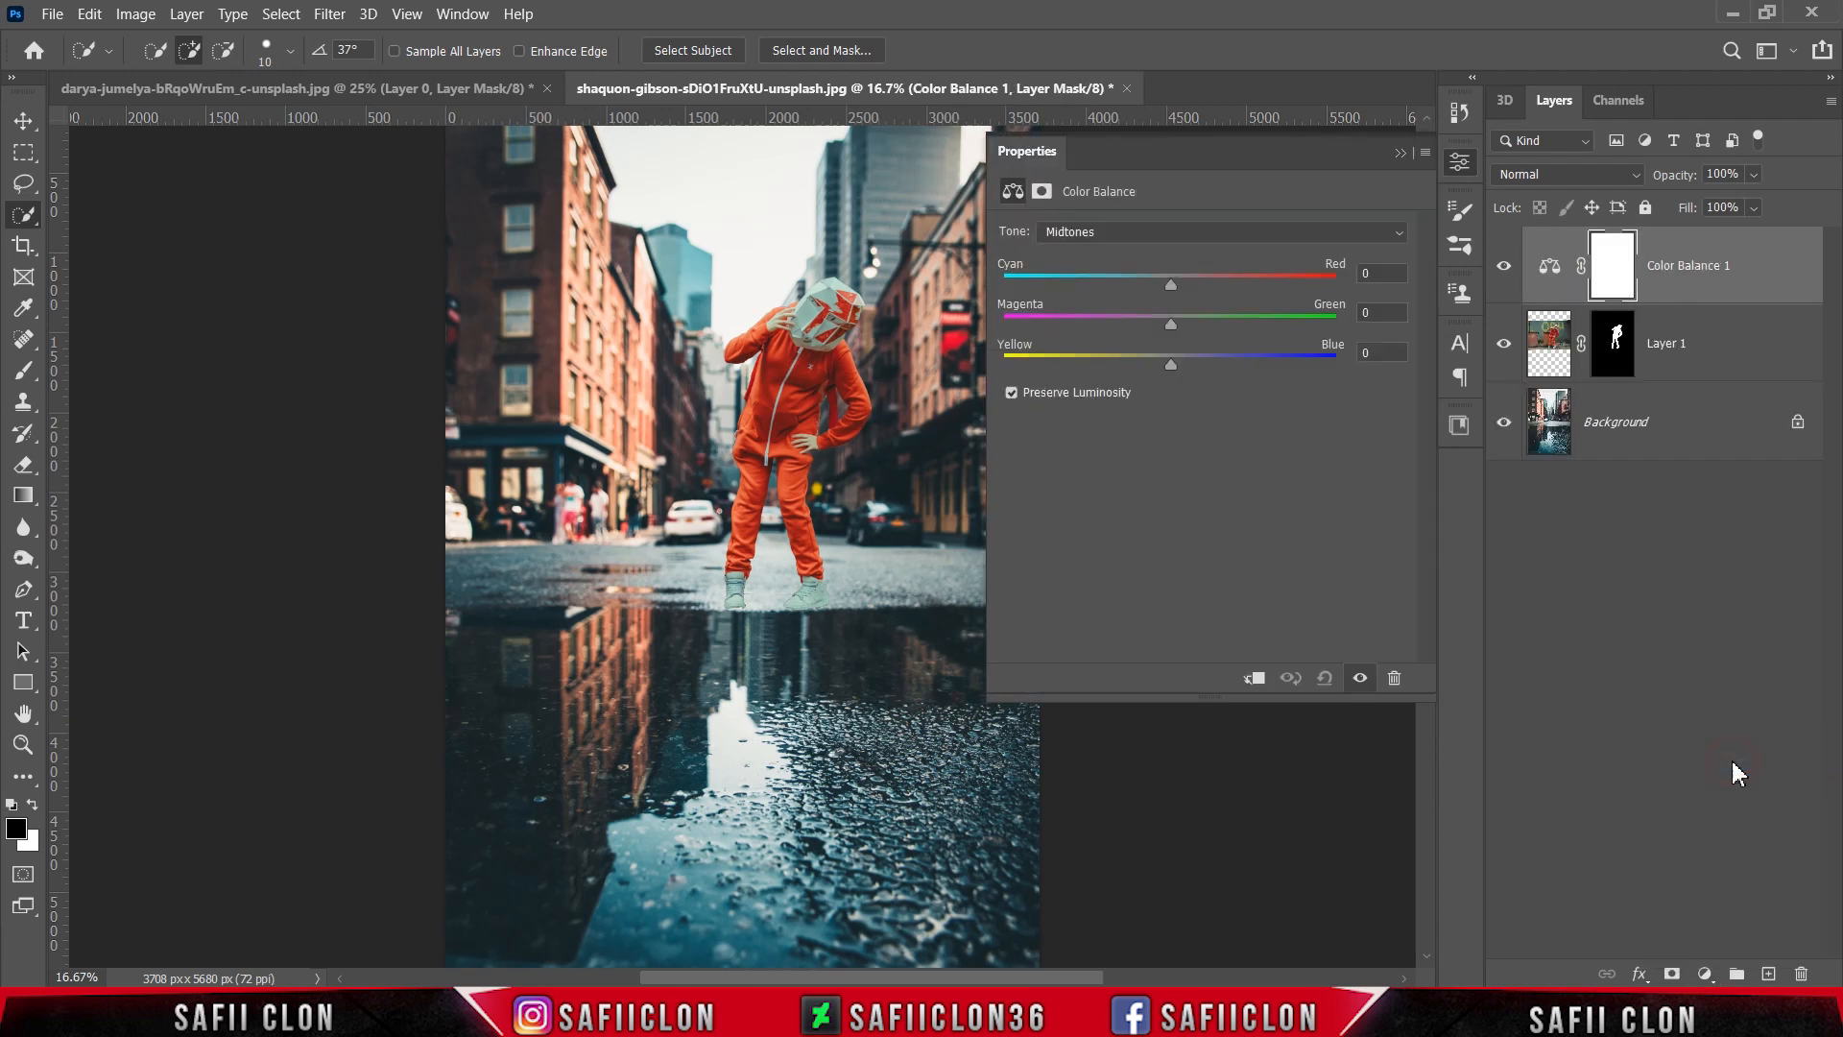
left_click(1252, 678)
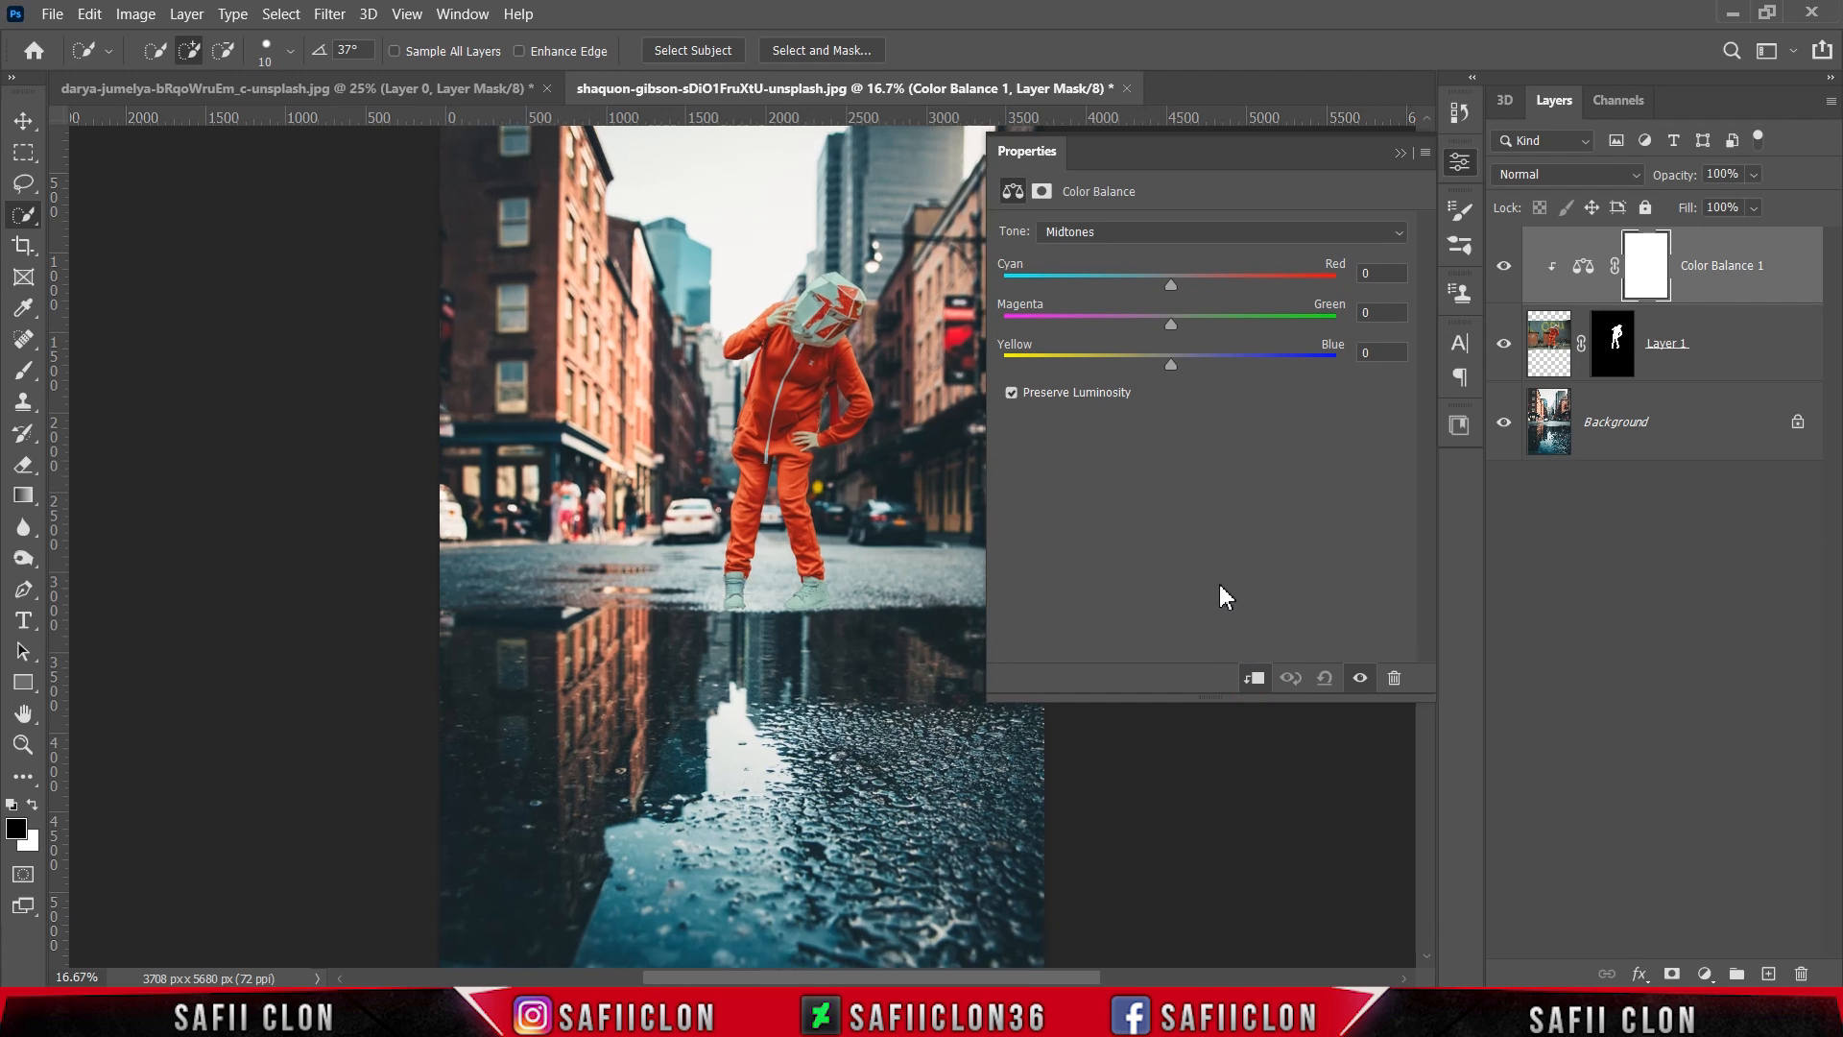
Set the Color Balance shadows to Cyan–Red -14, Magenta–Green -14 and Yellow–Blue -12
key("ctrl+plus")
left_click_drag(1071, 973, 1131, 975)
scroll(1156, 850, "up", 4)
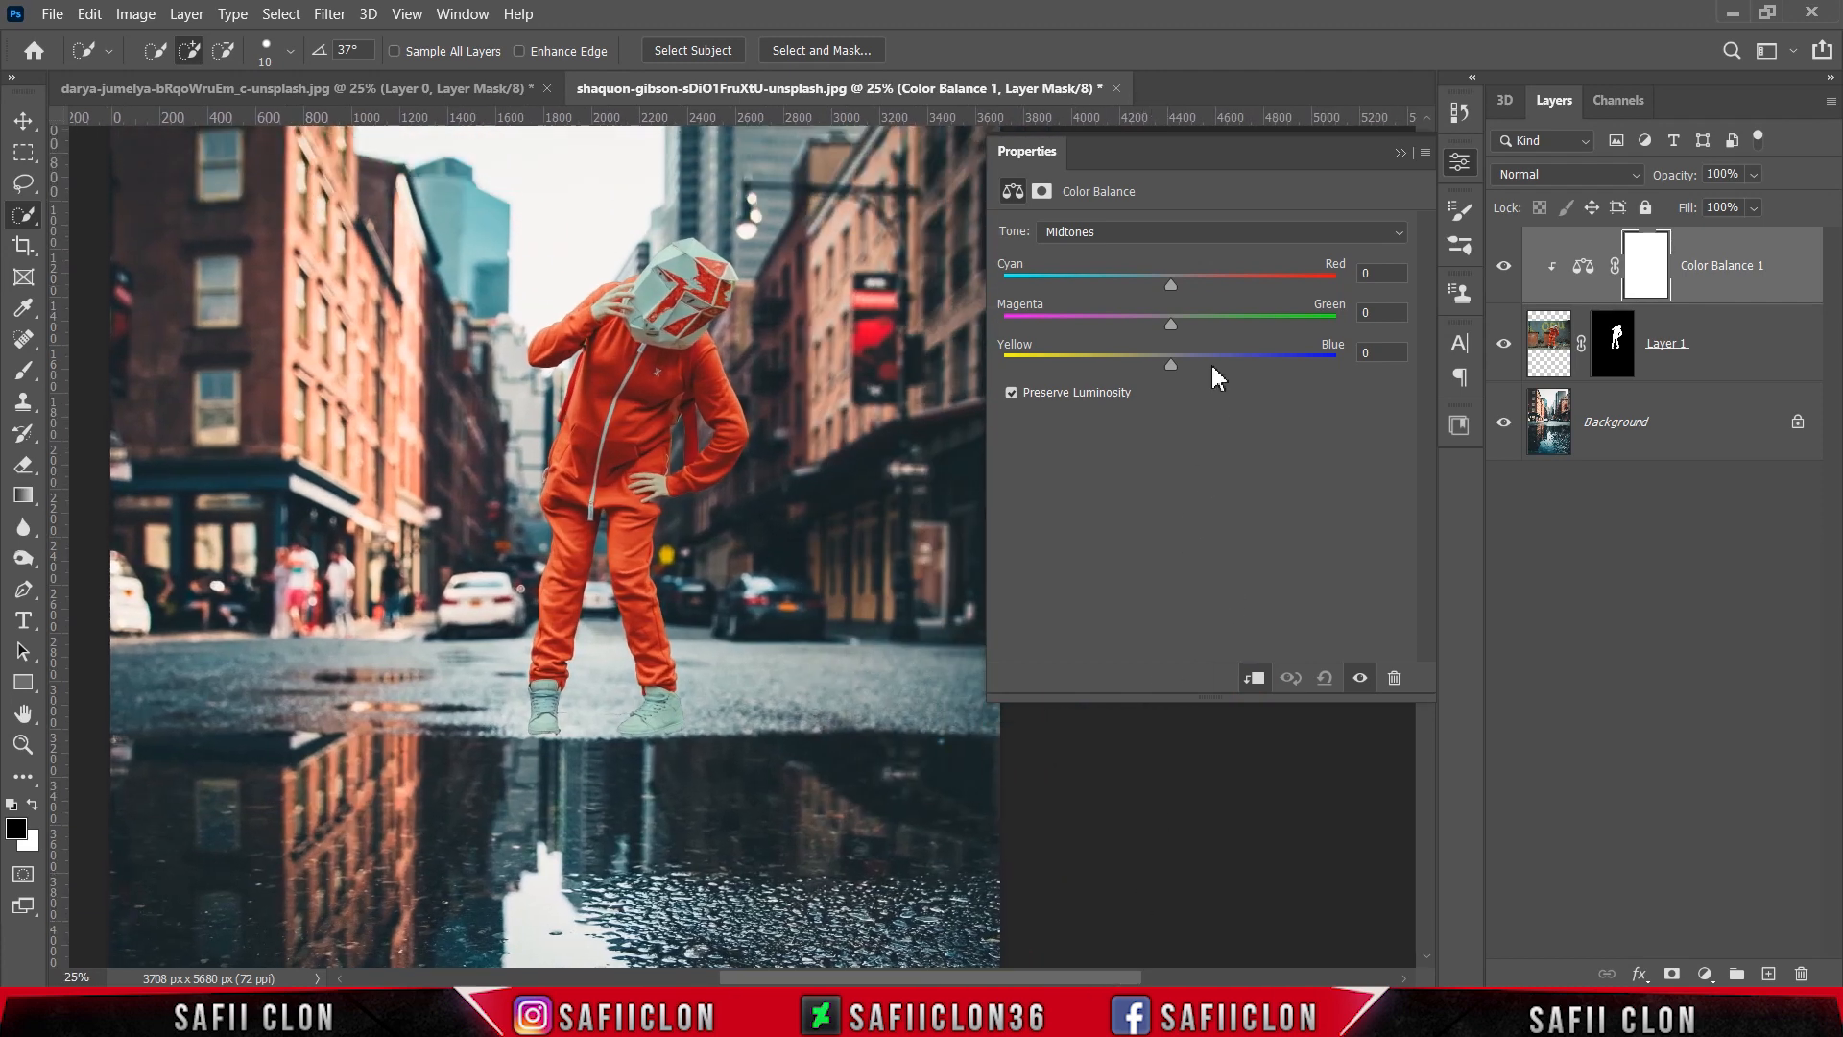
left_click(1167, 233)
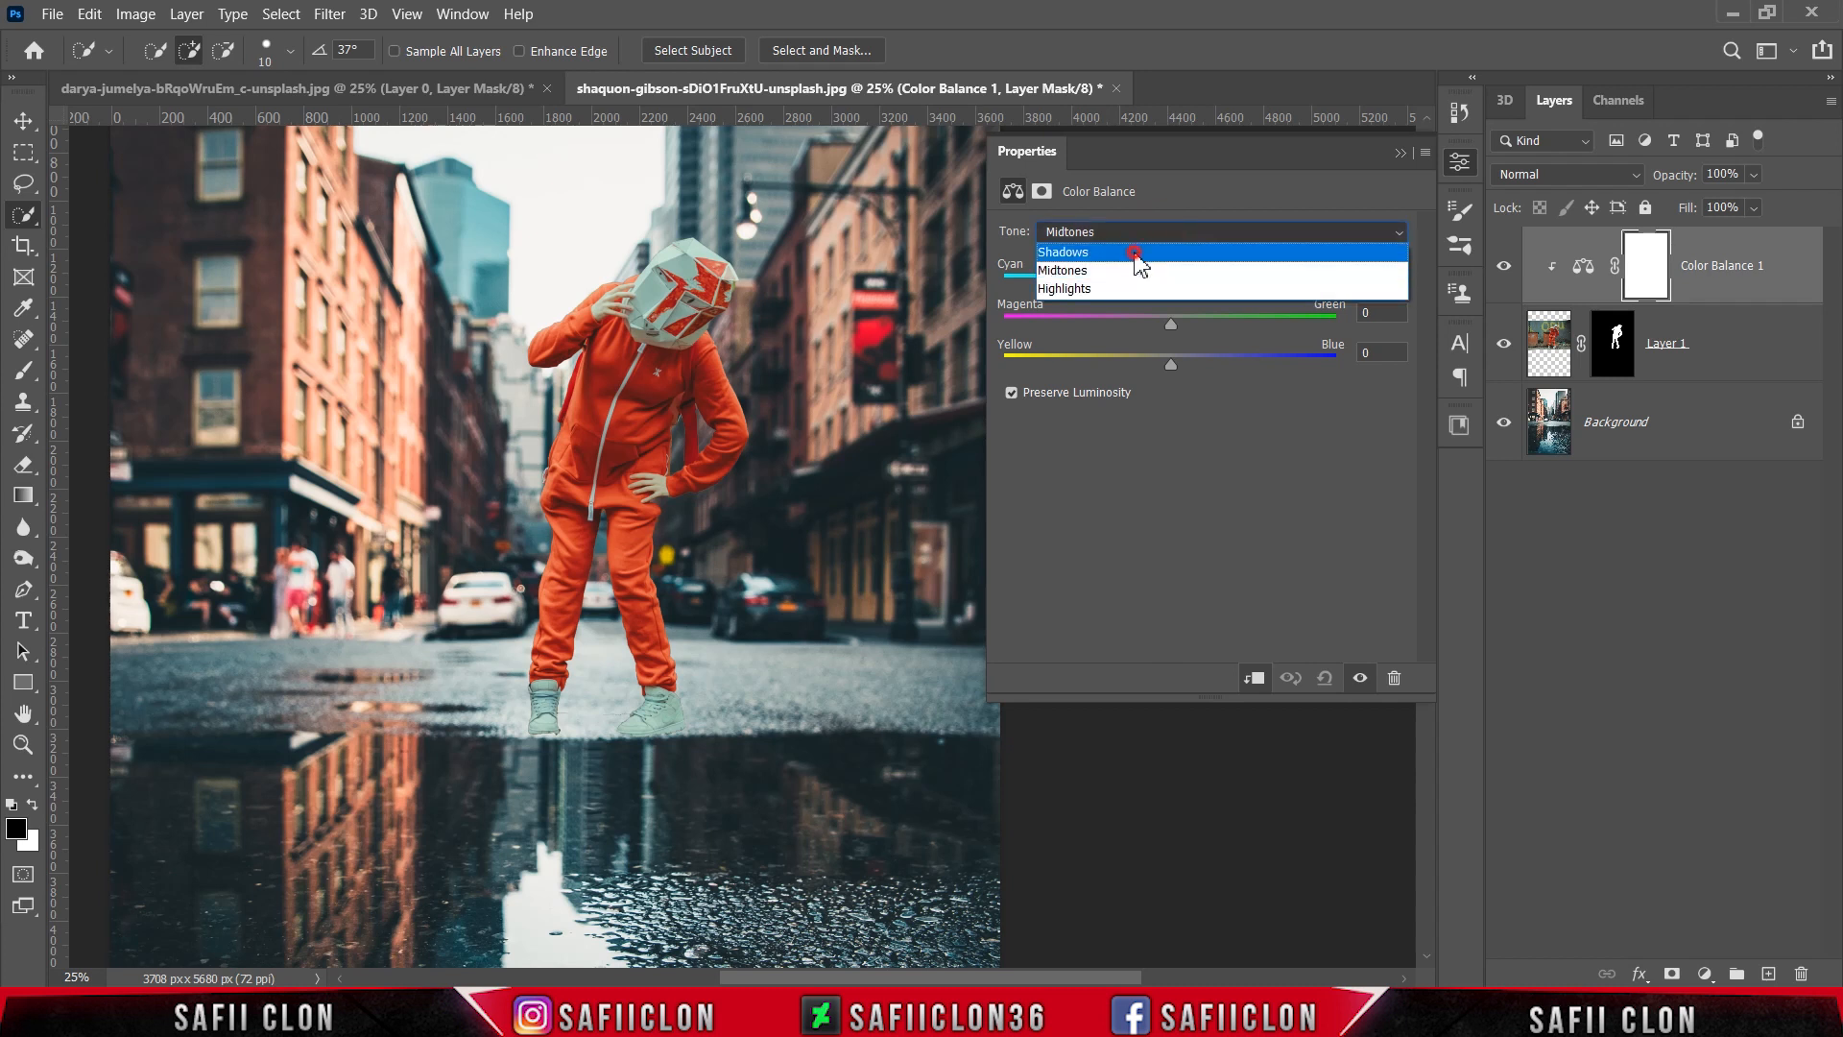
left_click(1136, 253)
left_click(1170, 284)
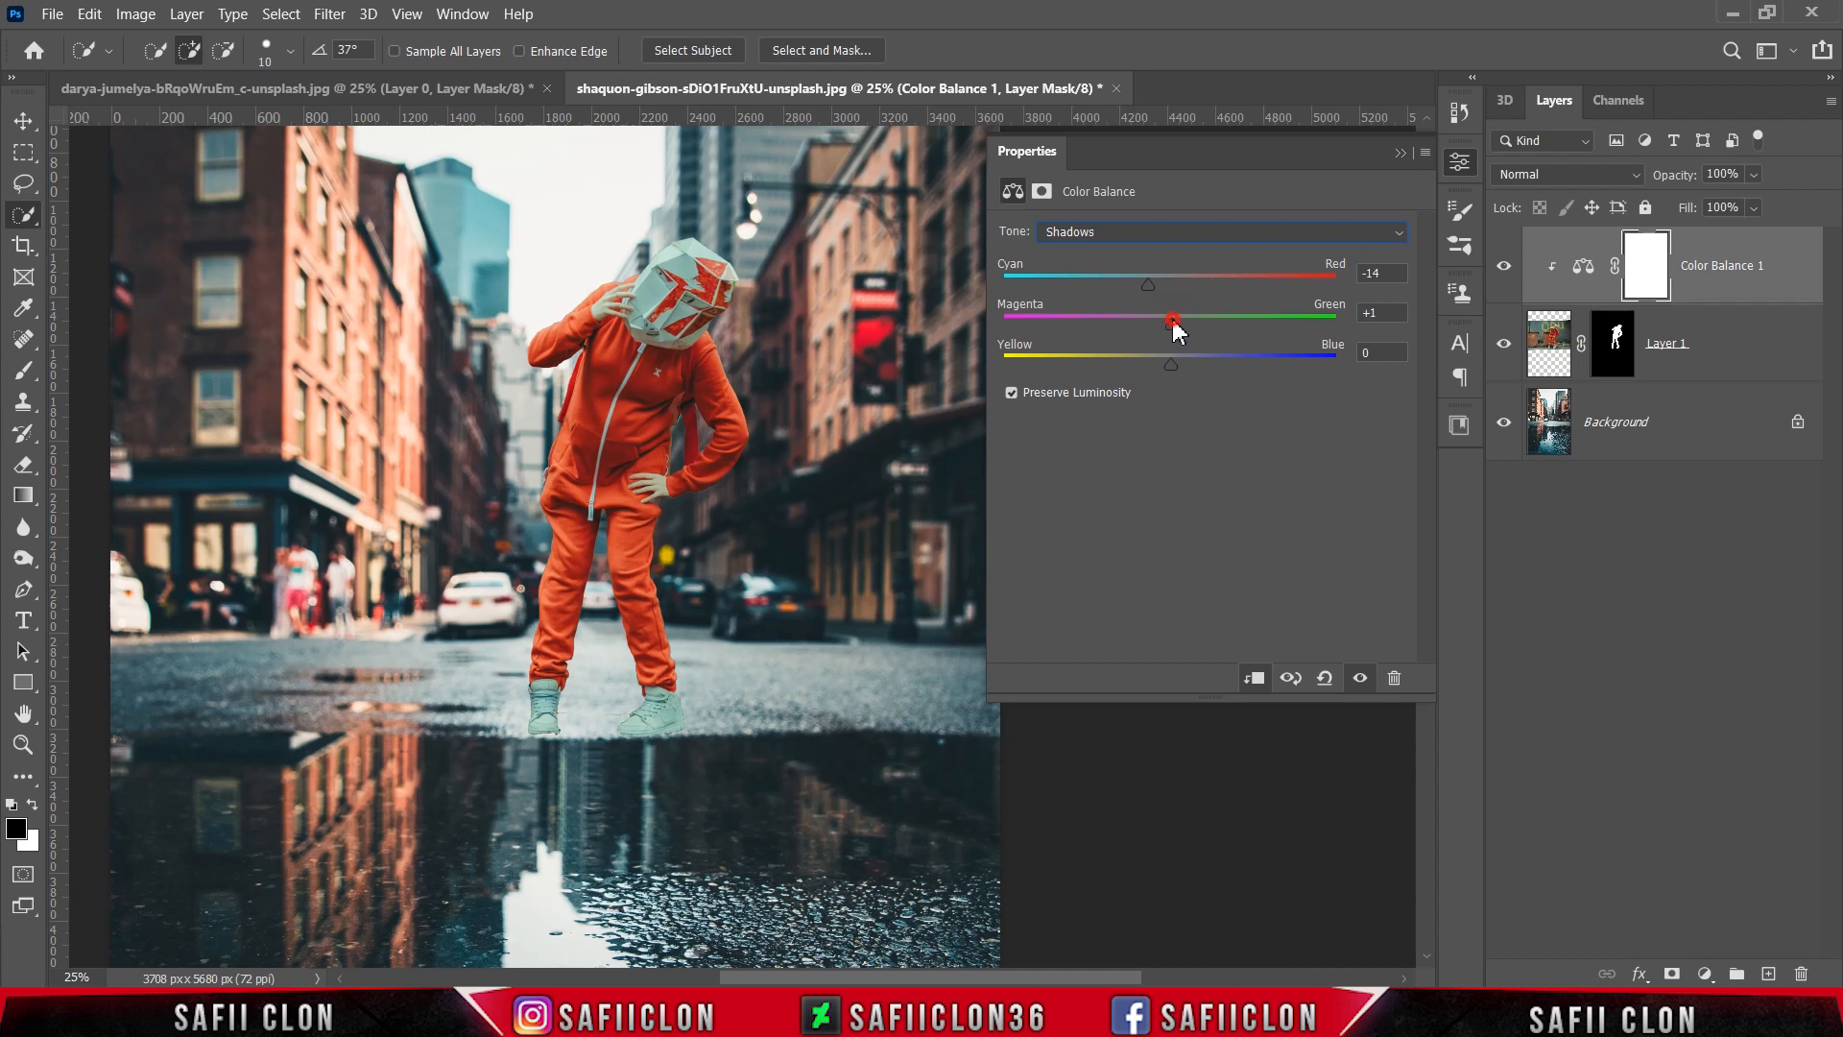
left_click_drag(1172, 322, 1148, 317)
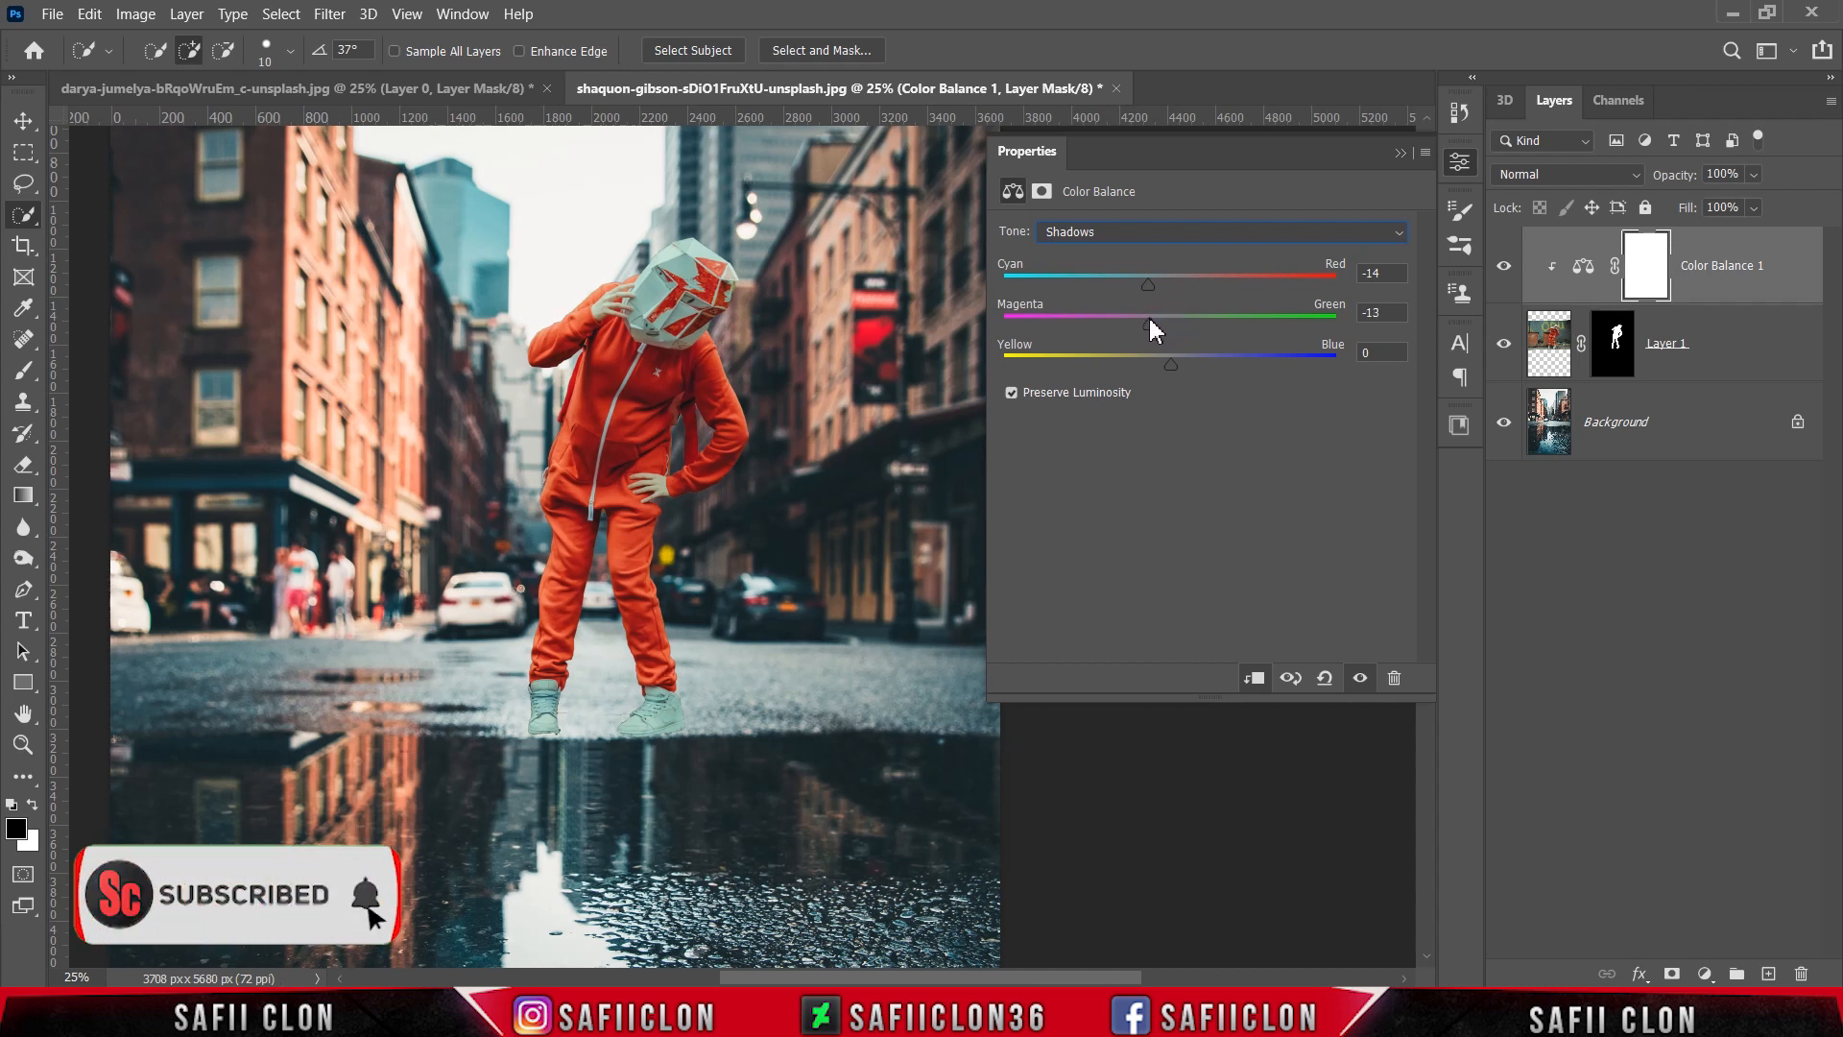
left_click(1172, 355)
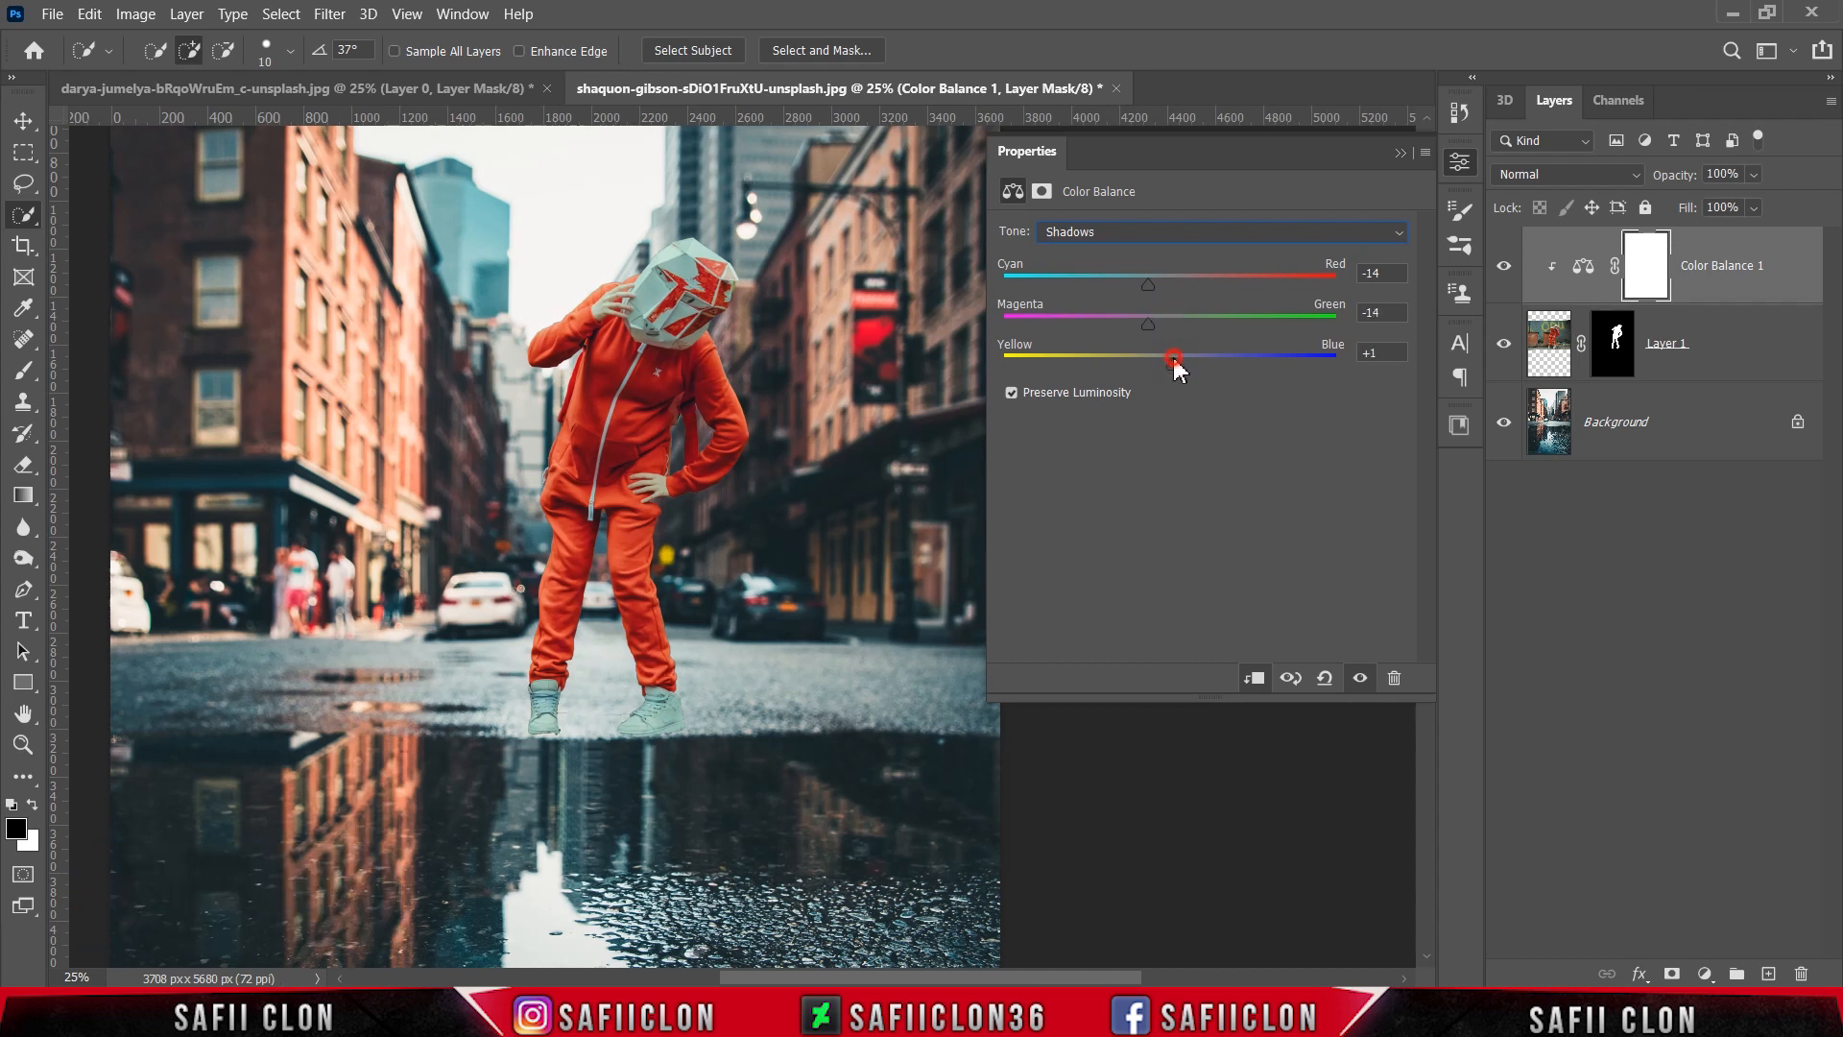
left_click_drag(1164, 367, 1158, 366)
Set the Color Balance midtones to Cyan–Red -76, Magenta–Green -8 and Yellow–Blue +12
left_click(1181, 237)
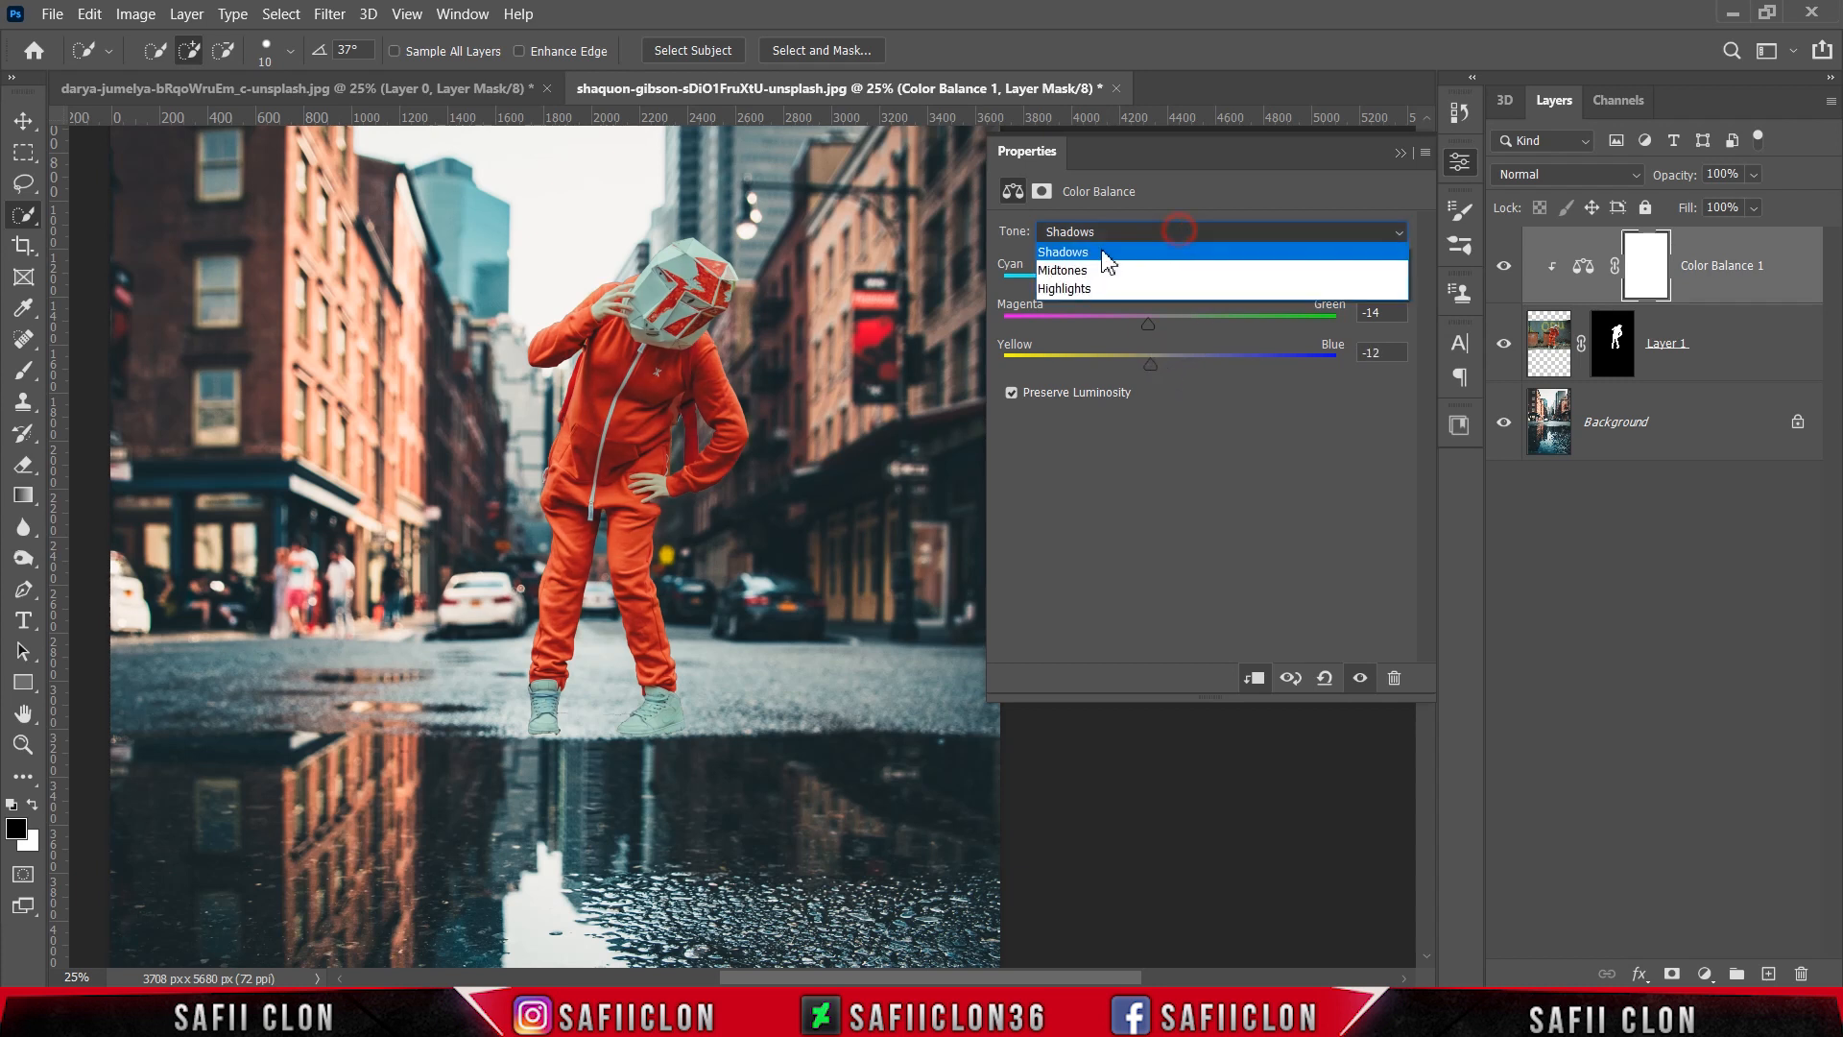
left_click(1087, 257)
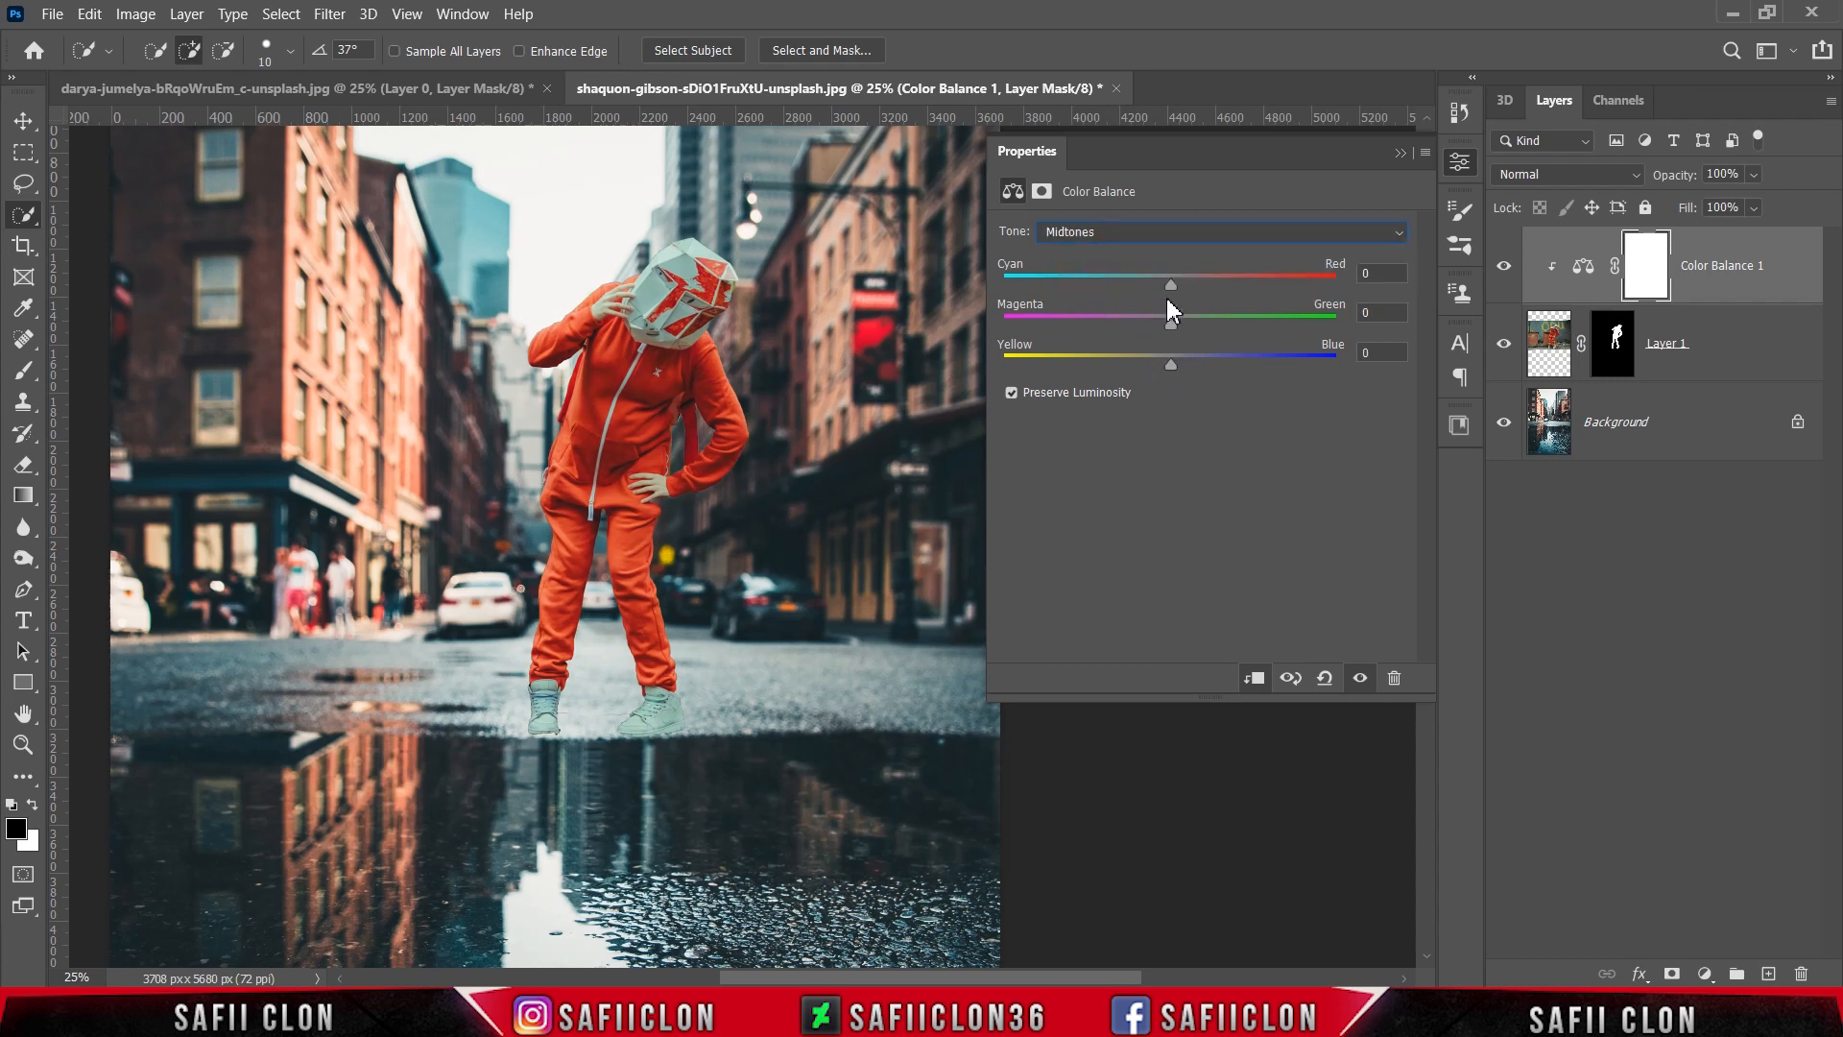
left_click_drag(1172, 286, 1154, 286)
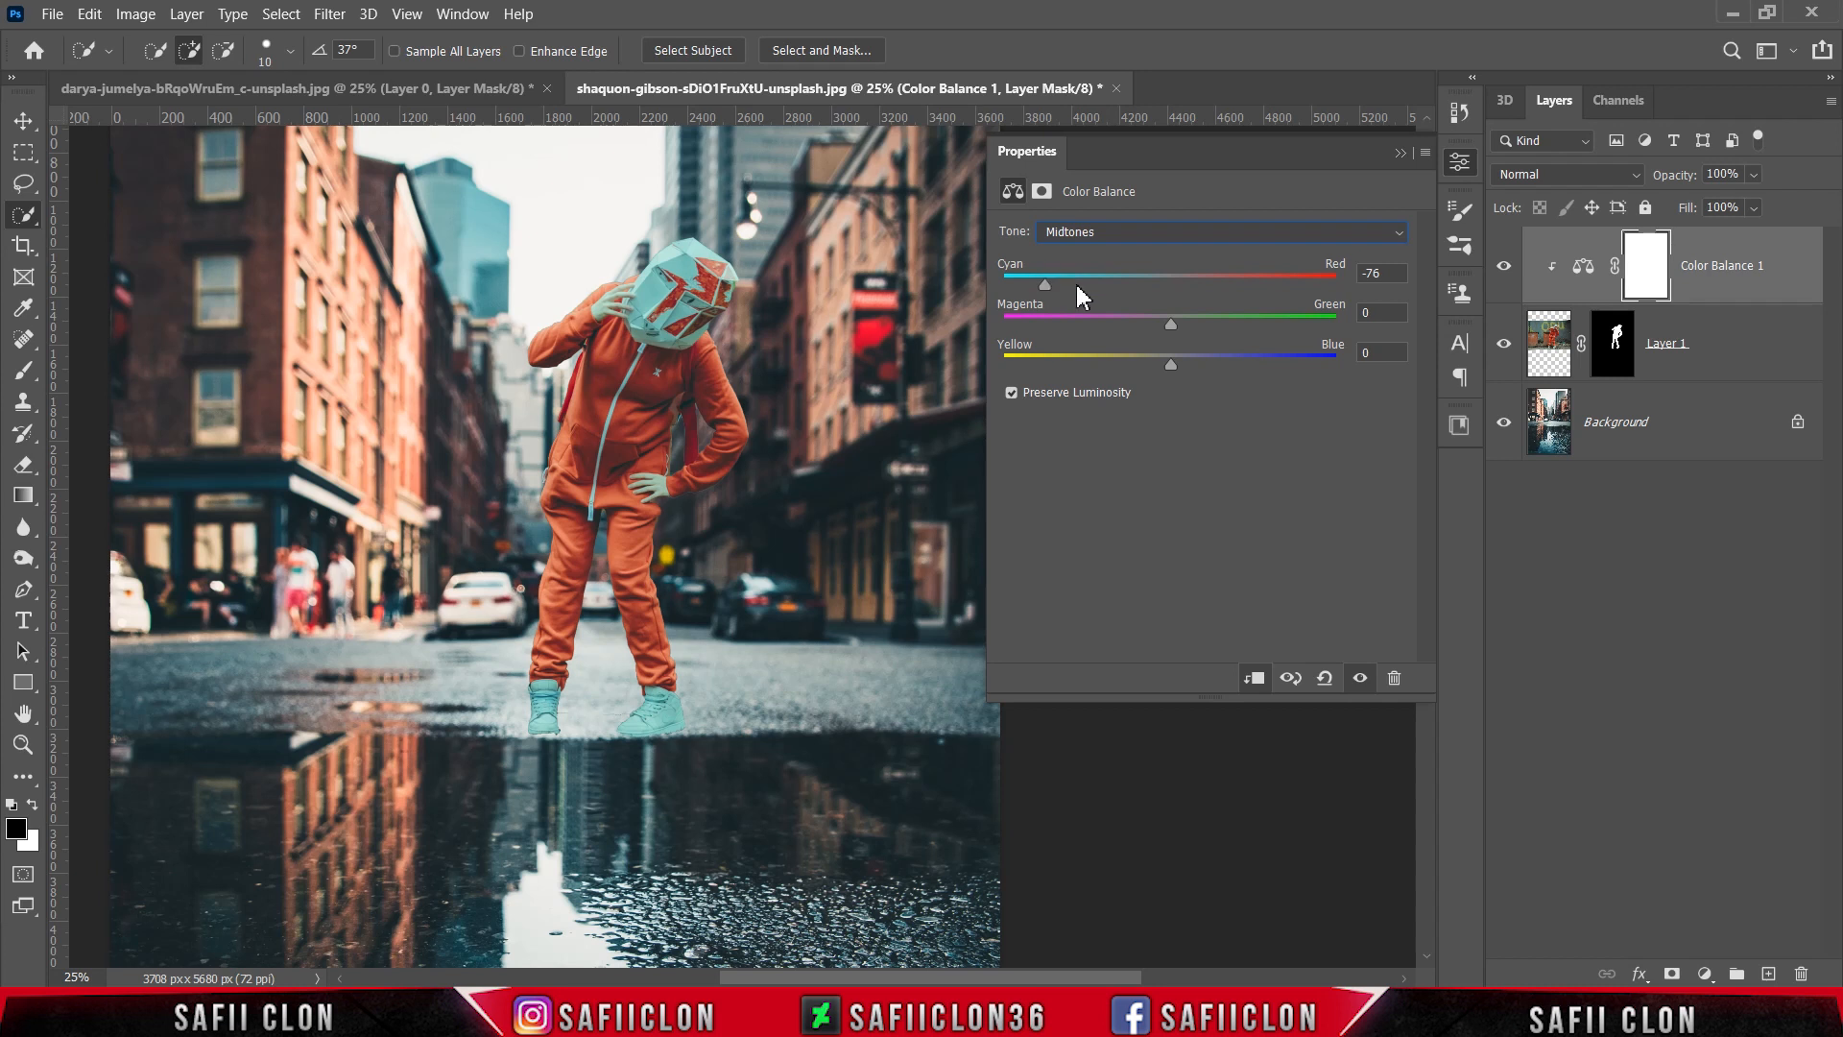
left_click_drag(1168, 327, 1171, 326)
left_click_drag(1173, 363, 1187, 363)
Set the Color Balance highlights to Cyan–Red +17 and Magenta–Green -9, shift Yellow–Blue slightly toward yellow, and compare with the adjustment hidden
left_click(1186, 233)
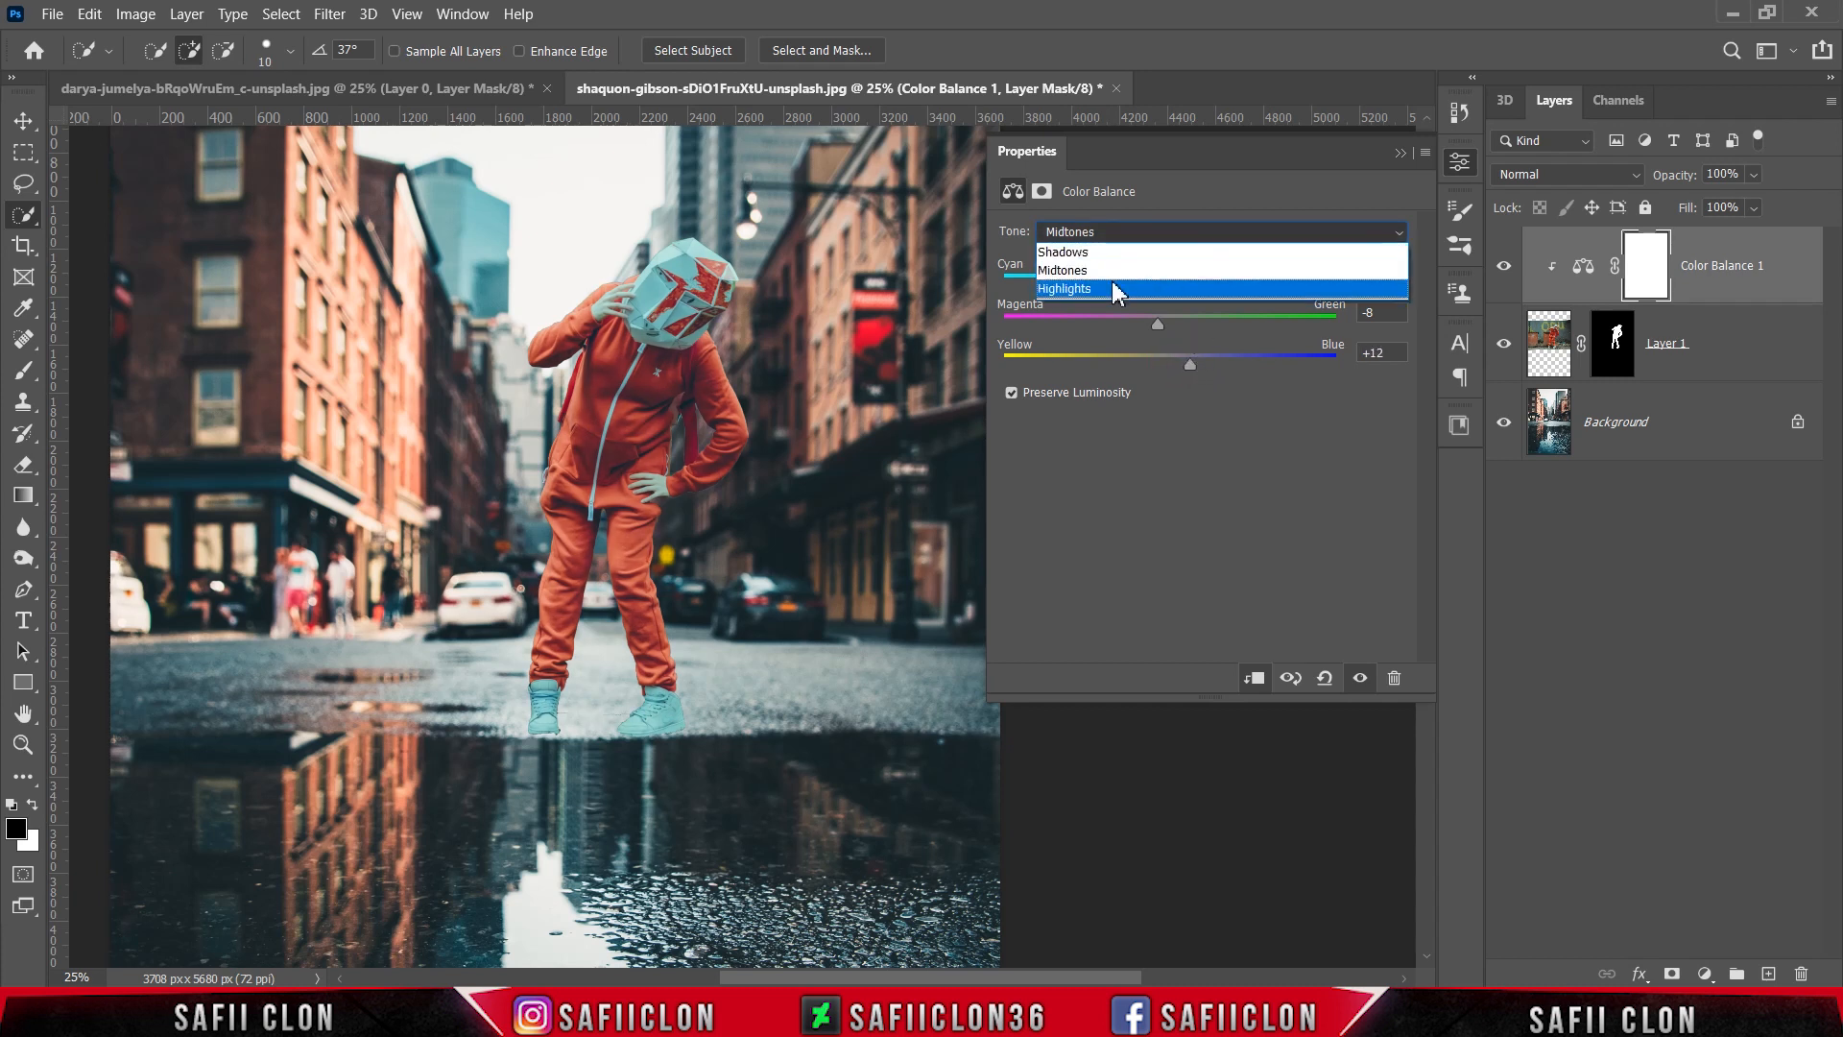
left_click(1110, 288)
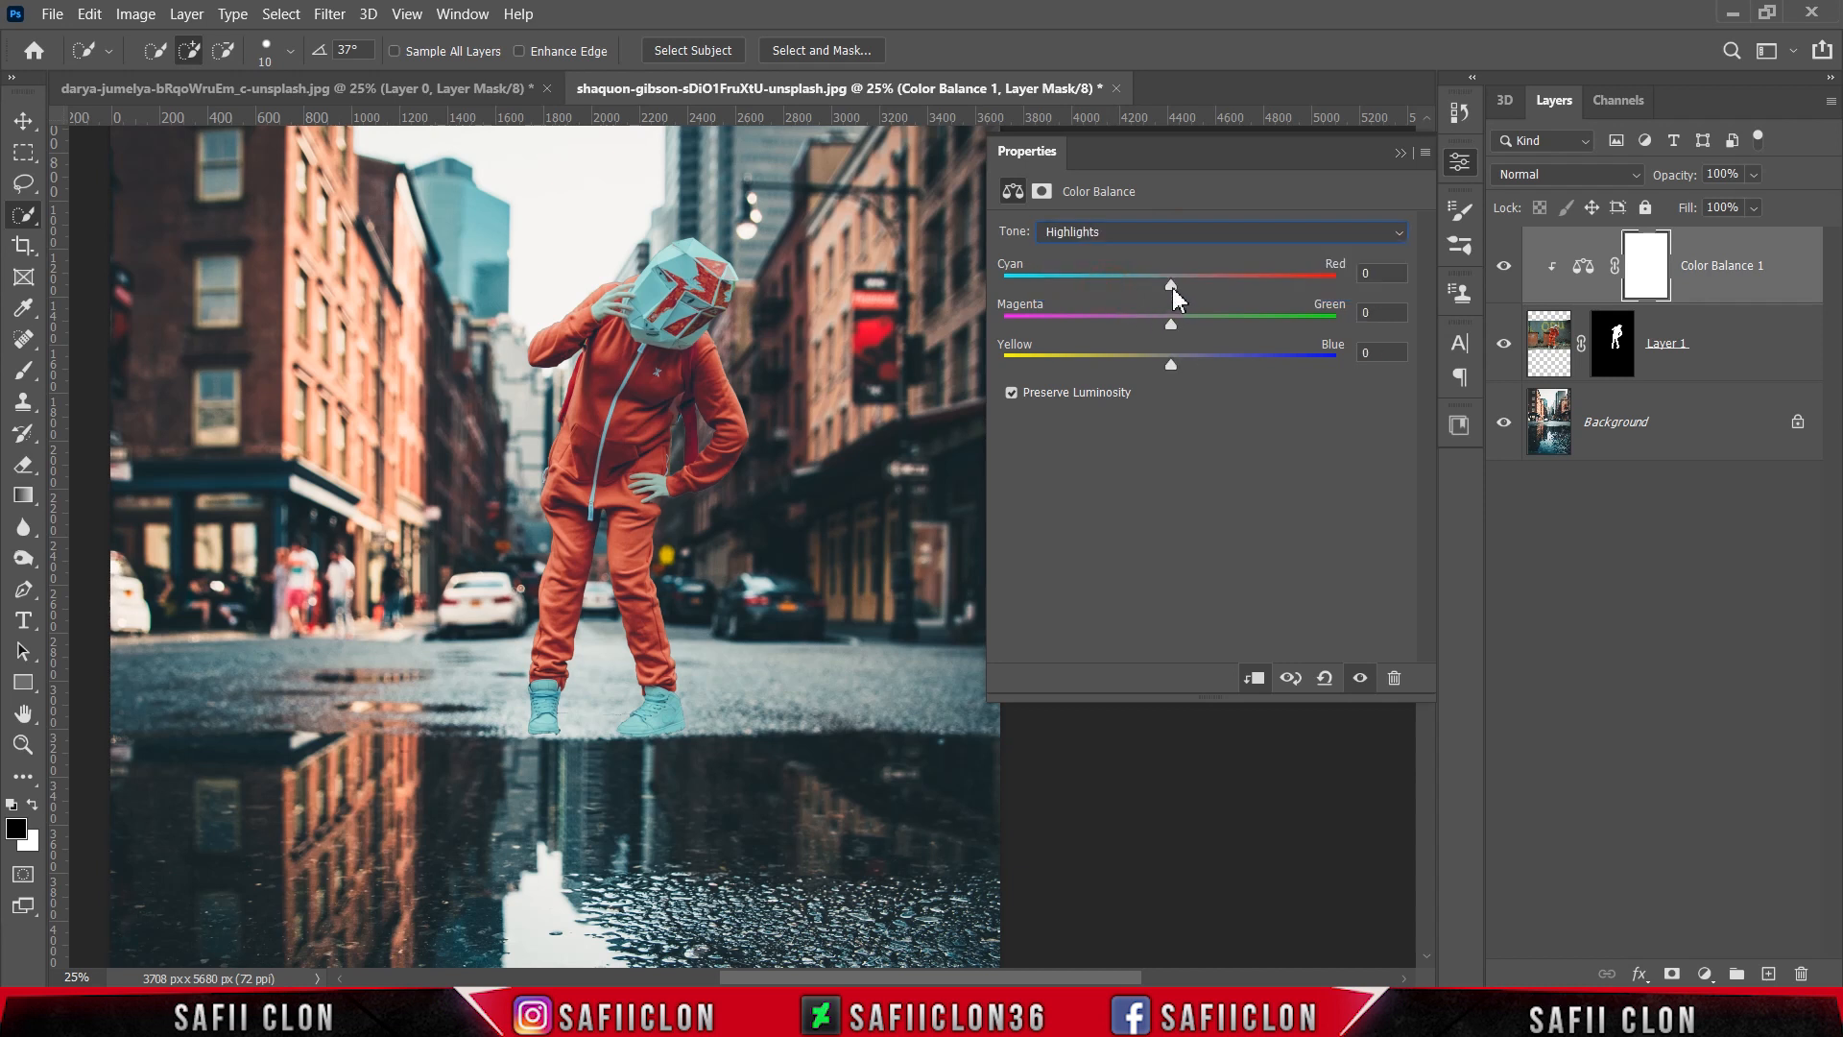
left_click_drag(1172, 286, 1194, 284)
left_click_drag(1173, 331, 1161, 333)
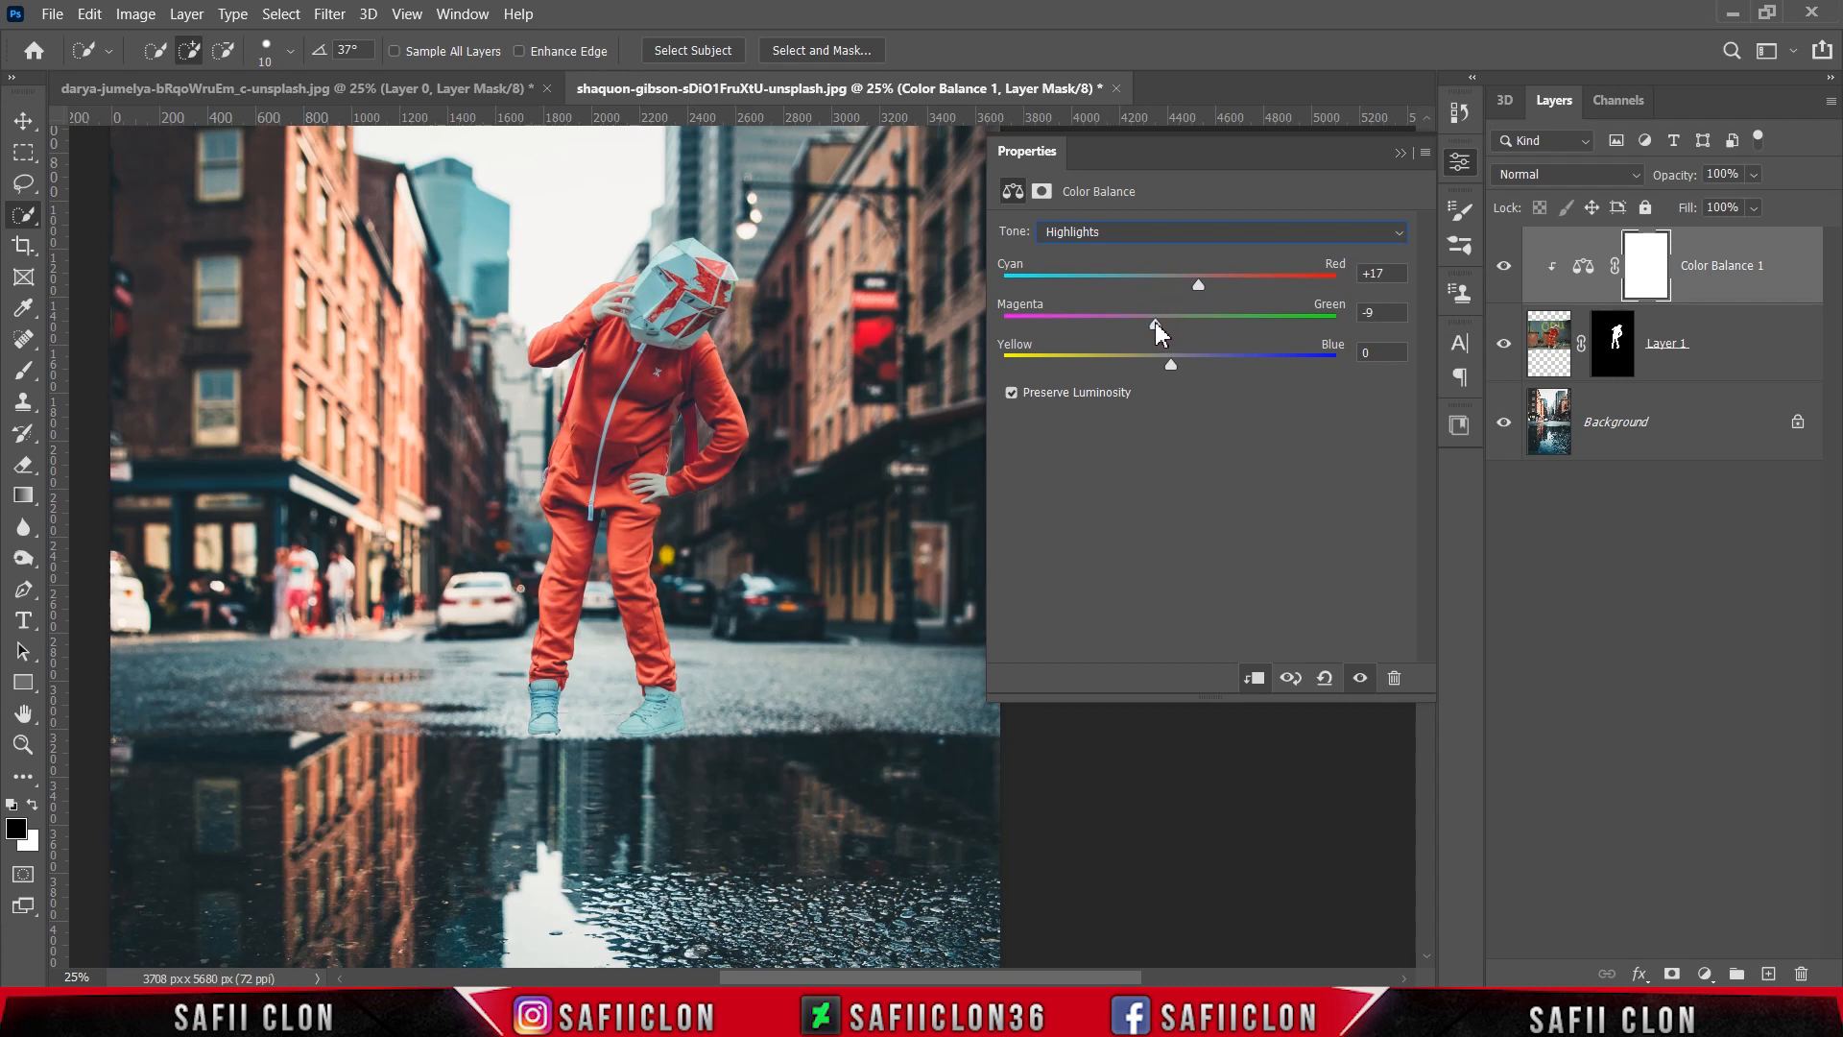
left_click_drag(1170, 364, 1153, 364)
left_click(1400, 153)
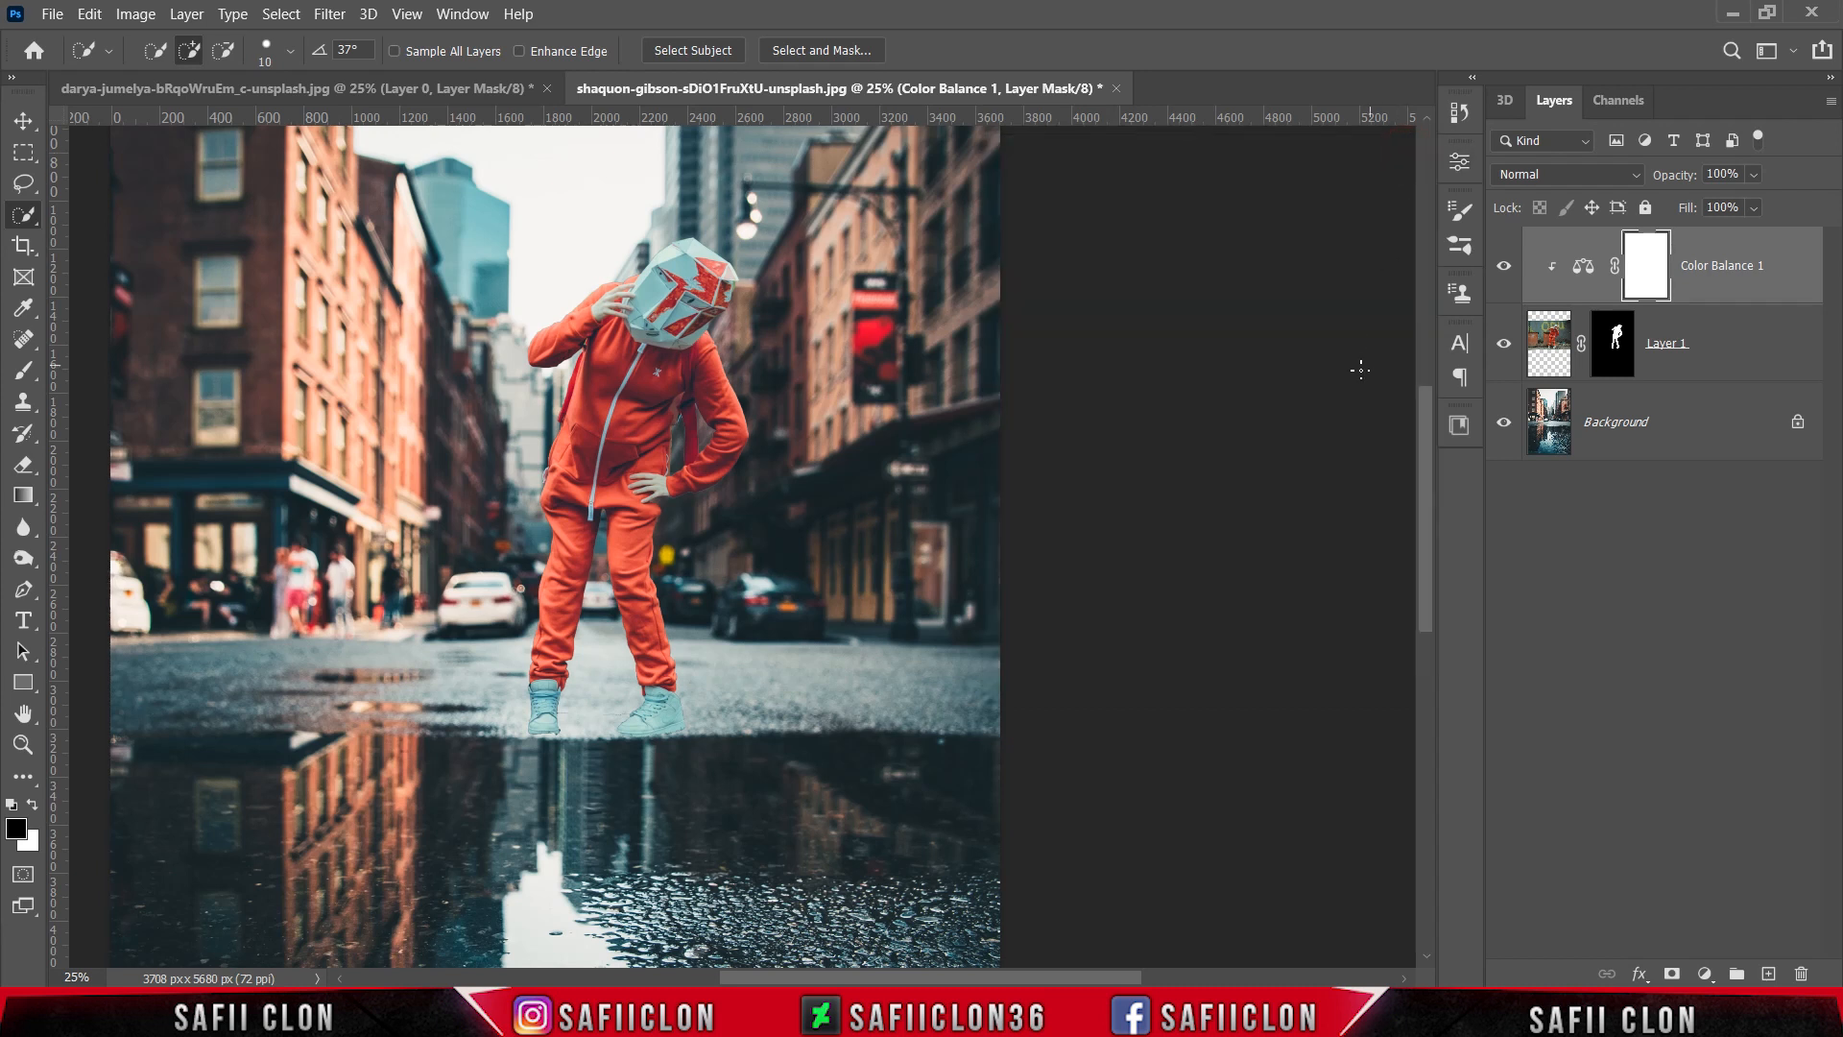
left_click(1505, 269)
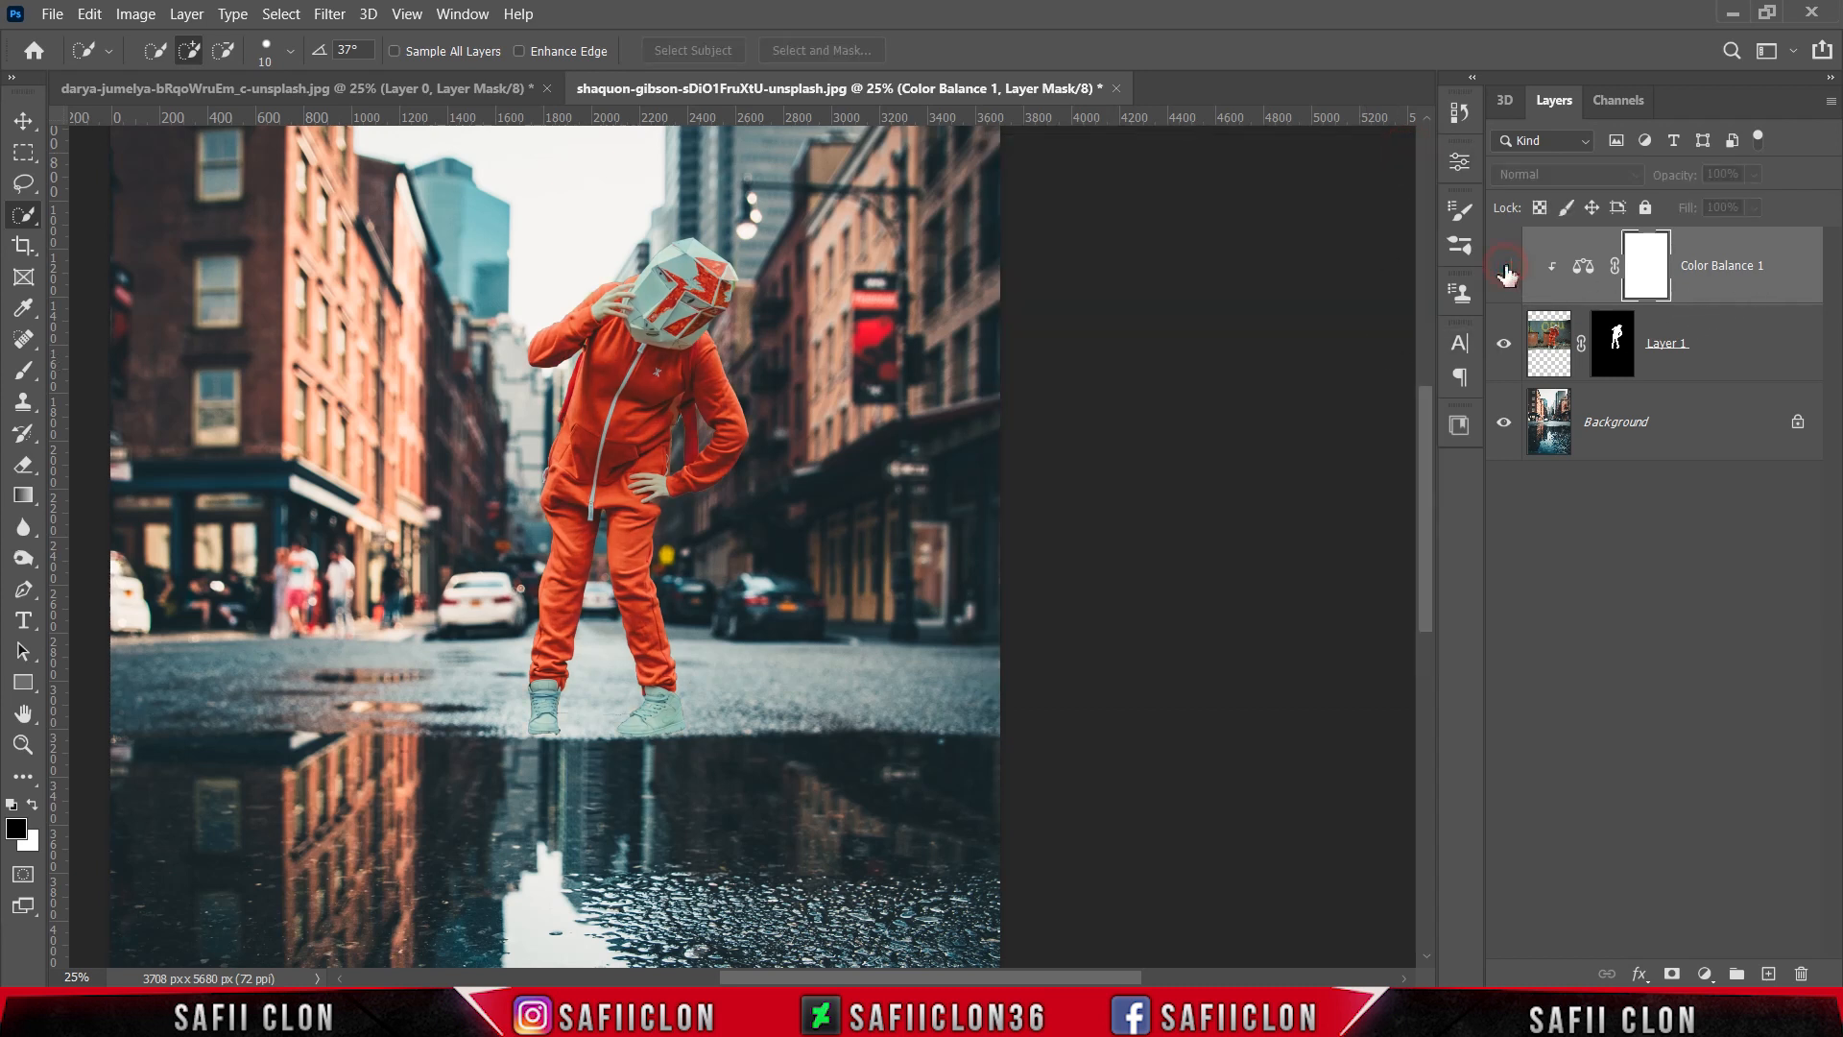
left_click(1505, 269)
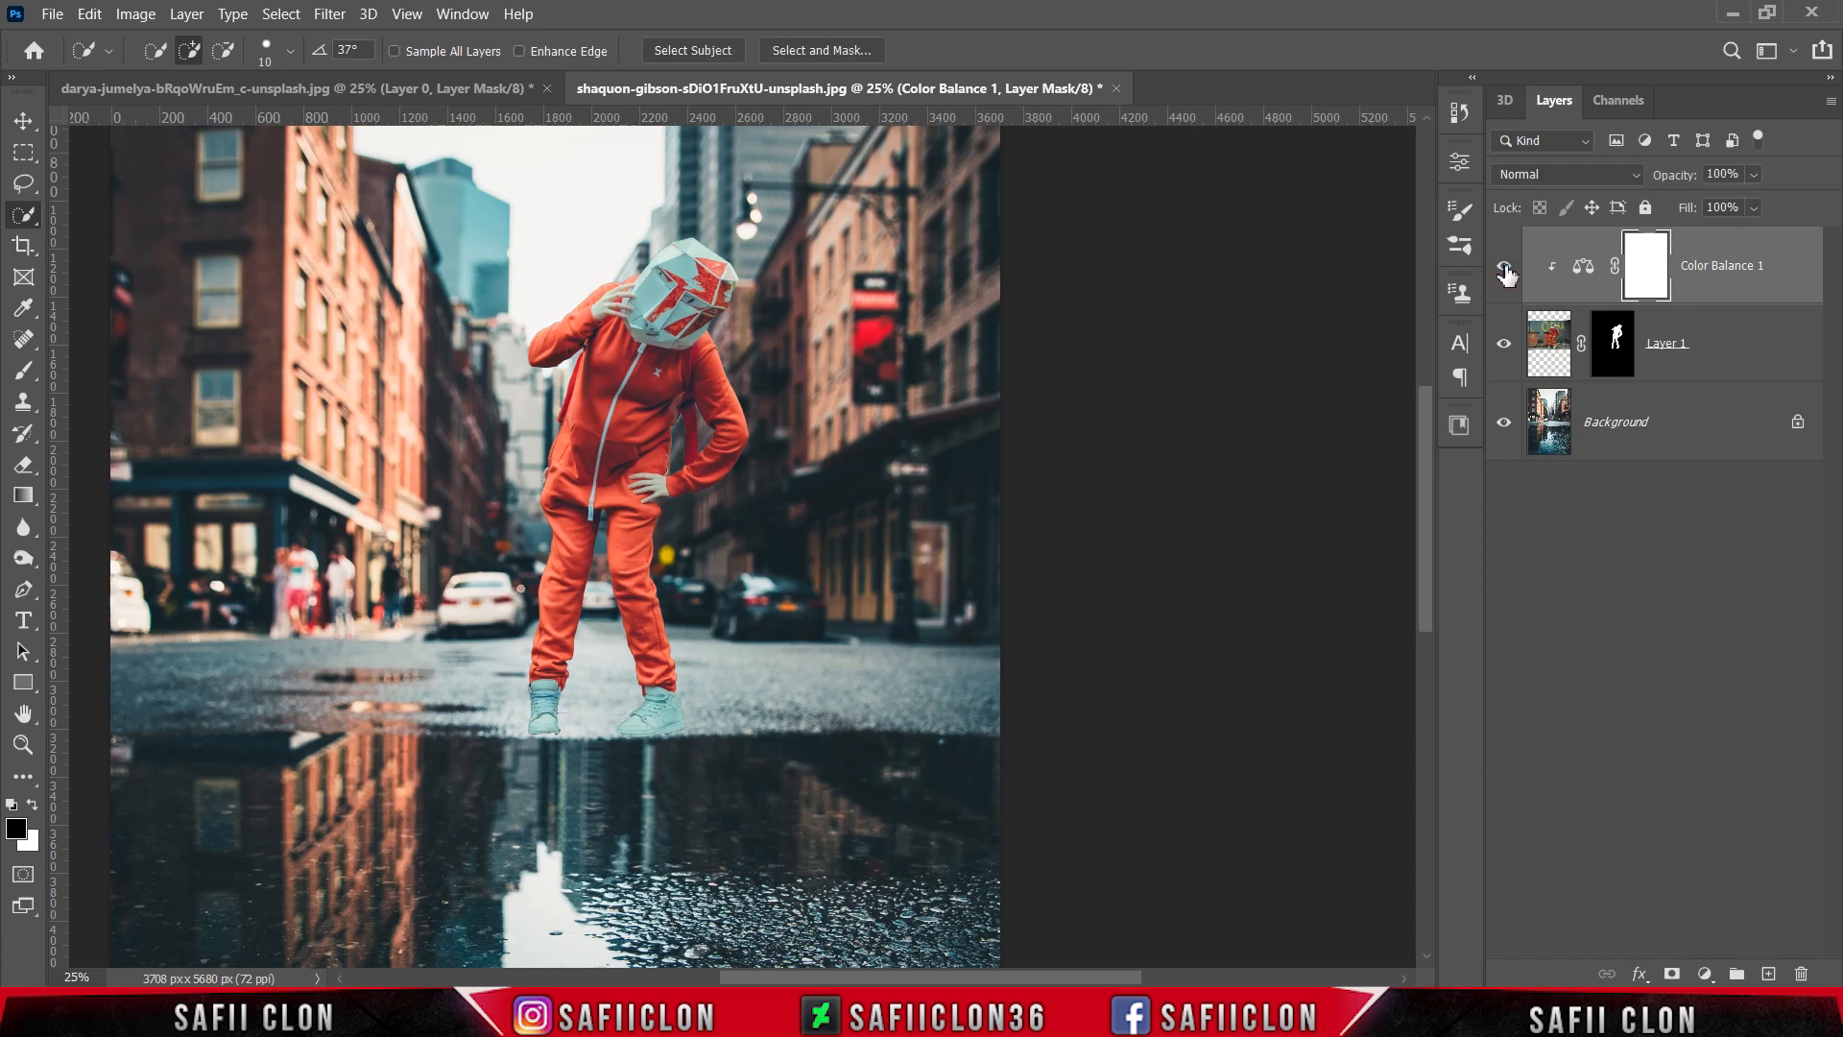
Add a Levels adjustment layer above Color Balance and clip it to the figure layer
left_click(1704, 974)
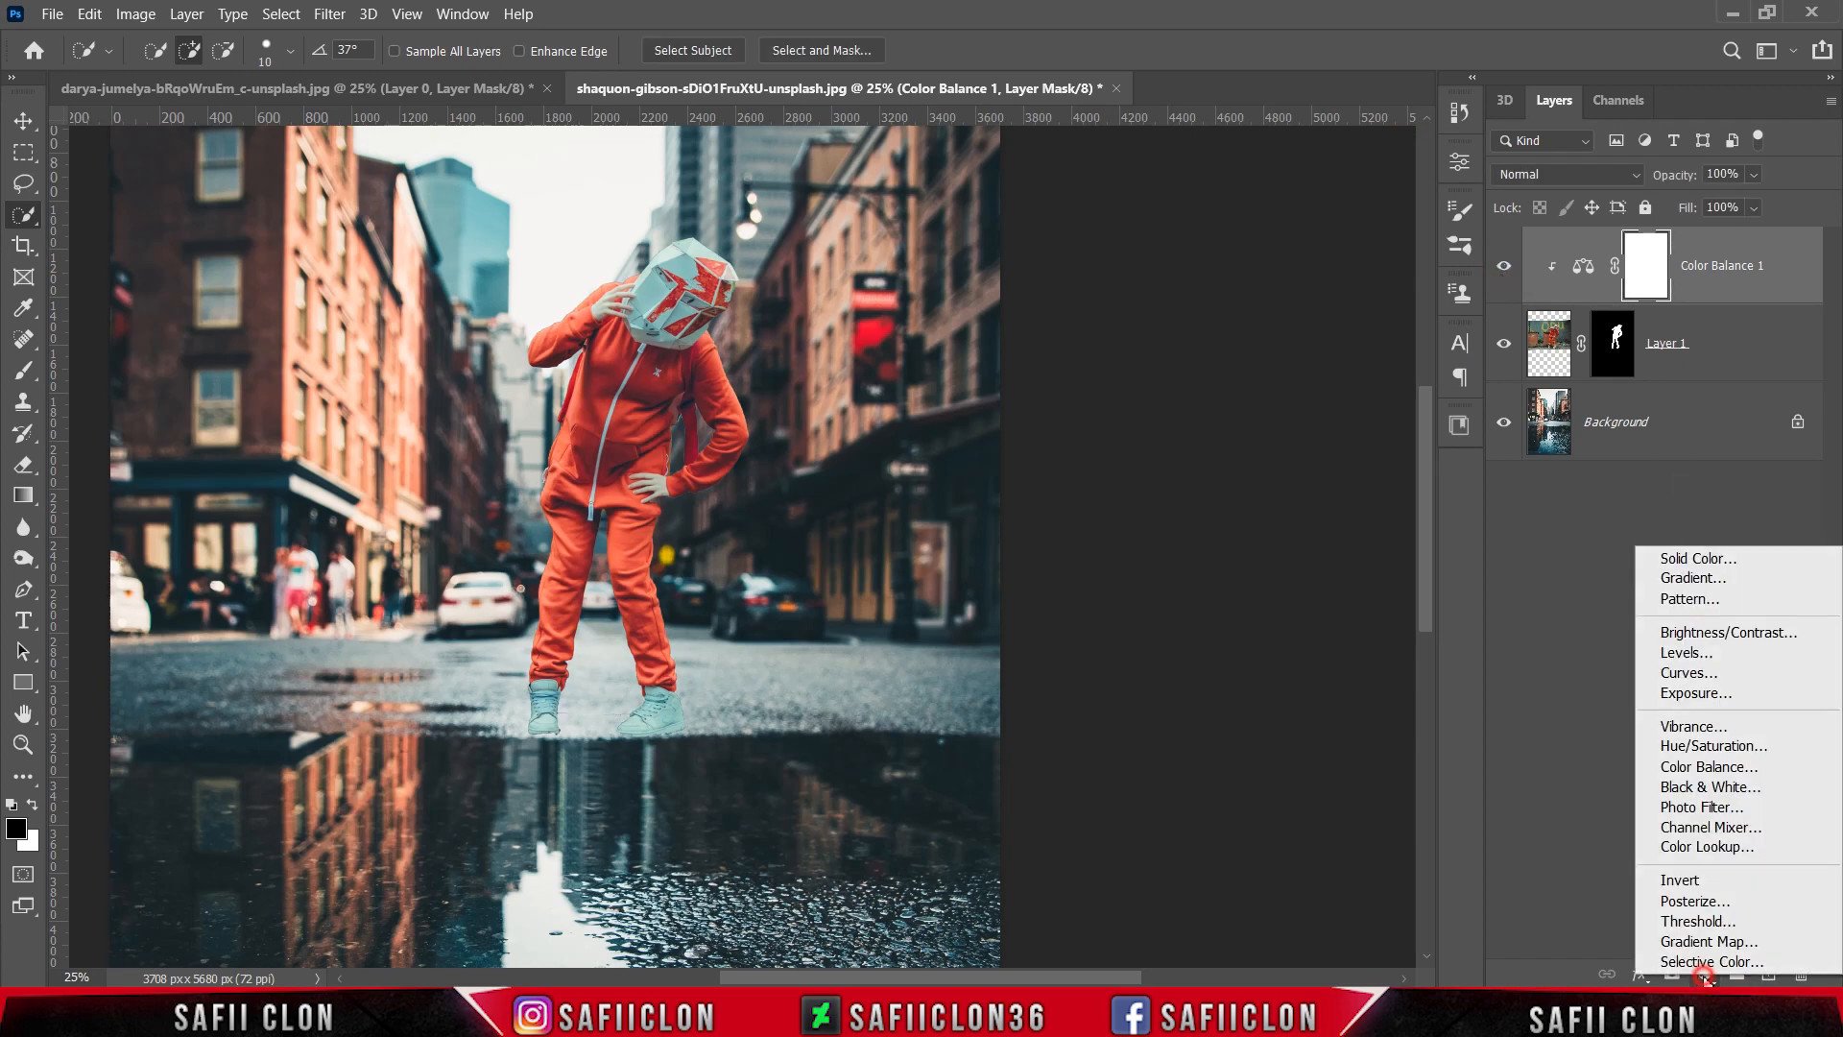
left_click(1678, 654)
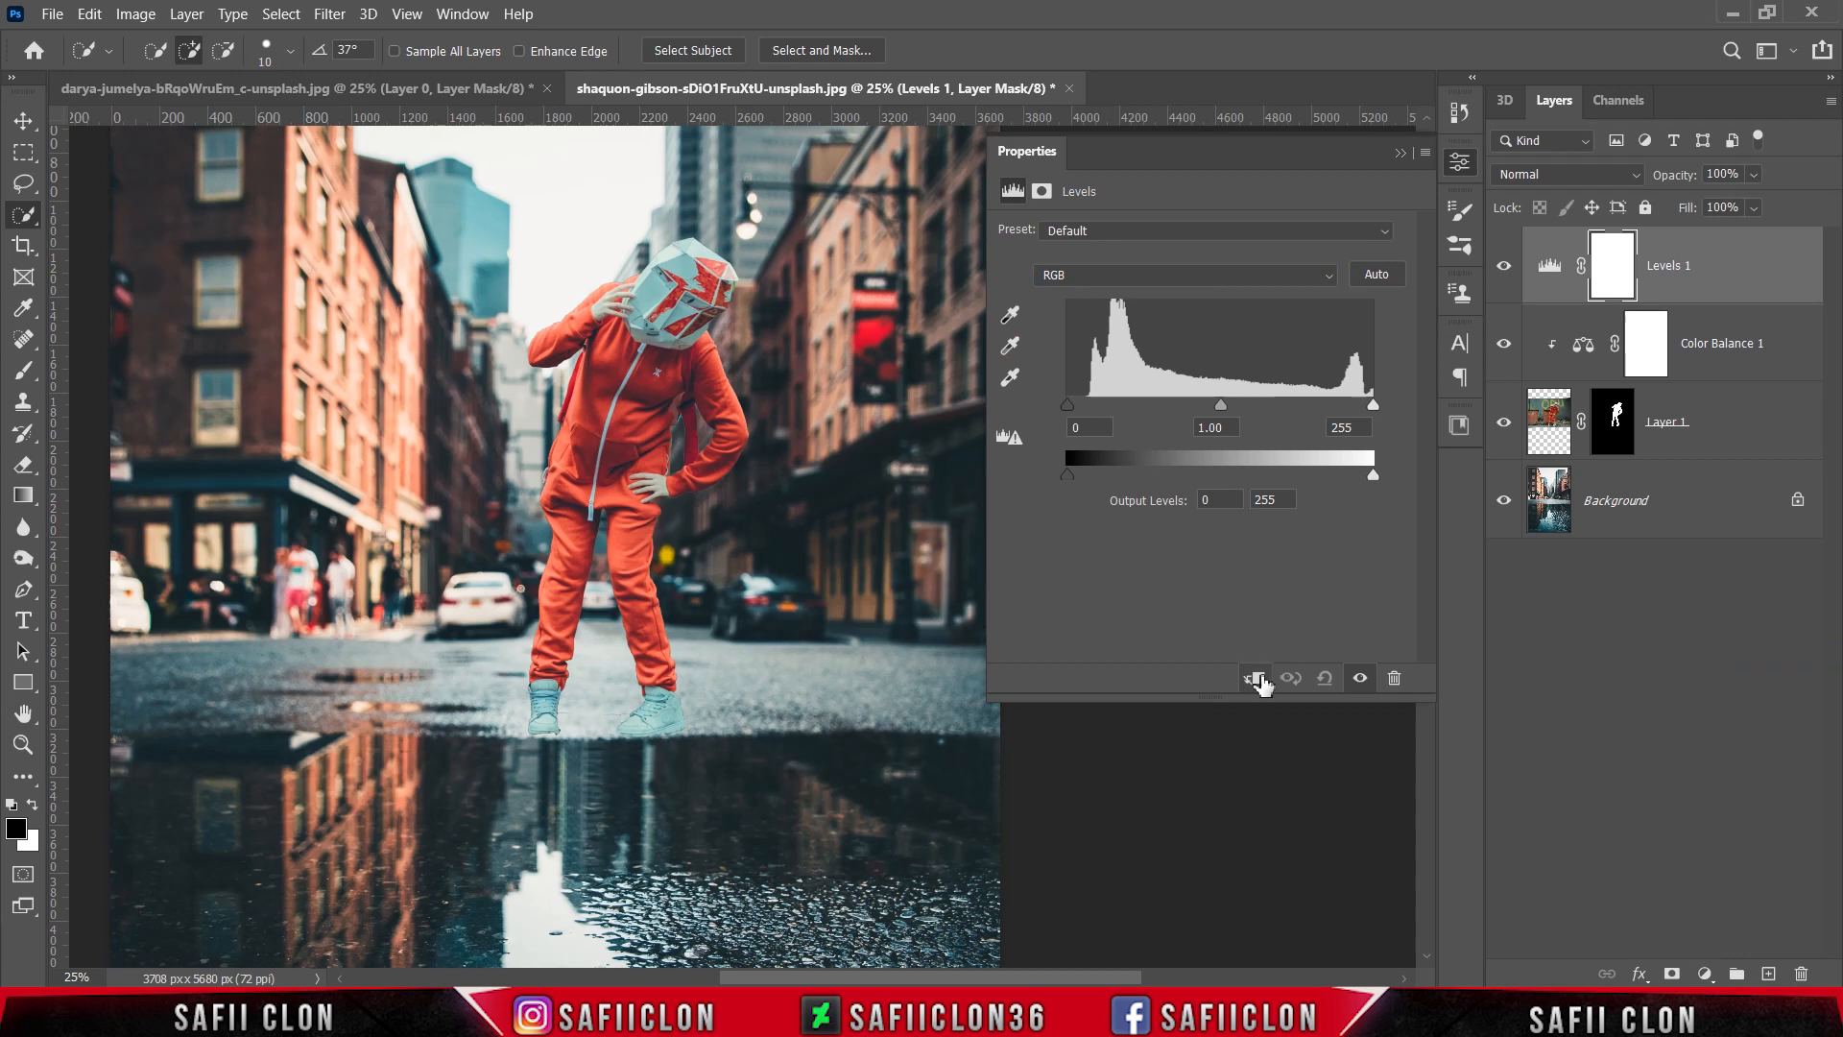
left_click(1257, 679)
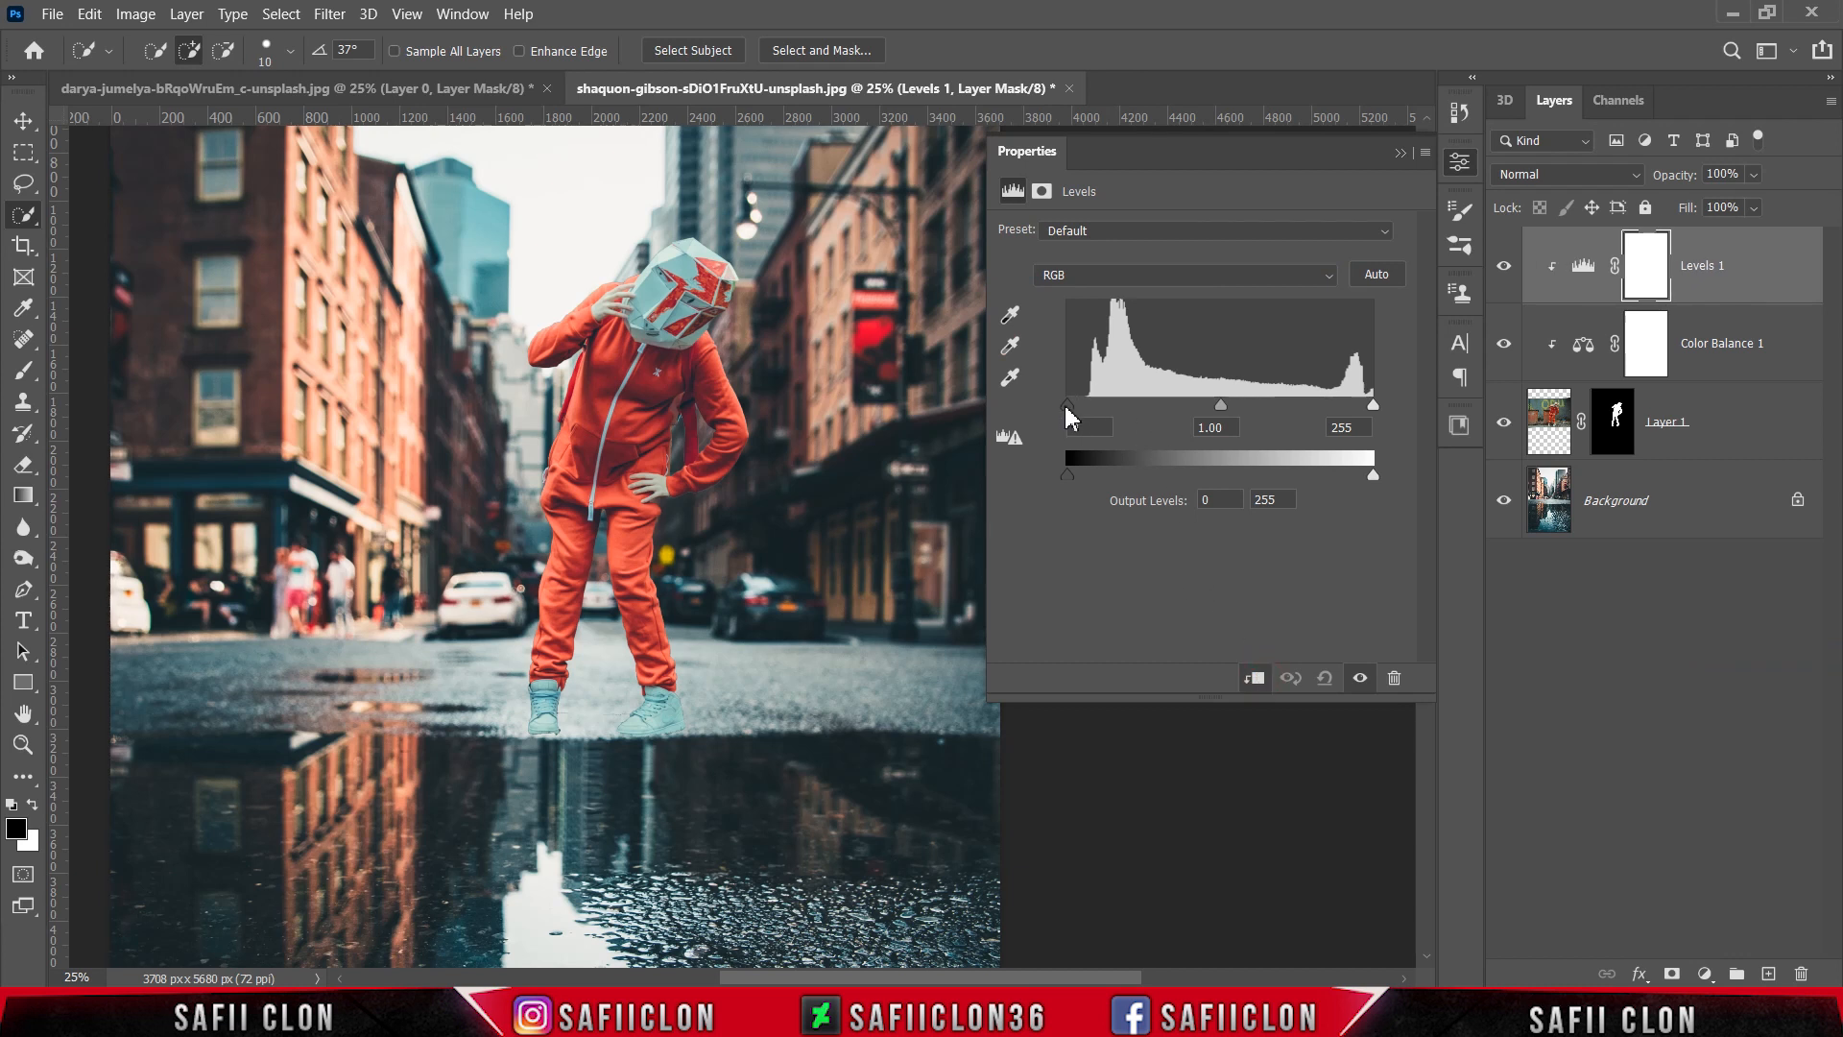
Set the Levels input black to 20, input white to 236 and output white to 202, raise output black slightly, and compare before and after
left_click_drag(1065, 407, 1093, 403)
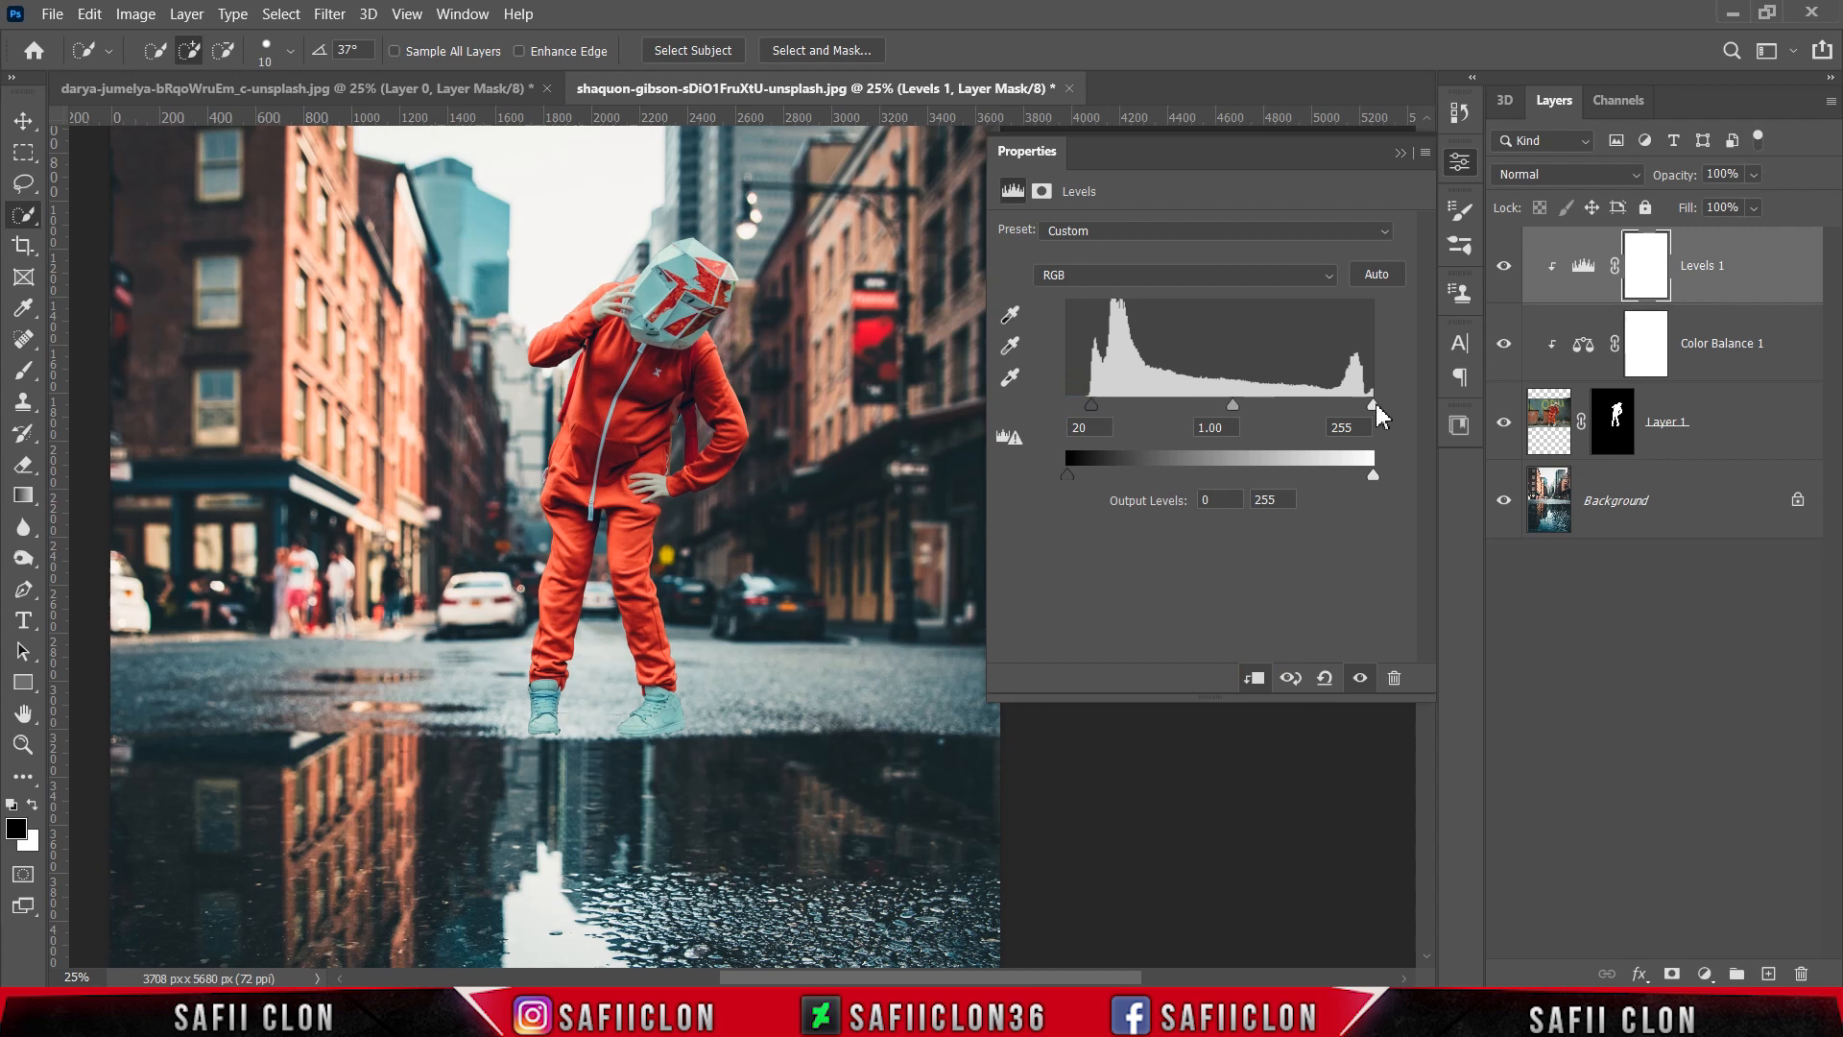
left_click_drag(1373, 404, 1349, 404)
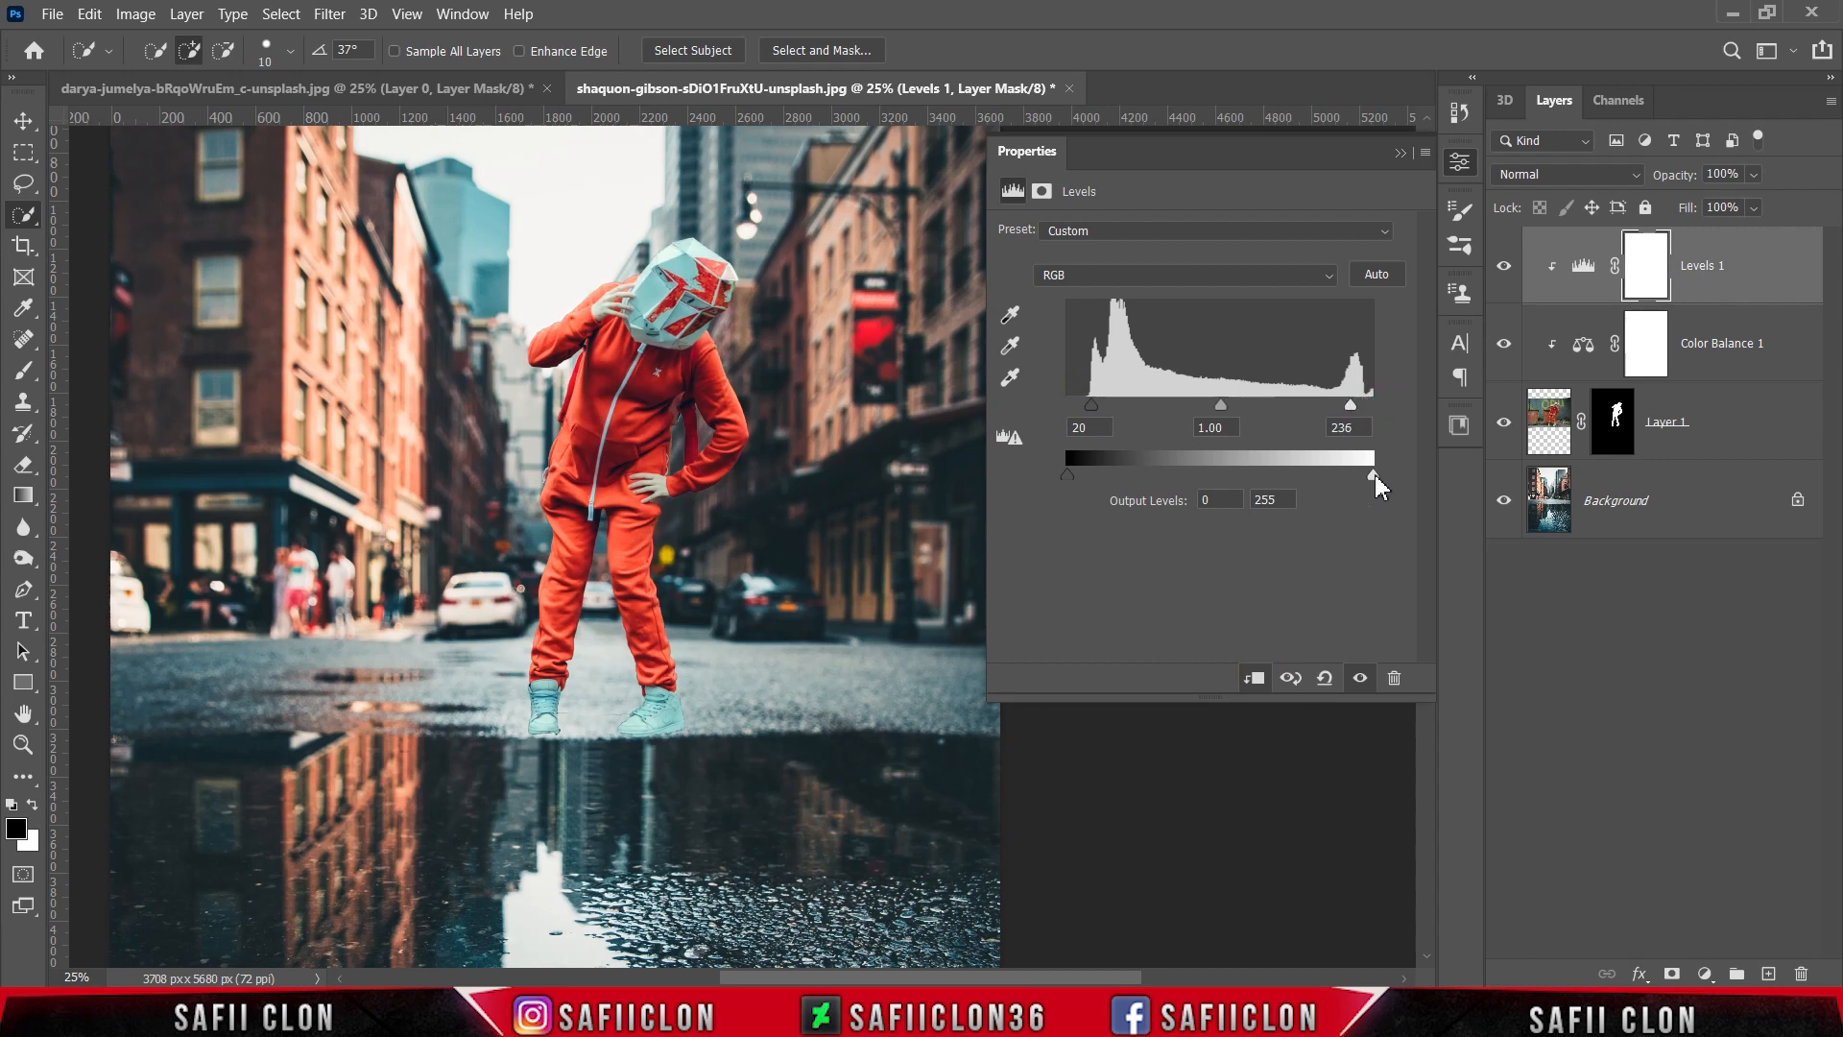
left_click_drag(1373, 471, 1320, 466)
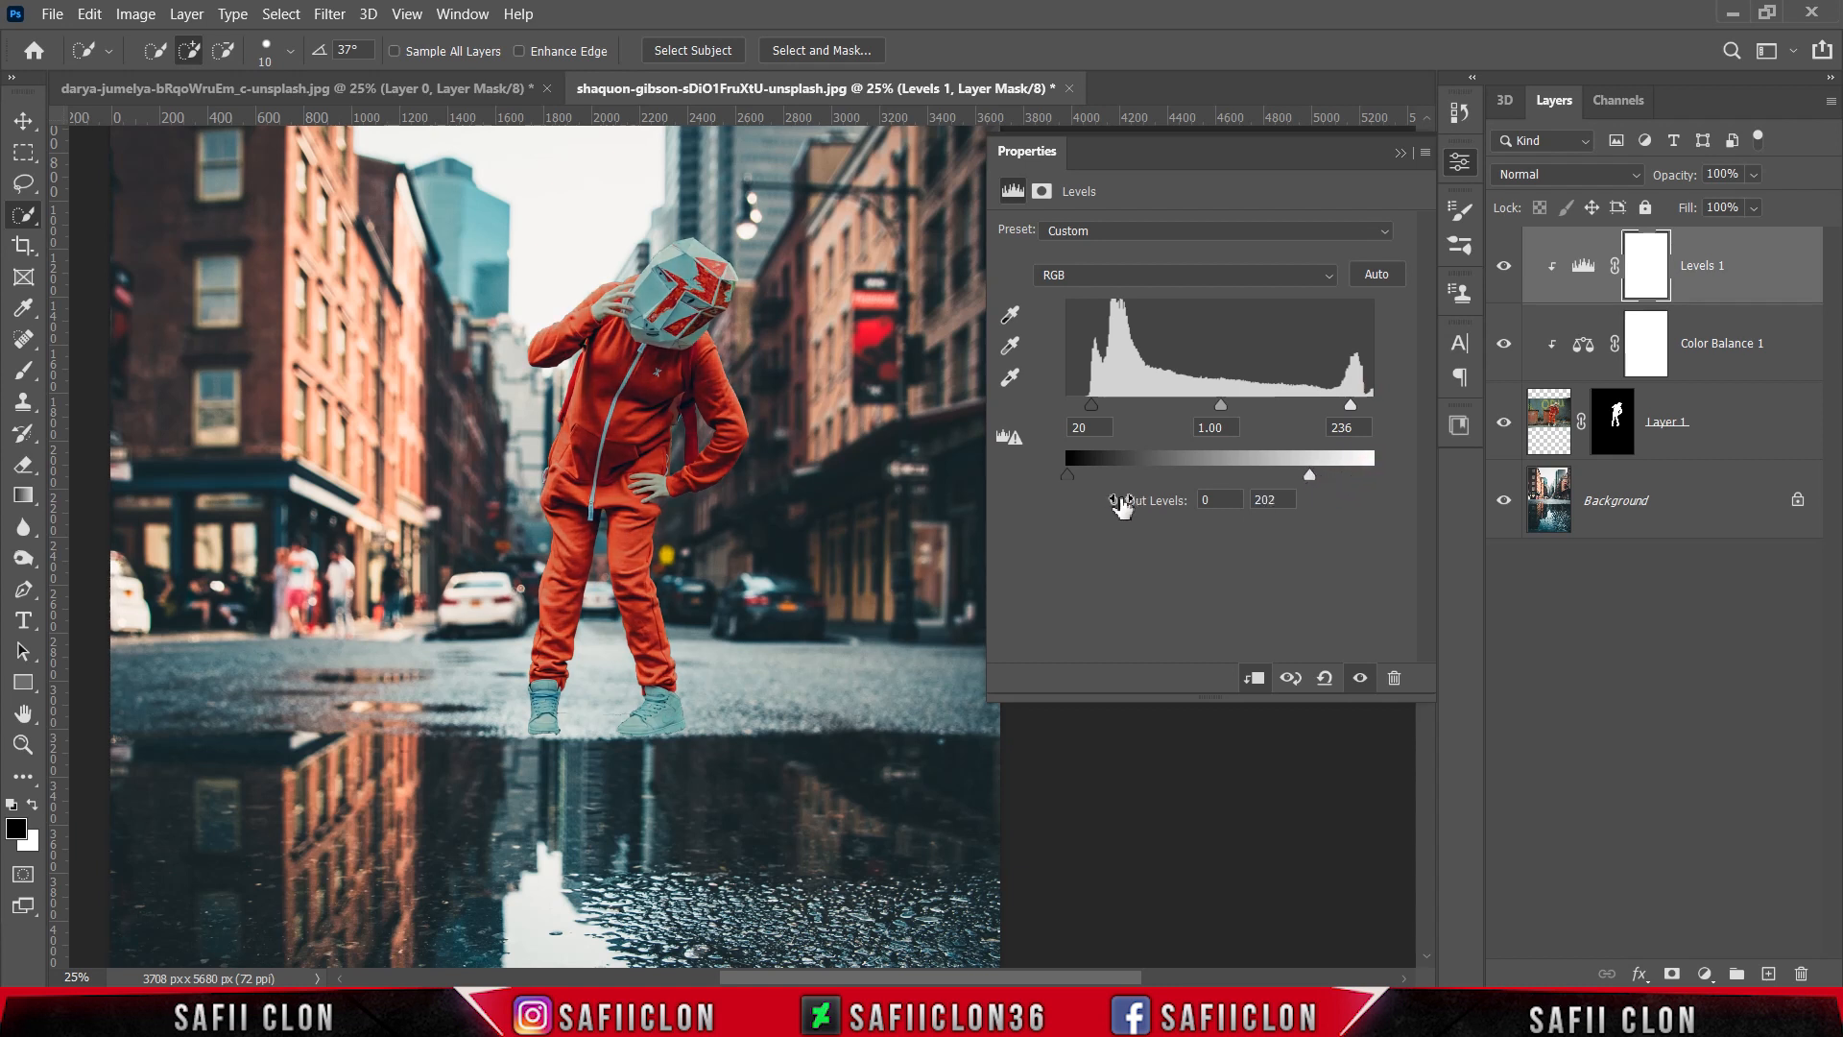
left_click_drag(1067, 474, 1073, 475)
left_click(1400, 155)
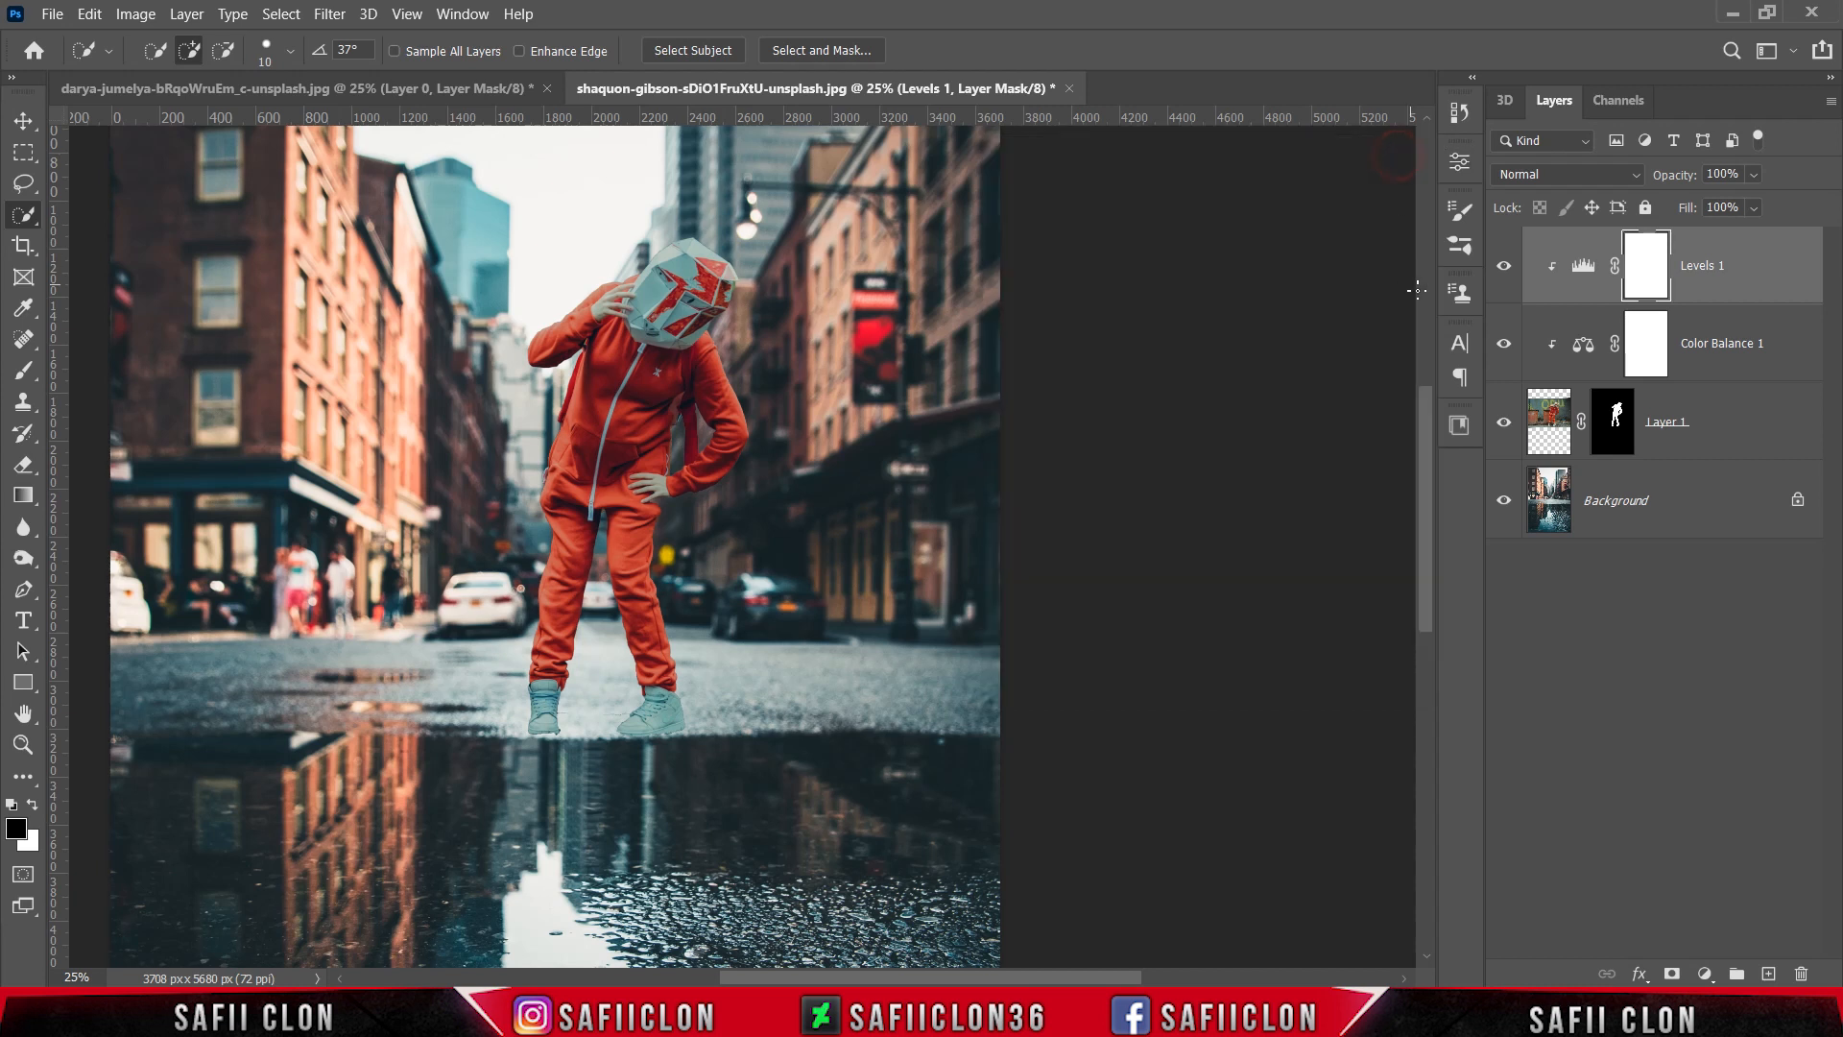
left_click(1504, 266)
left_click(1503, 266)
Set up a Soft Round brush of 322 px at 24% opacity
right_click(24, 370)
left_click(86, 366)
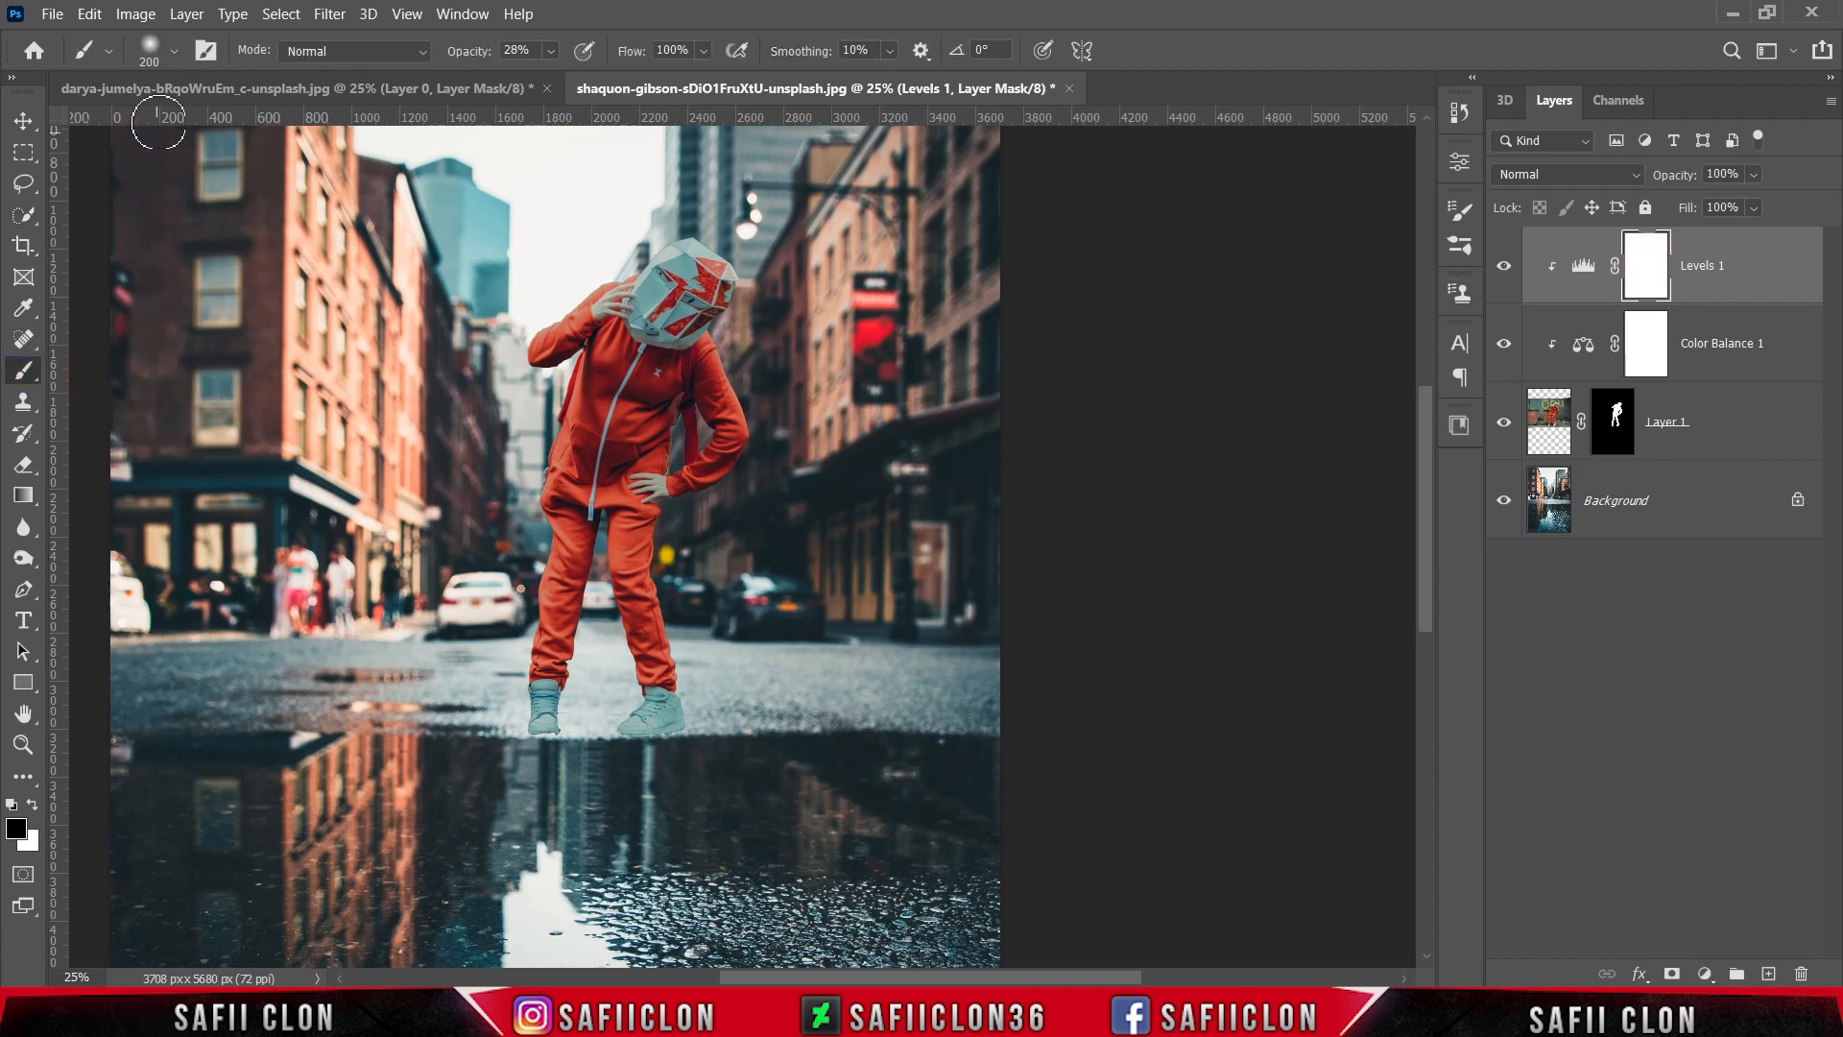
left_click(174, 51)
left_click(210, 380)
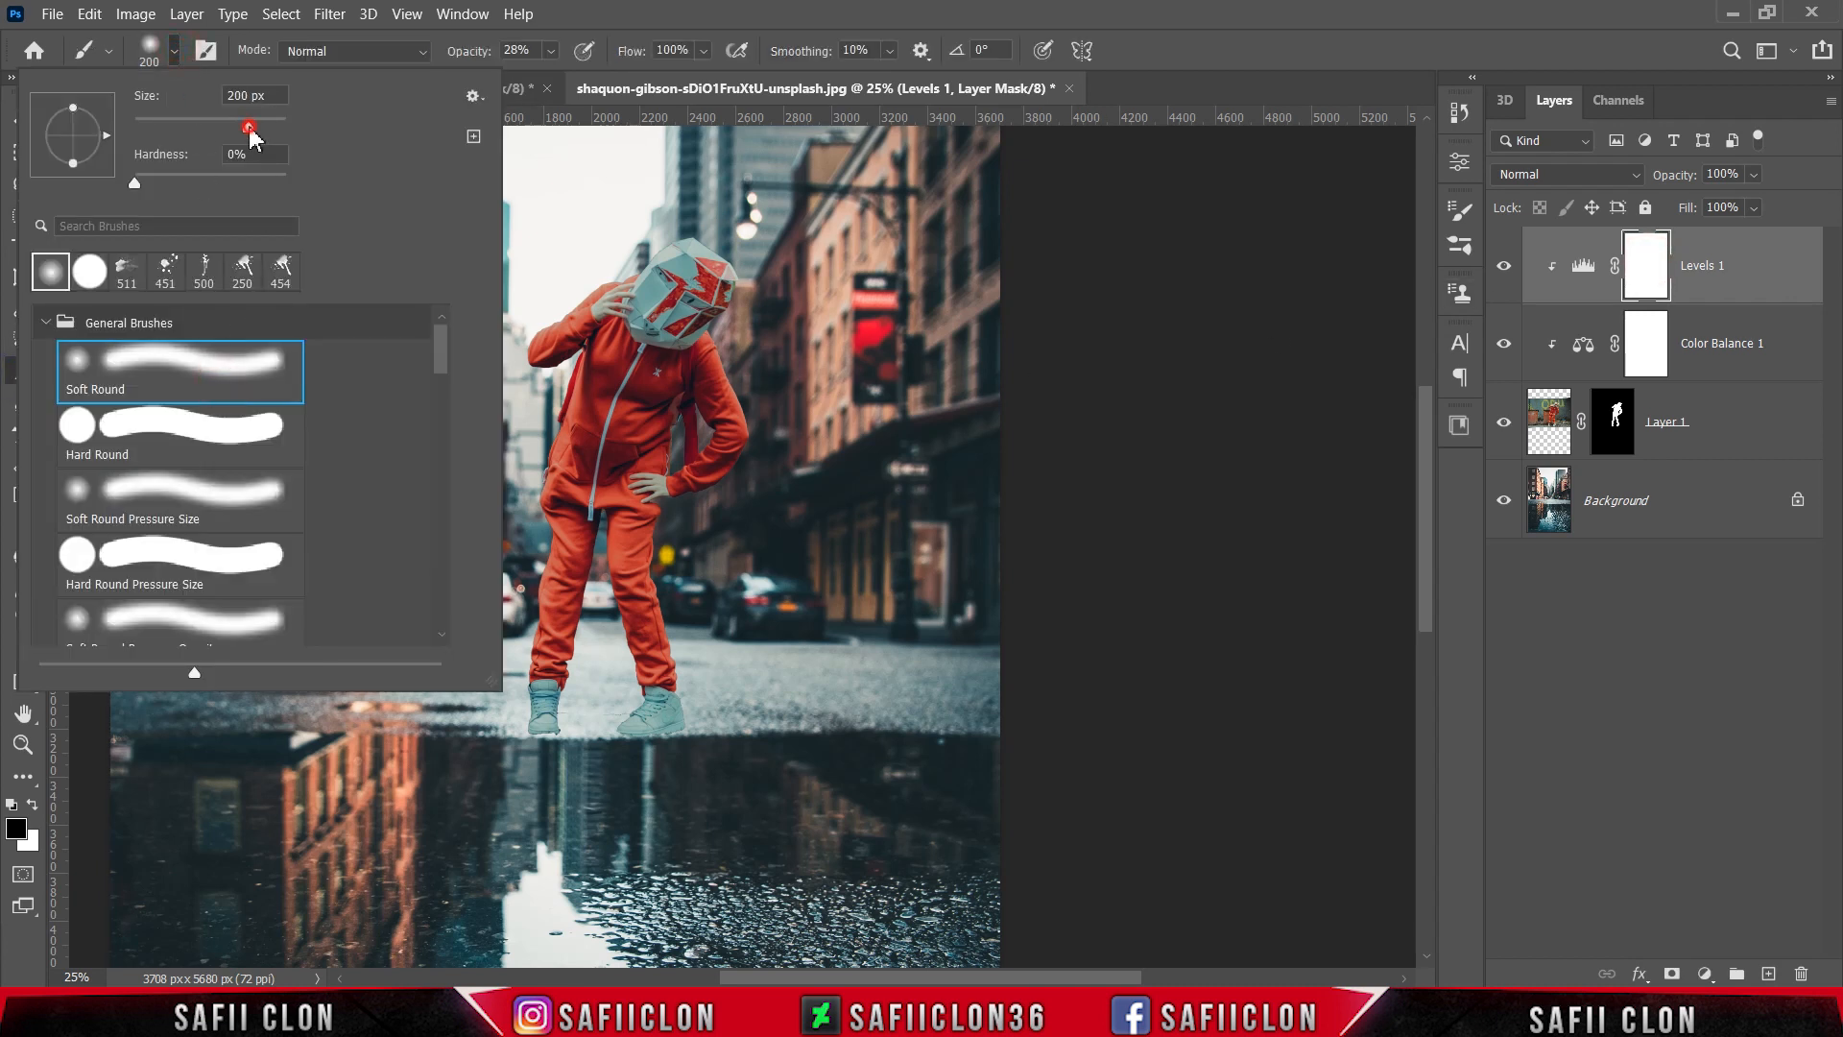
left_click_drag(249, 128, 259, 124)
key("Return")
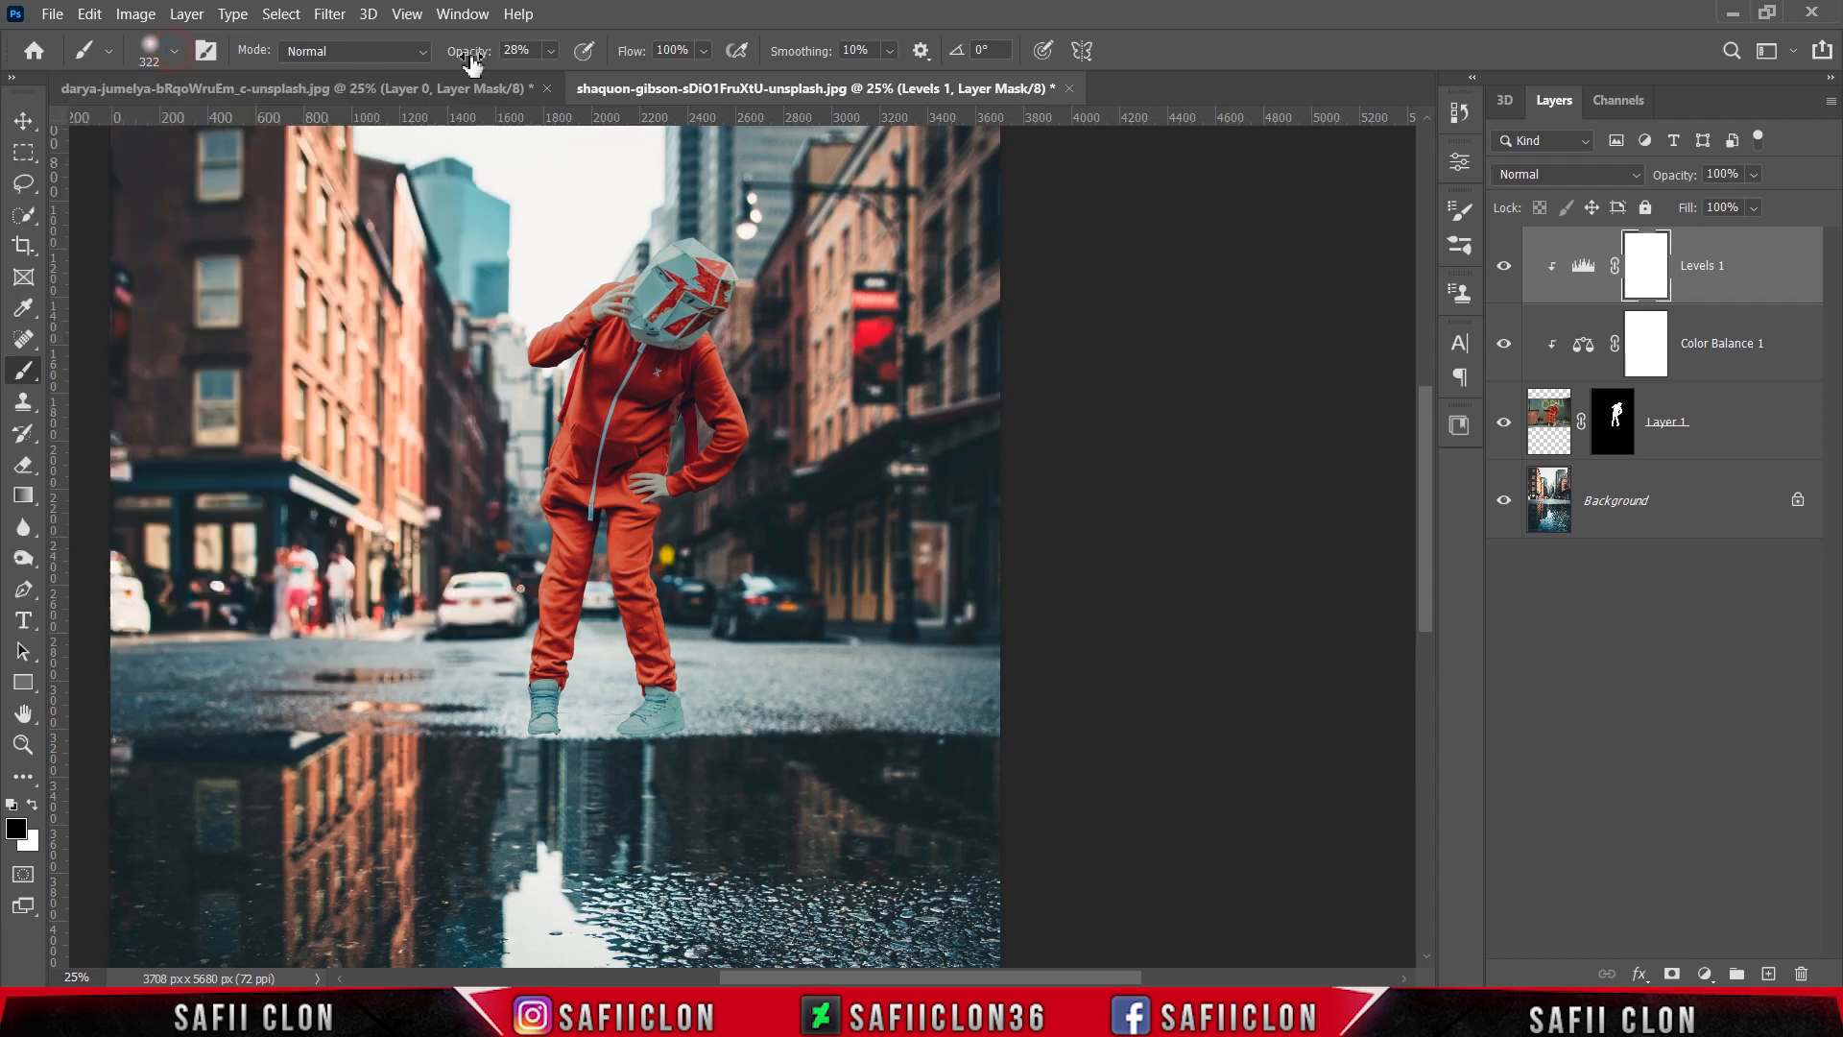
left_click(551, 50)
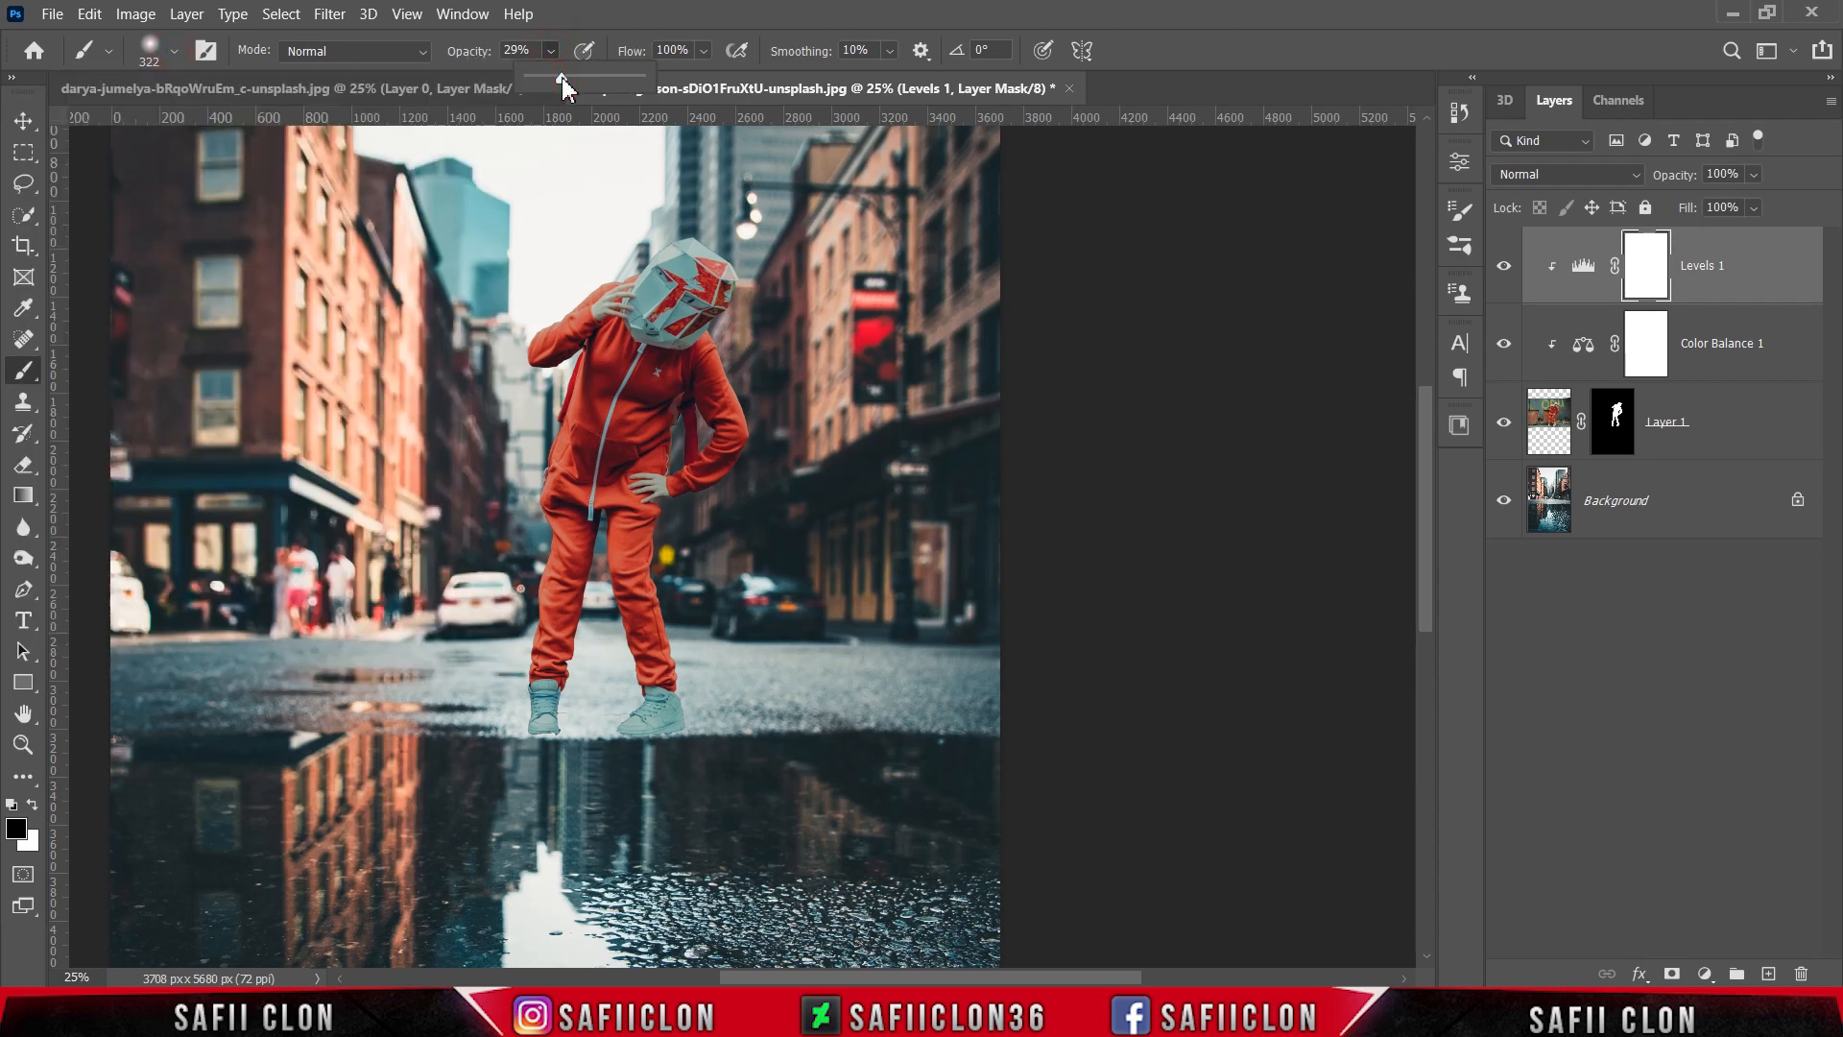
left_click_drag(562, 77, 556, 77)
key("Return")
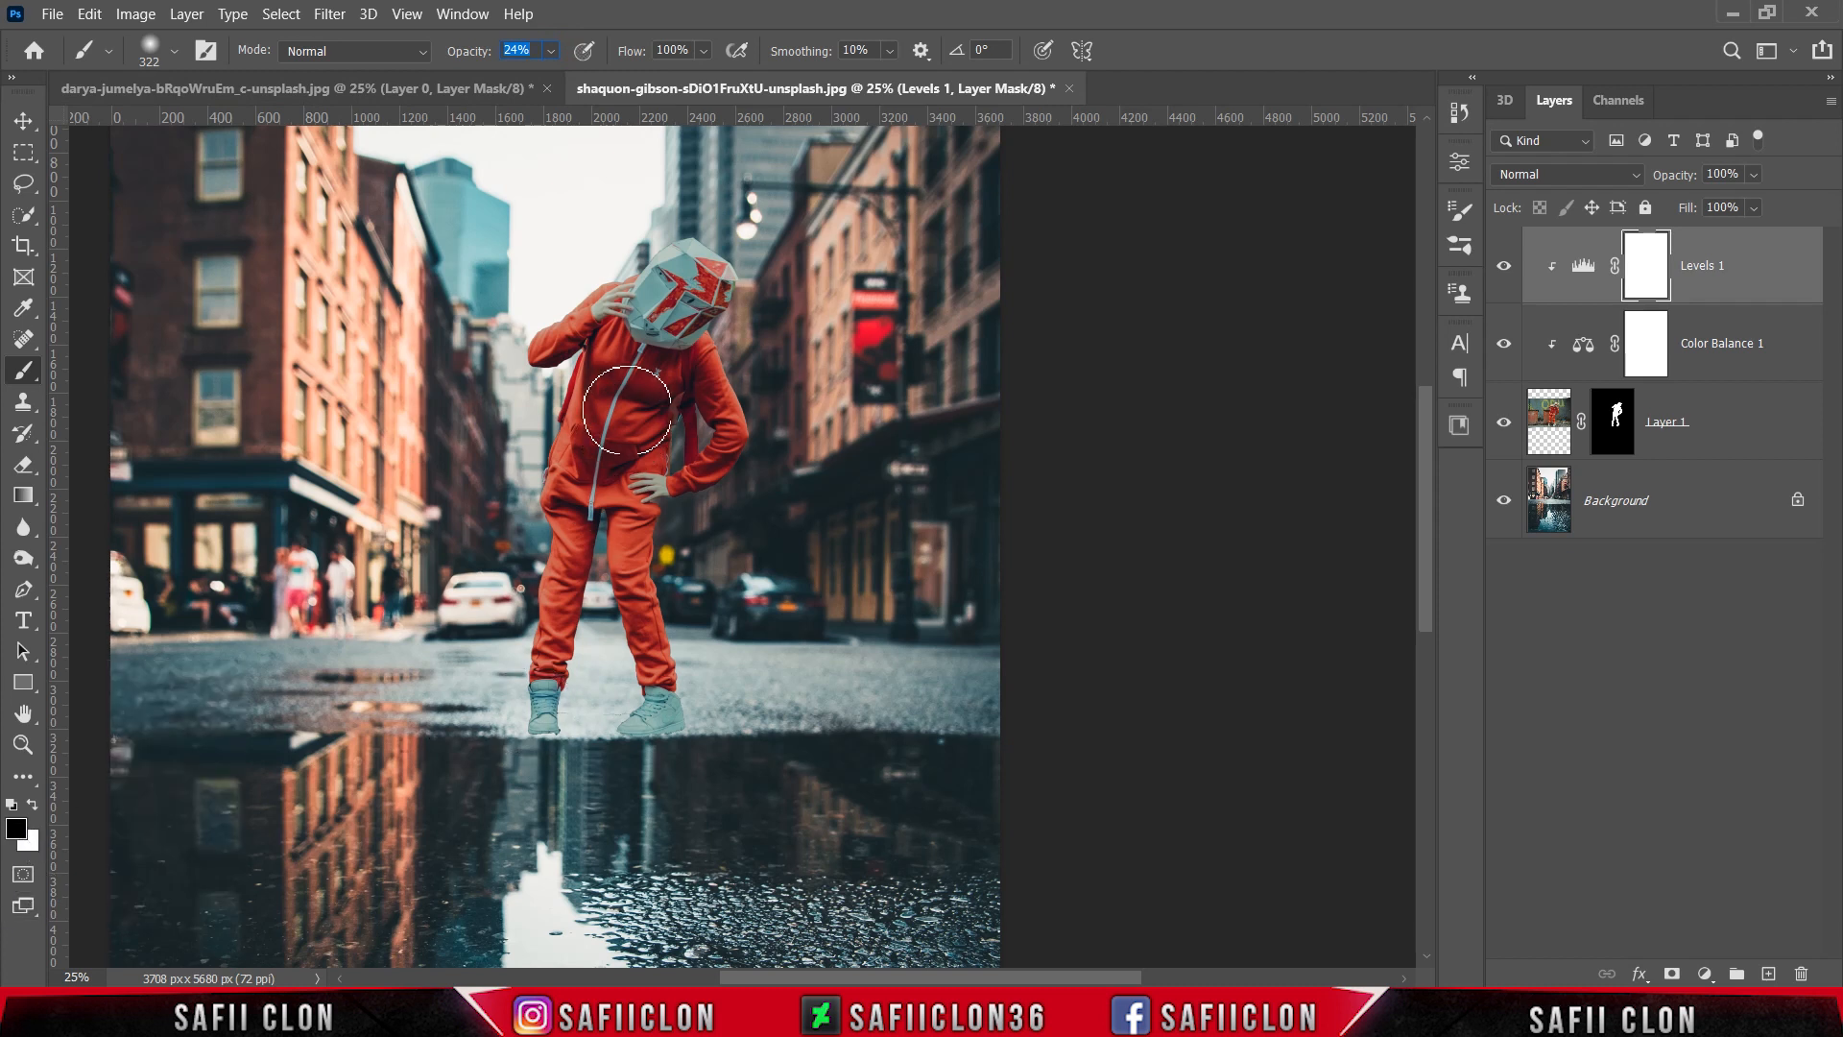
Paint black on the Levels mask along the figure's head, raised arm and adjacent side of the body, using 300 to 200 px brush sizes
key("bracketleft")
left_click(684, 218)
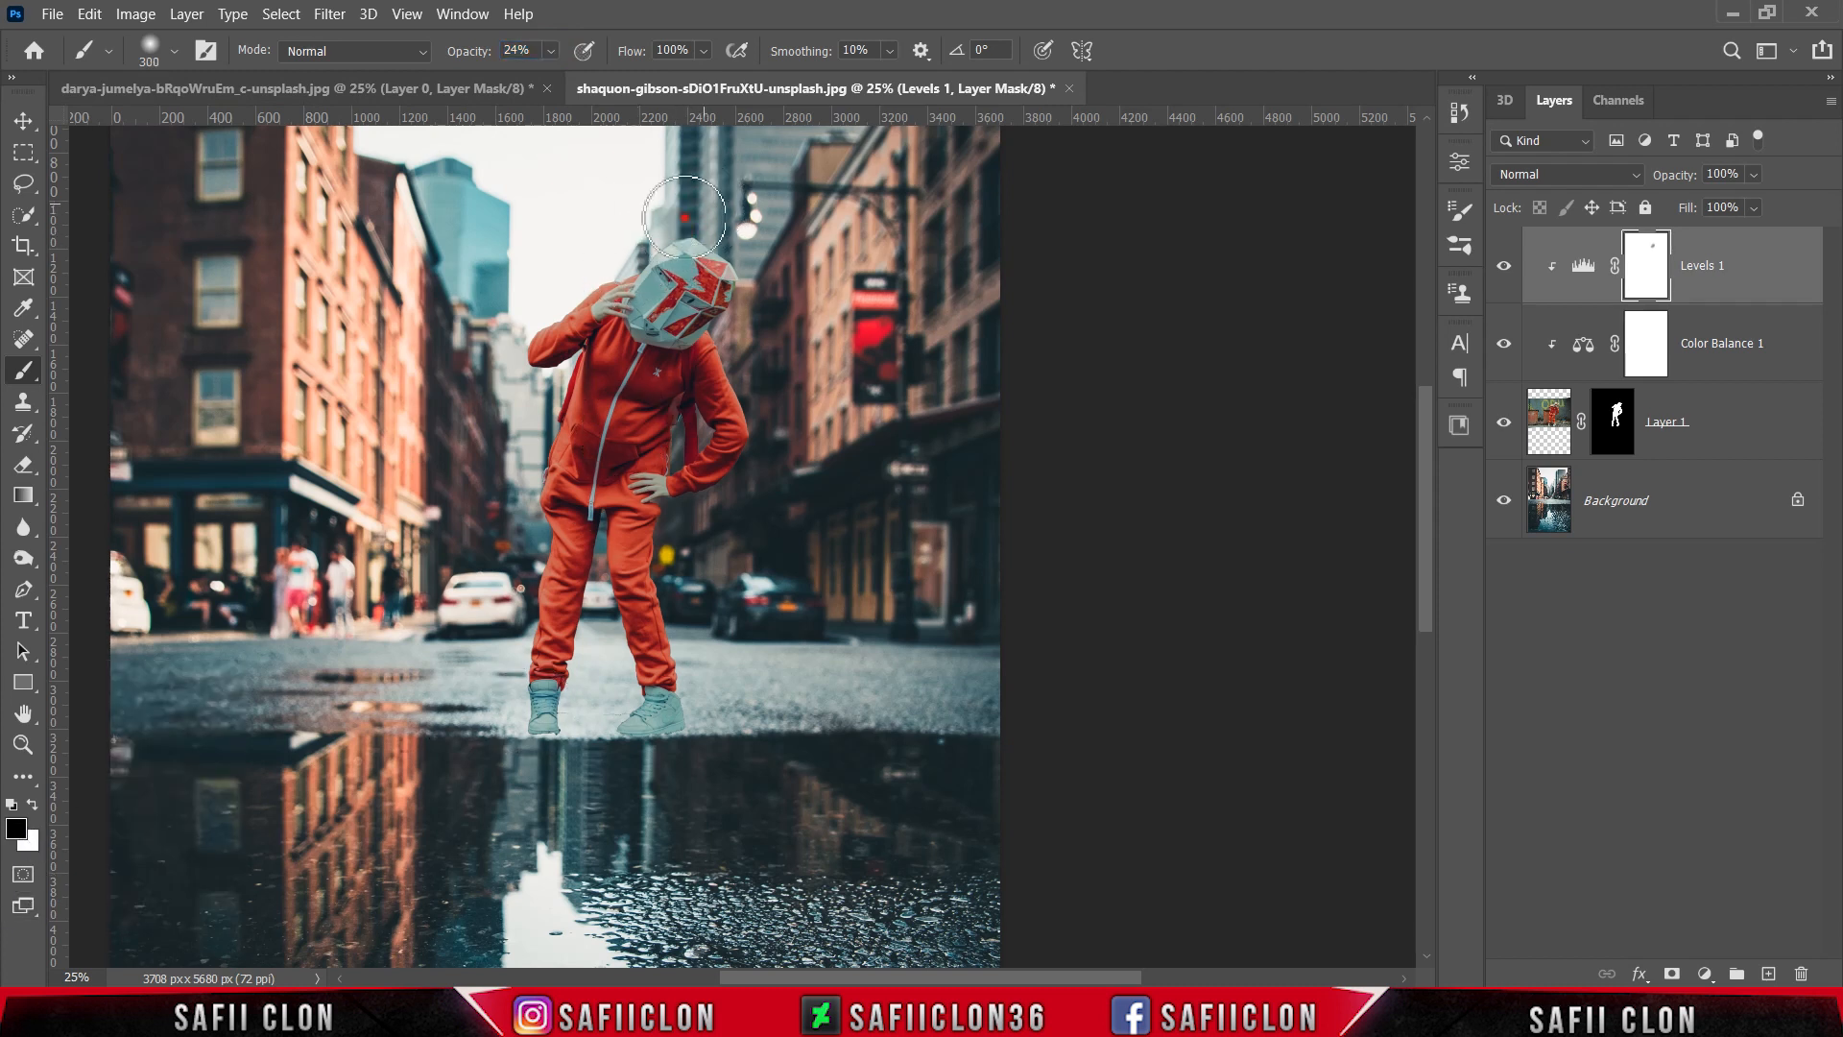
mouse_move(684, 218)
left_mouse_down()
mouse_move(520, 331)
mouse_move(573, 317)
left_mouse_up()
key("bracketleft")
key("bracketleft")
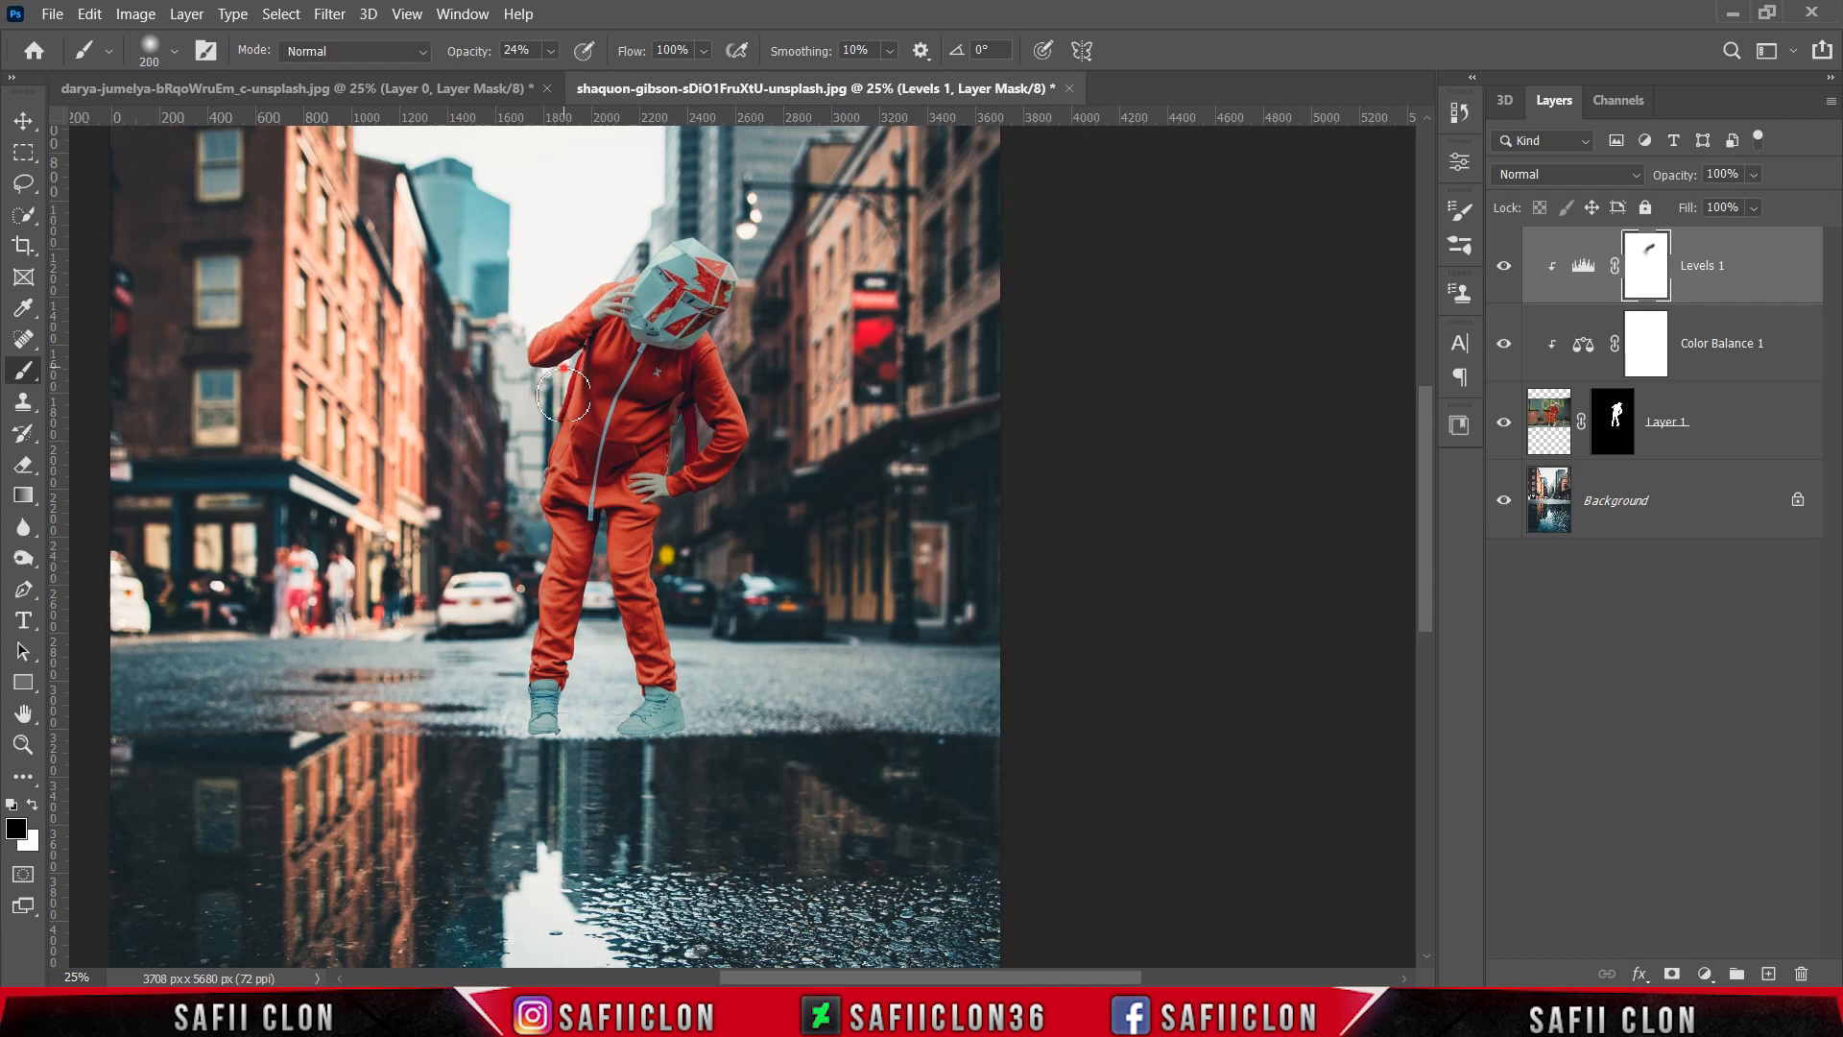
mouse_move(563, 394)
left_mouse_down()
mouse_move(533, 452)
mouse_move(549, 413)
mouse_move(534, 554)
left_mouse_up()
mouse_move(521, 635)
left_mouse_down()
mouse_move(489, 664)
mouse_move(478, 614)
left_mouse_up()
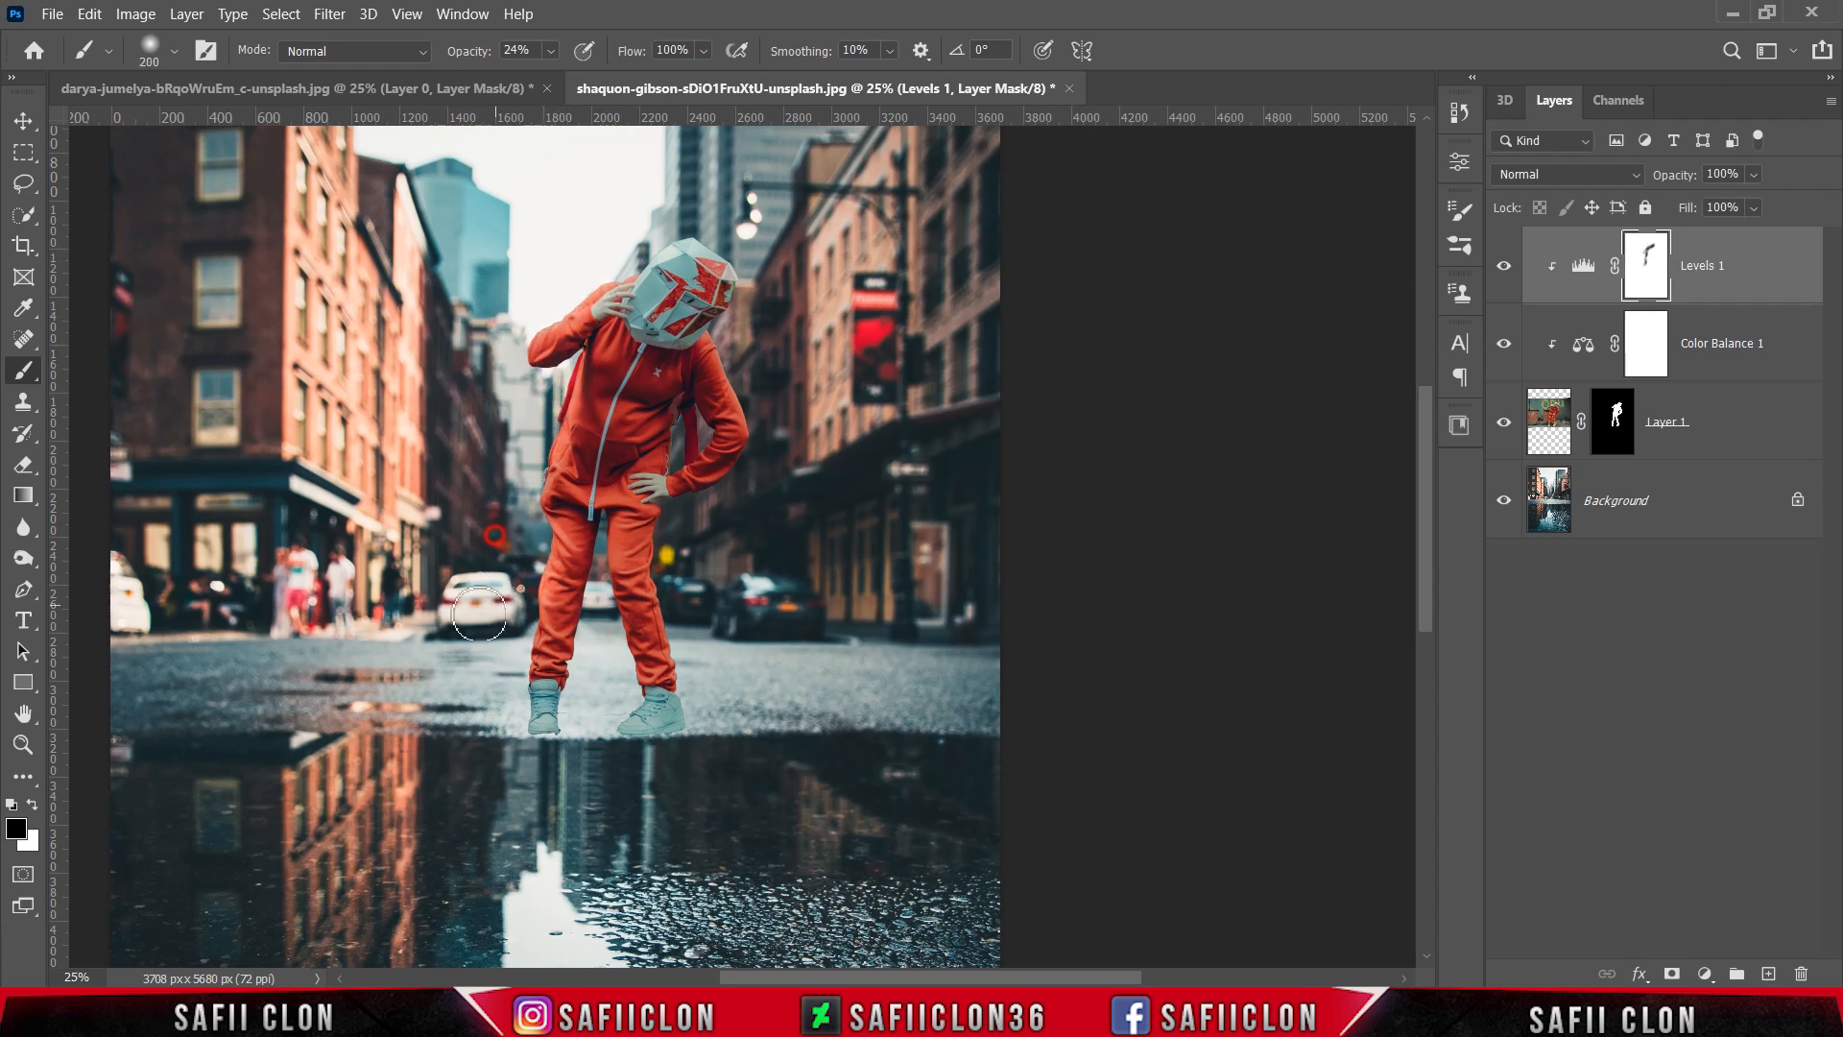
left_click_drag(668, 218, 733, 263)
mouse_move(661, 236)
left_mouse_down()
mouse_move(721, 238)
mouse_move(581, 279)
mouse_move(507, 334)
left_mouse_up()
left_click_drag(575, 278, 505, 323)
Paint black on the Levels mask over both shoes with a 125 px soft brush
key("bracketleft")
key("bracketleft")
key("bracketleft")
key("bracketleft")
key("bracketleft")
key("bracketleft")
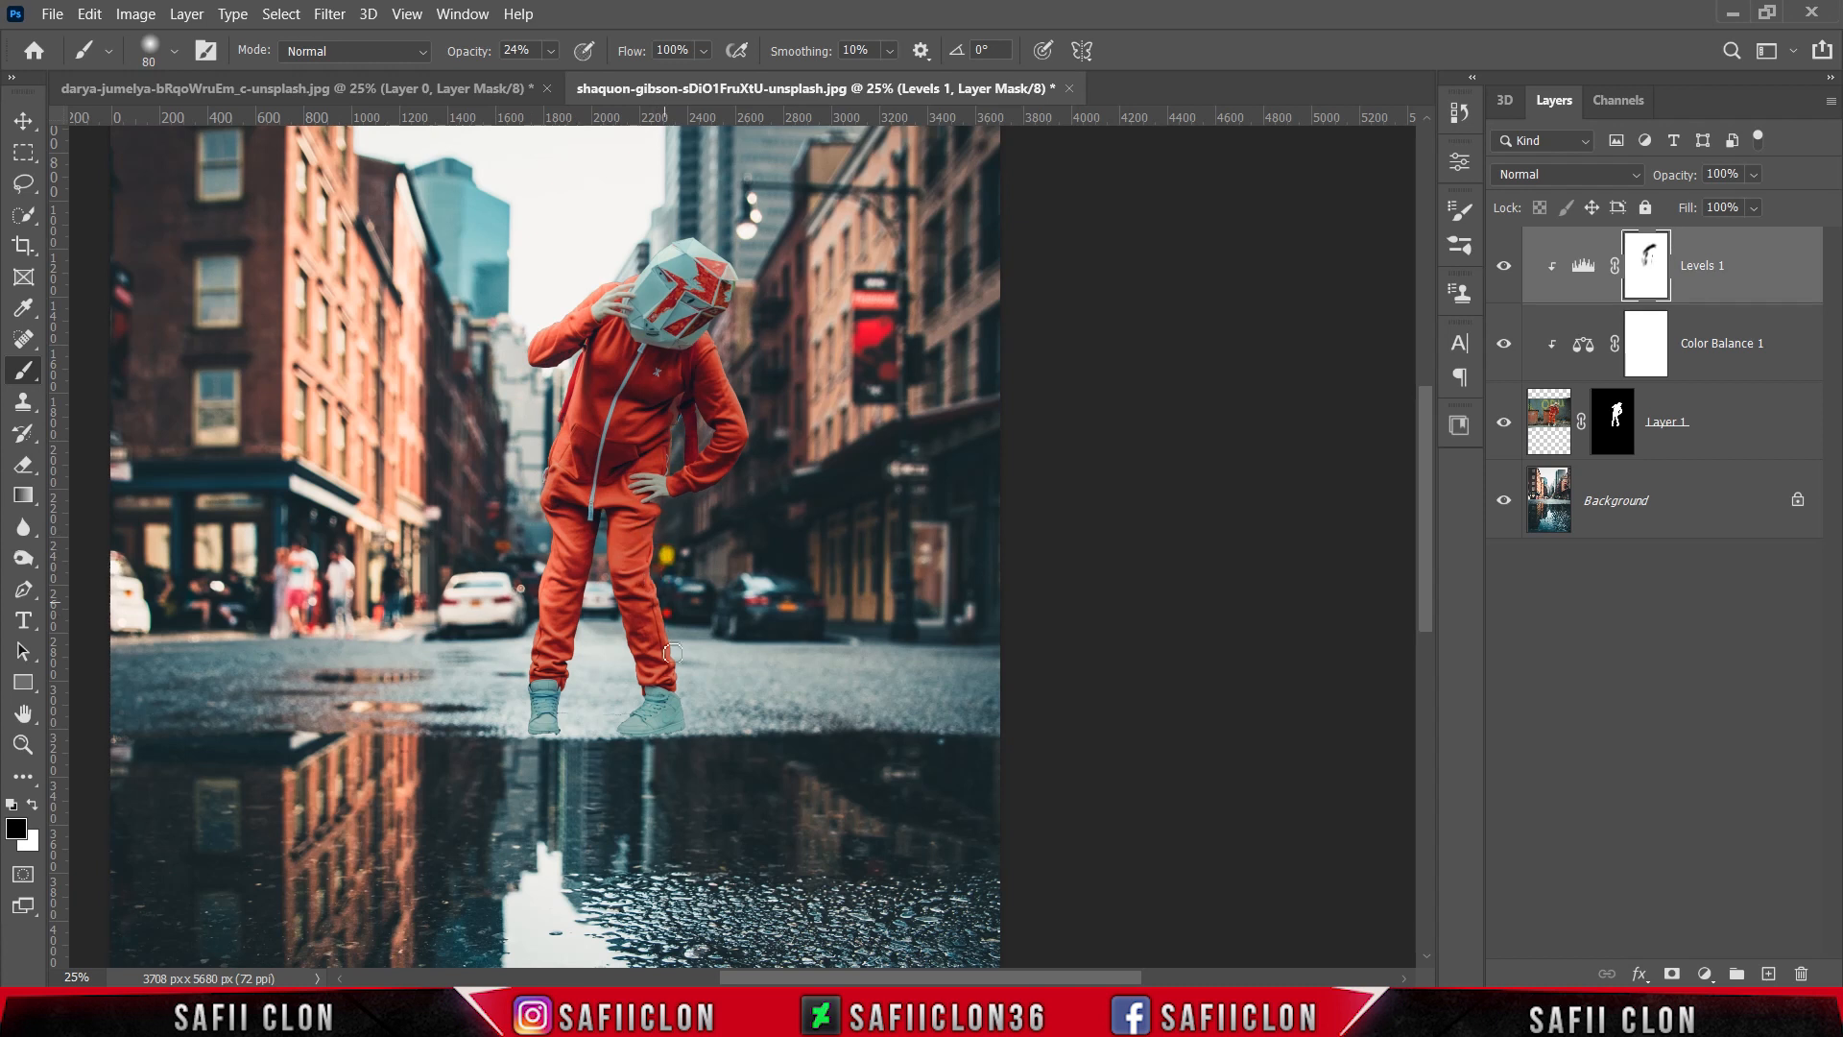
key("bracketright")
key("bracketright")
key("bracketright")
left_click_drag(656, 726, 688, 698)
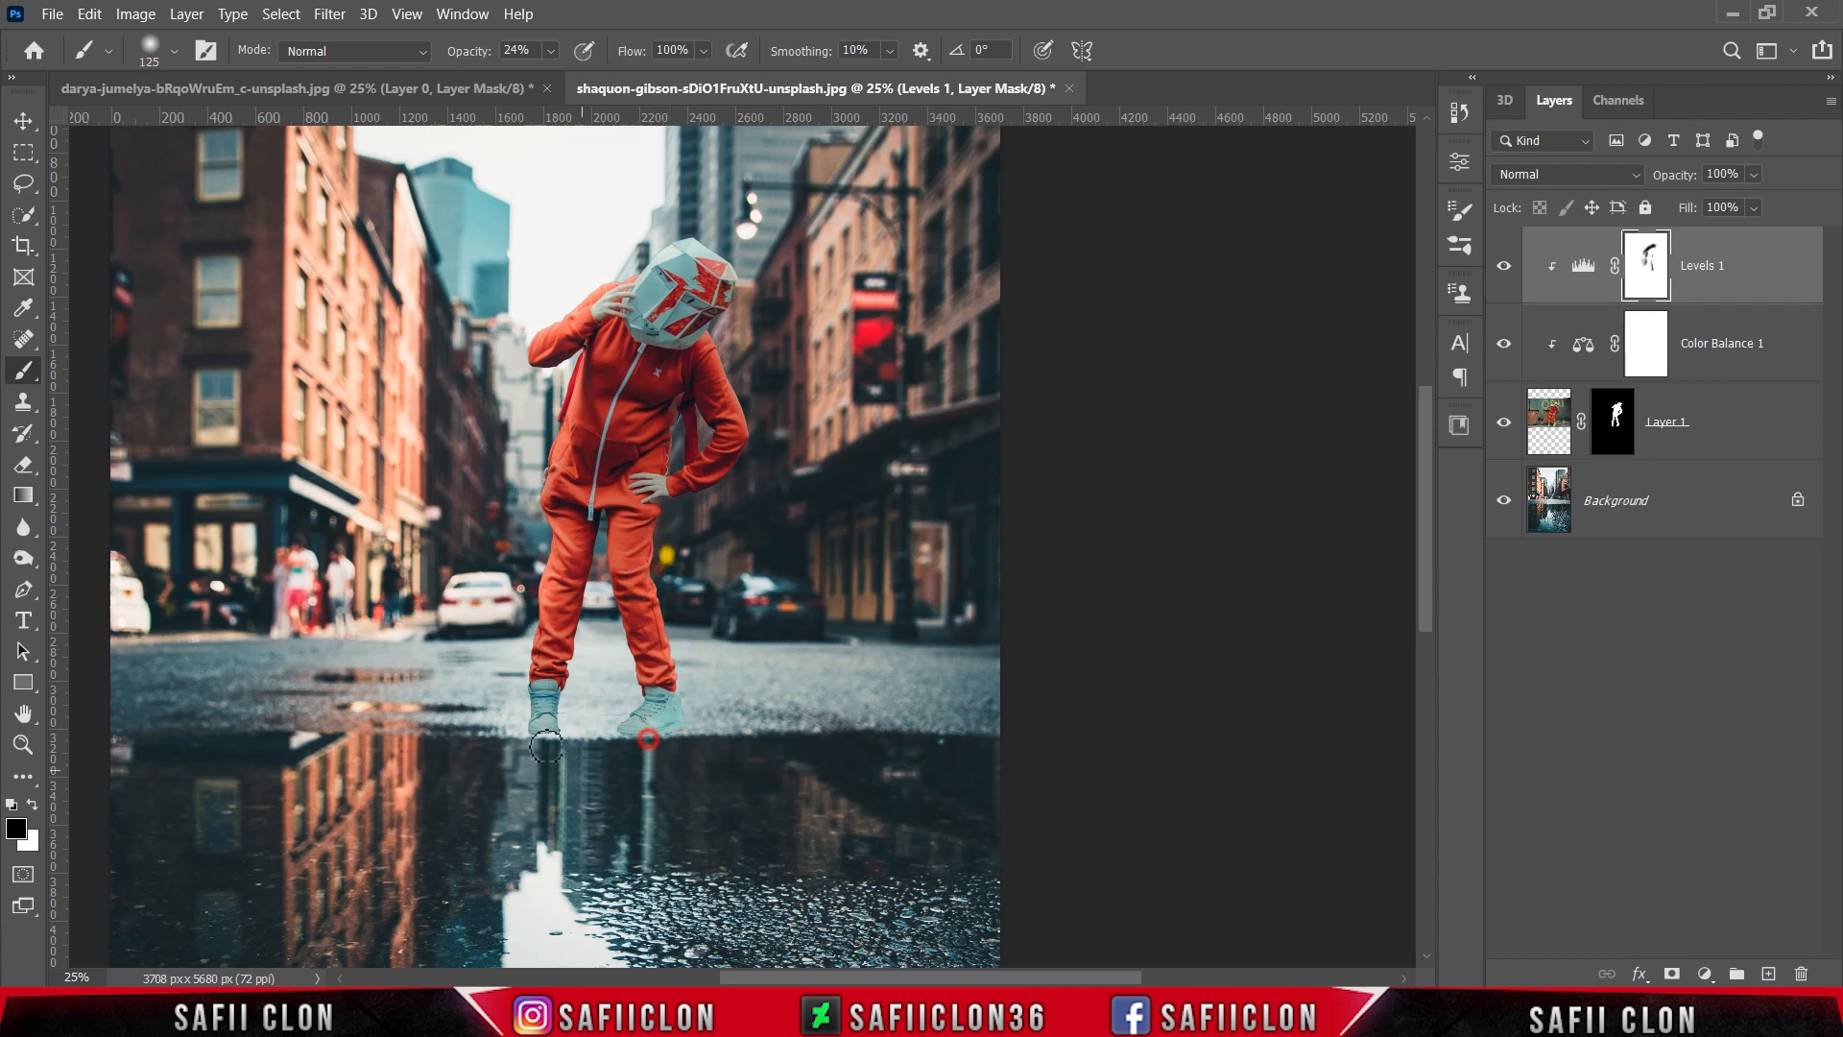
left_click_drag(545, 745, 526, 722)
Paint black on the Levels mask at the trouser cuff, inner leg and raised arm with 100 to 175 px brushes, and compare before and after
key("bracketleft")
key("bracketleft")
left_click_drag(542, 675, 531, 679)
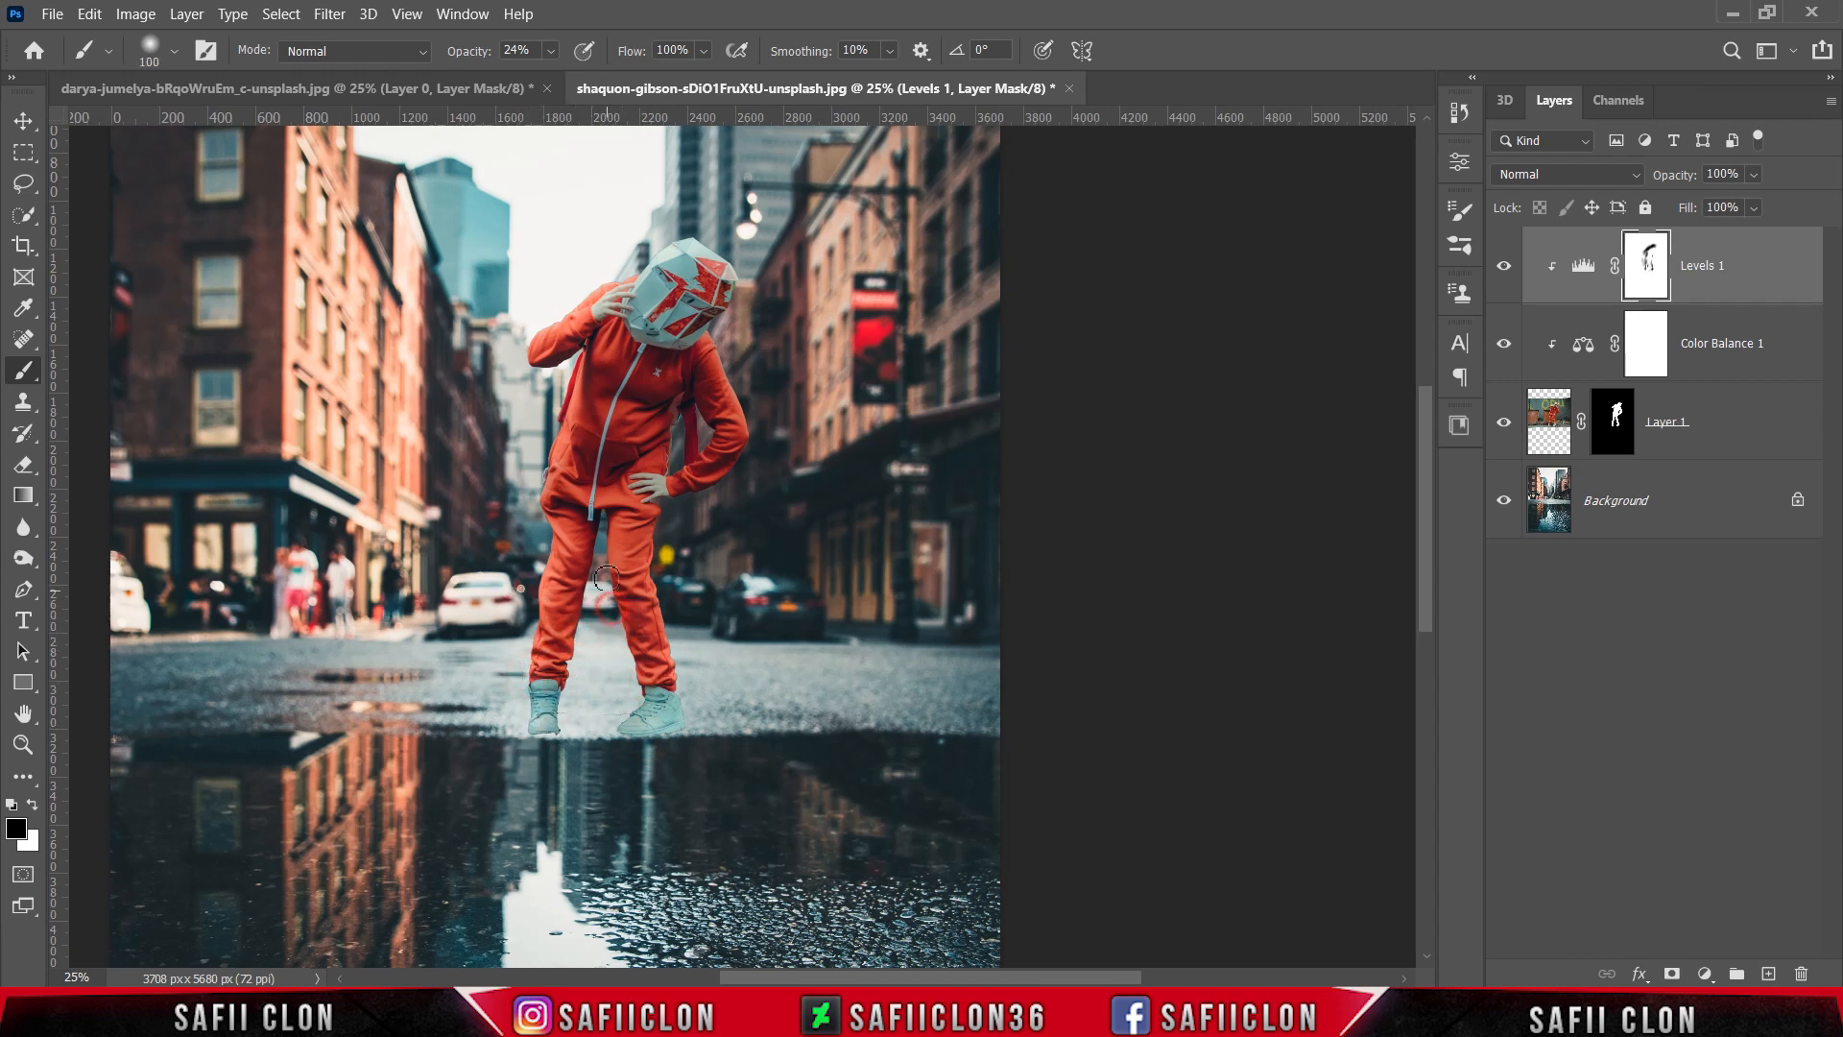
left_click_drag(614, 576, 595, 554)
key("bracketleft")
key("bracketright")
key("bracketright")
key("bracketright")
left_click_drag(560, 306, 526, 365)
left_click(1504, 266)
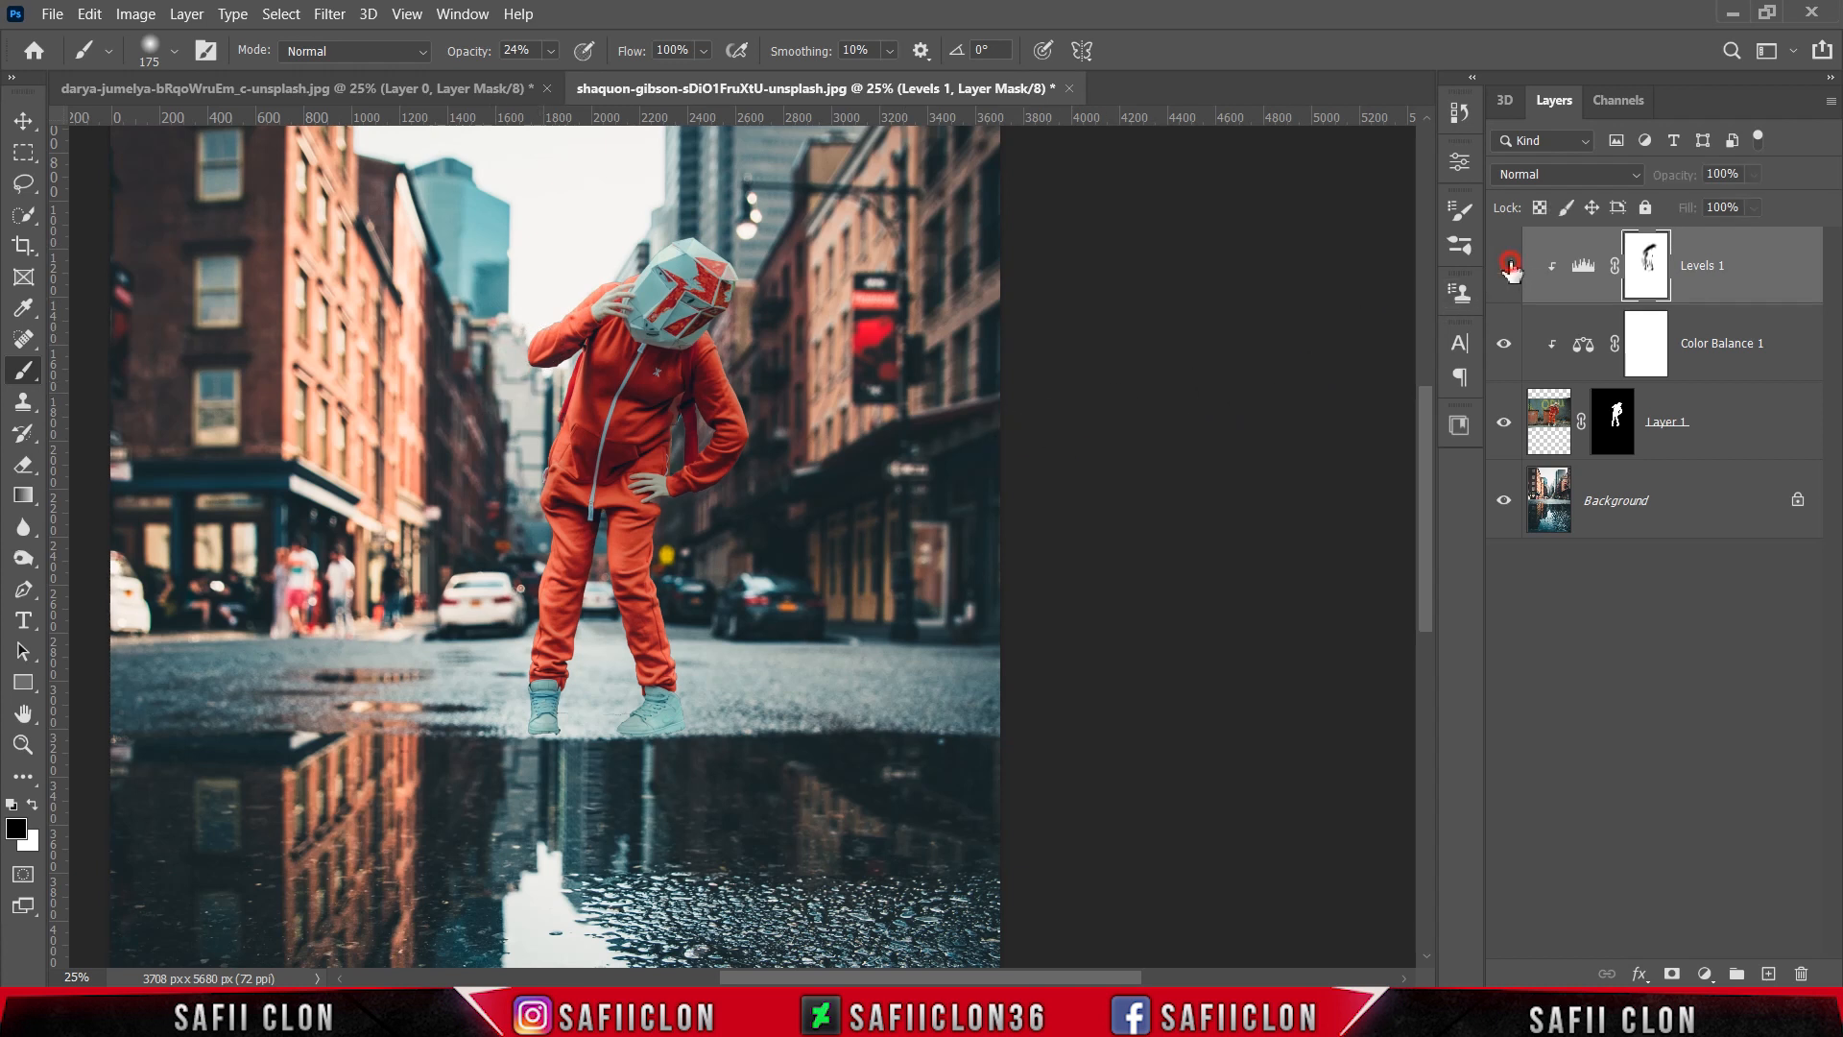
left_click(1504, 267)
left_click(1504, 267)
left_click(1504, 267)
Add a Curves adjustment layer above Levels and clip it to the figure layer
left_click(1705, 973)
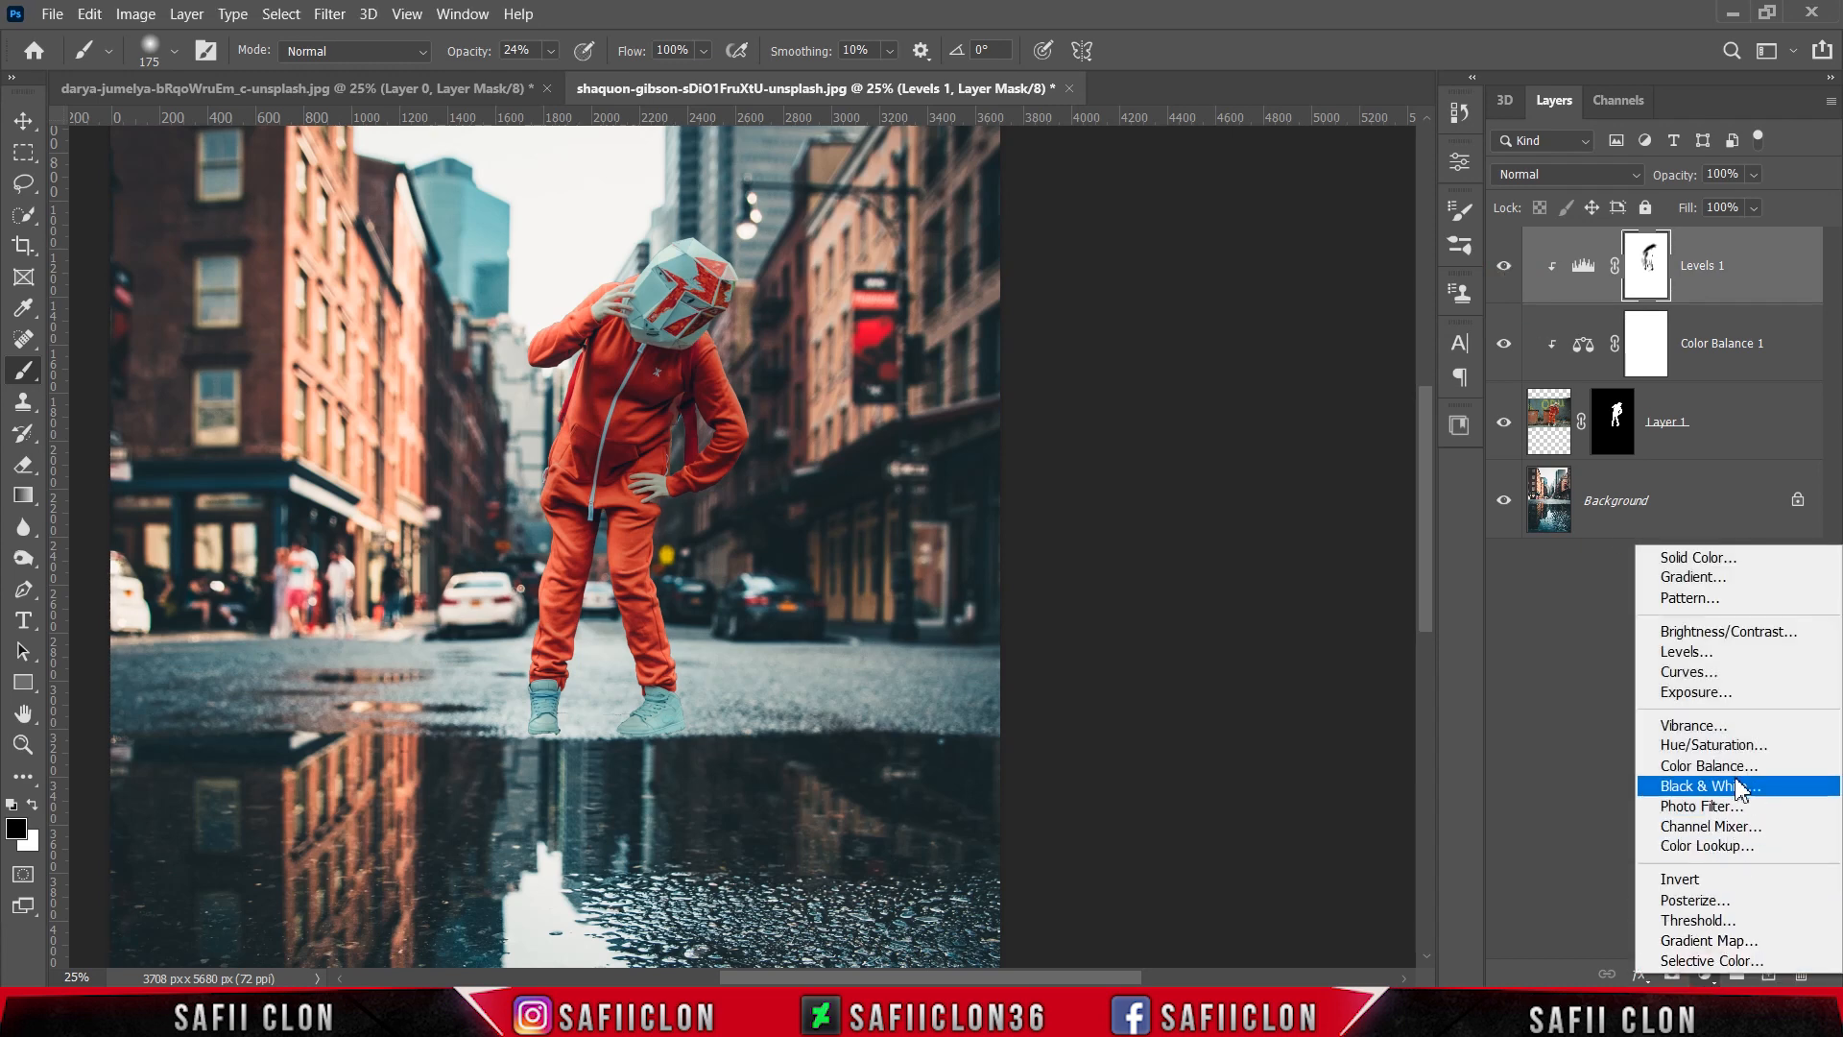
left_click(1689, 672)
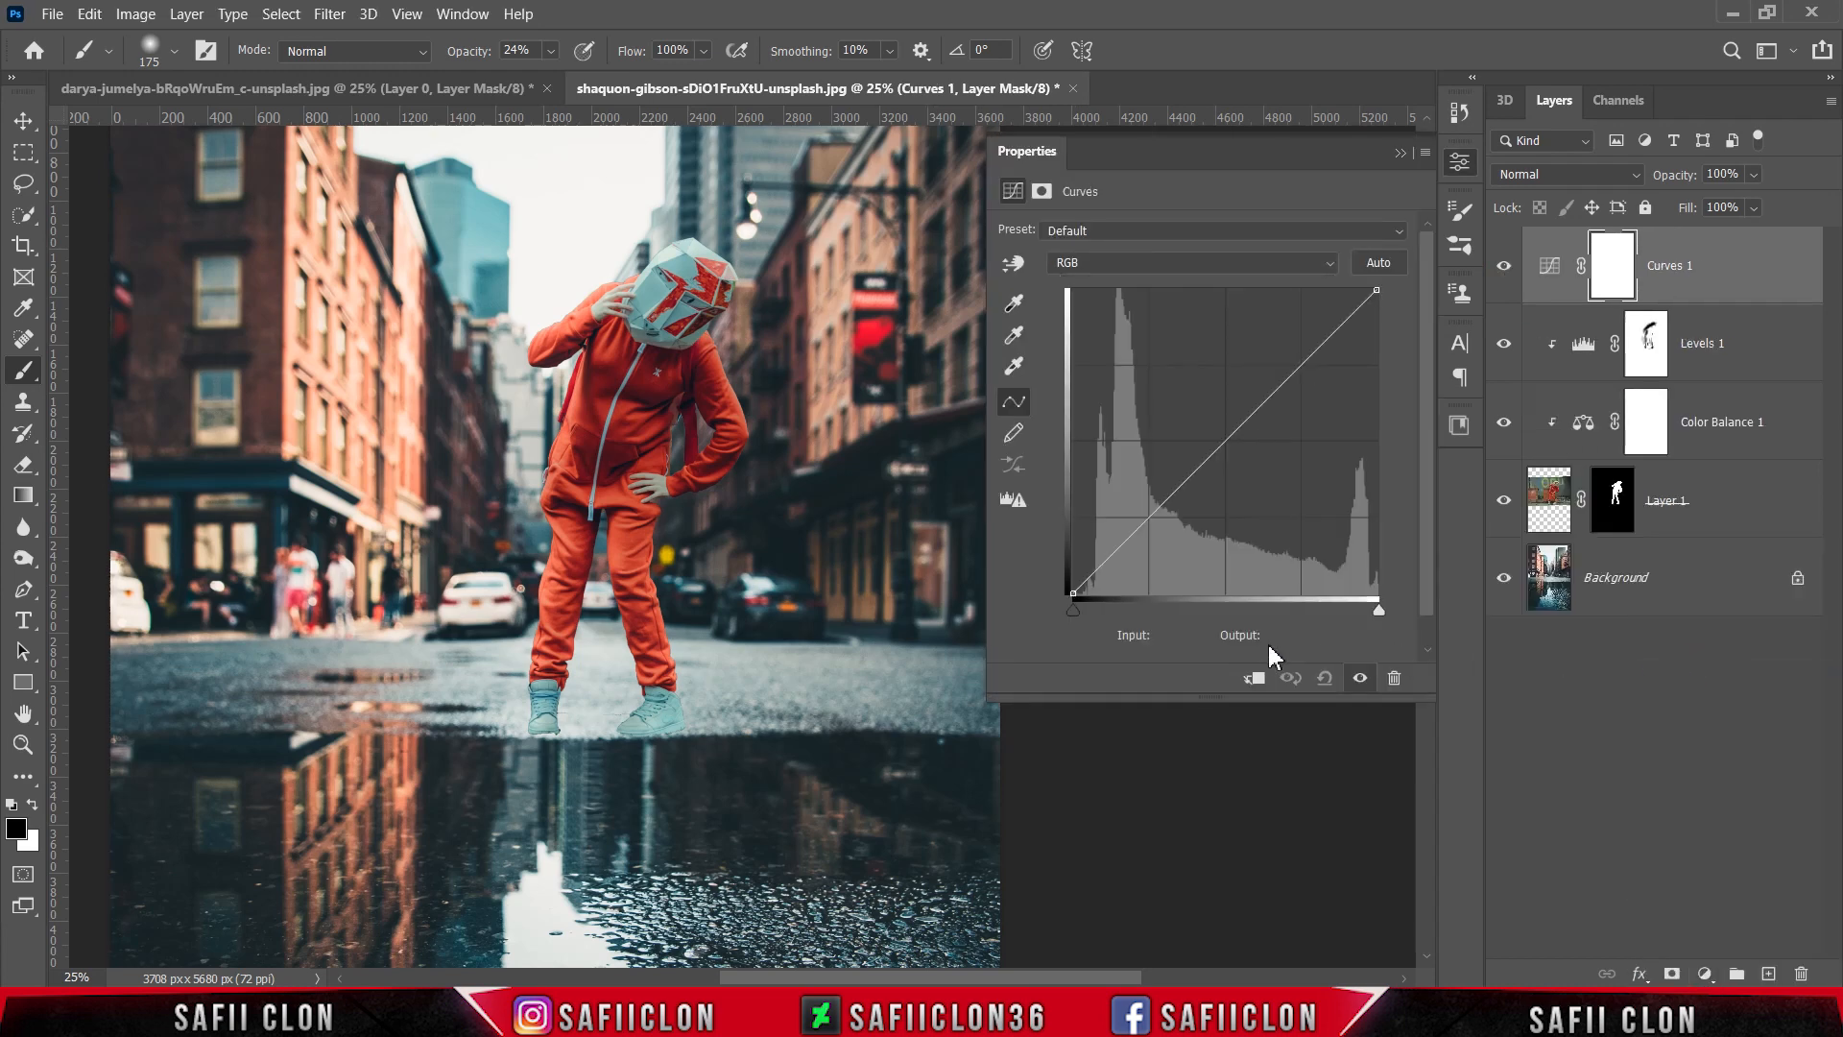
left_click(1256, 679)
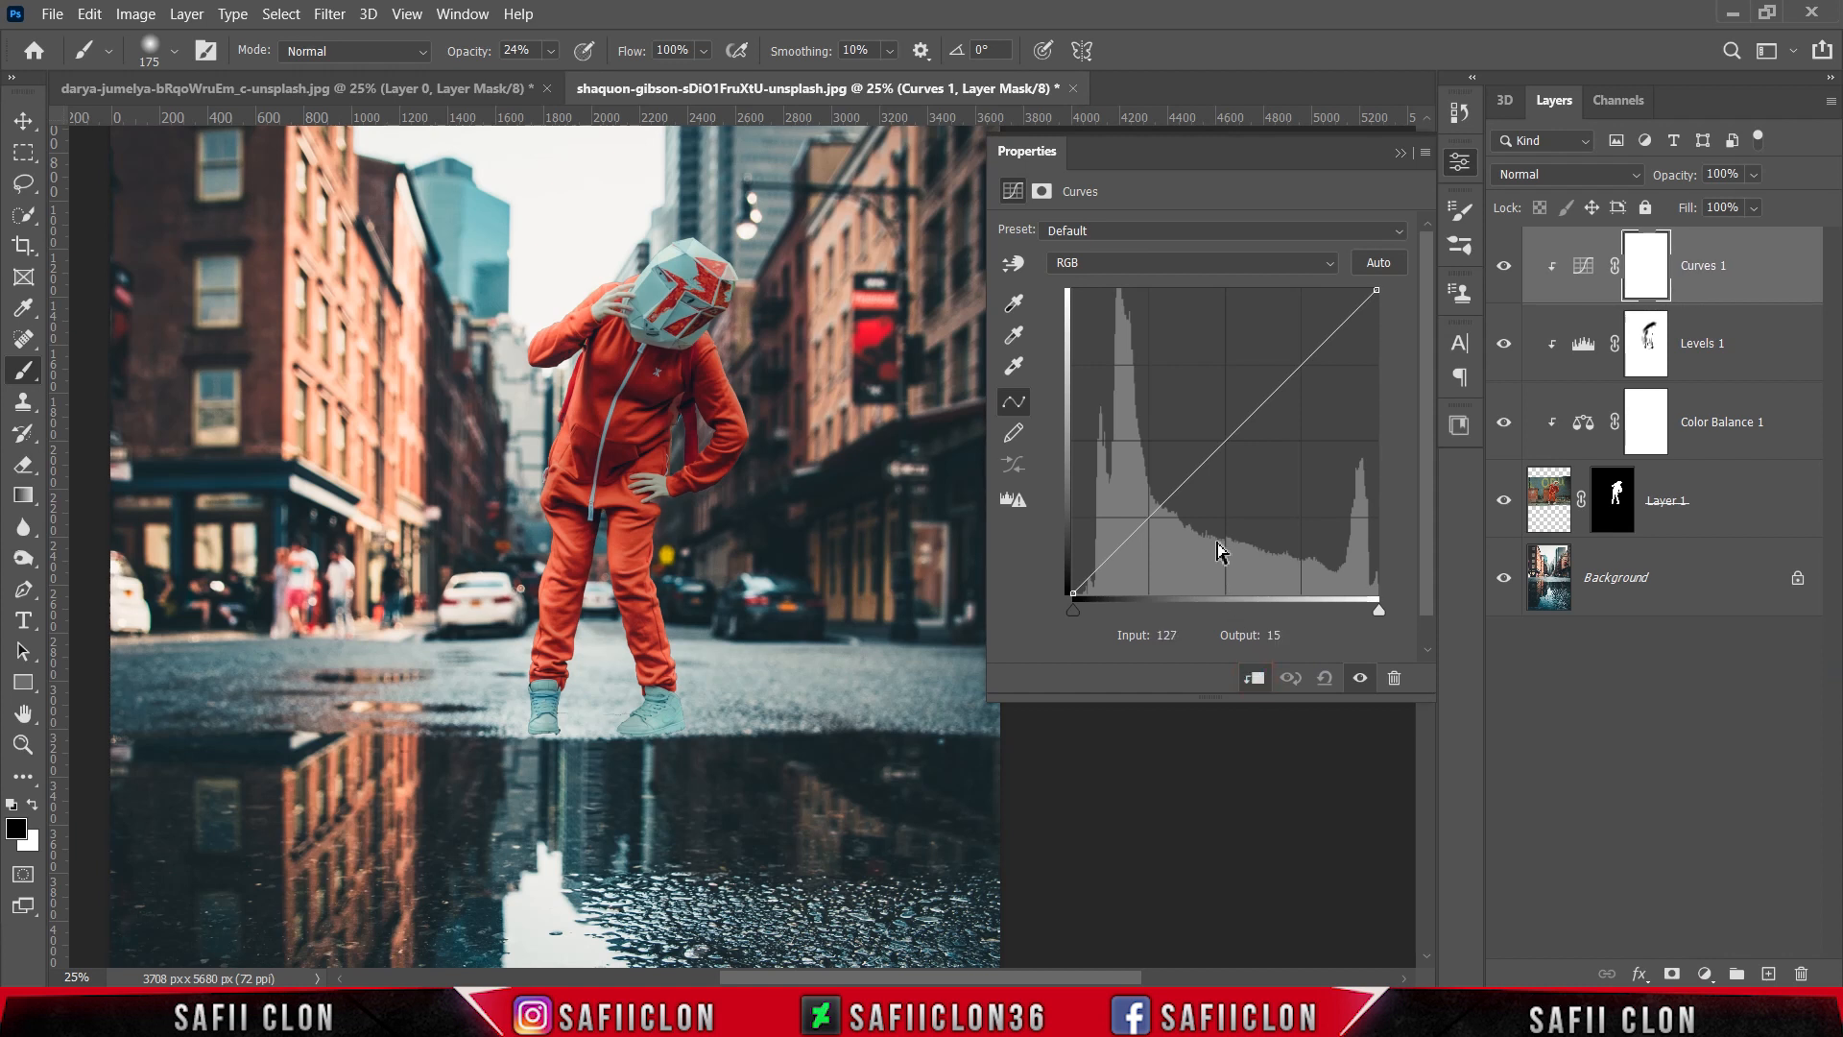
Anchor the RGB curve at input 46, output 47, lift its black point to output 20, and compare before and after
left_click(1129, 537)
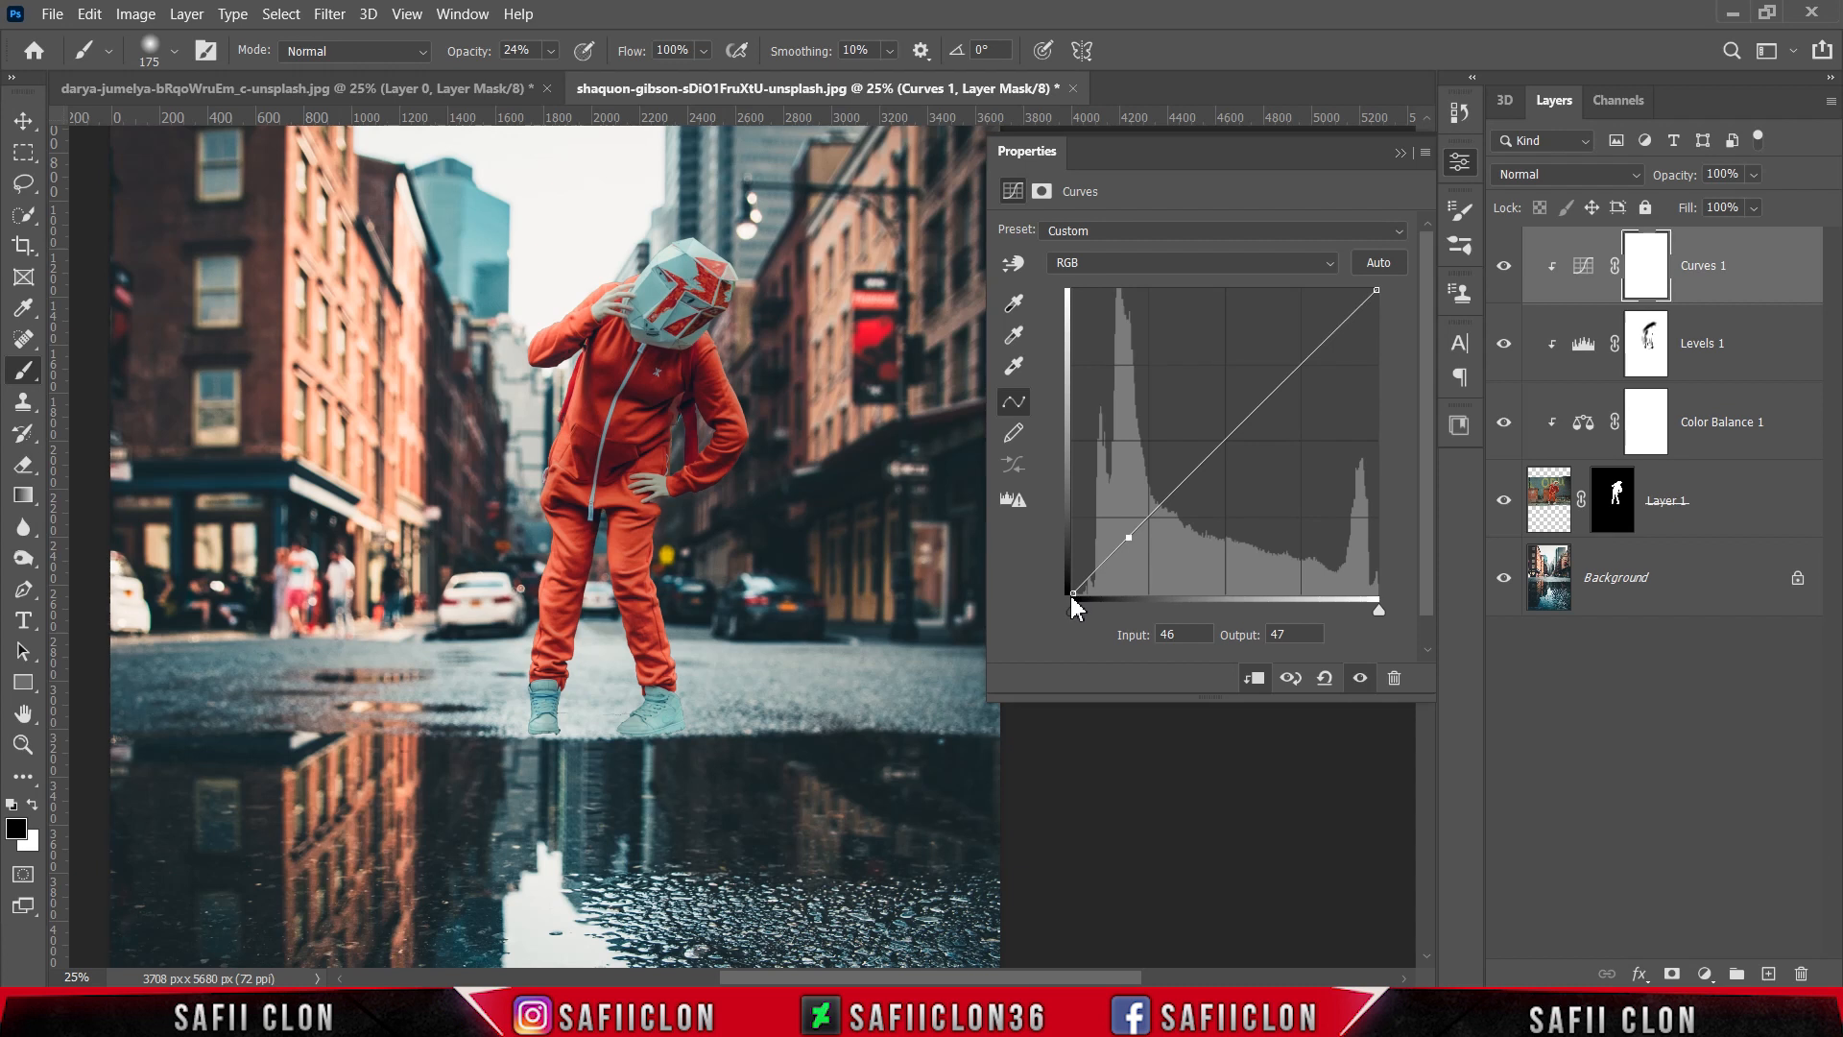
left_click_drag(1069, 589, 1058, 570)
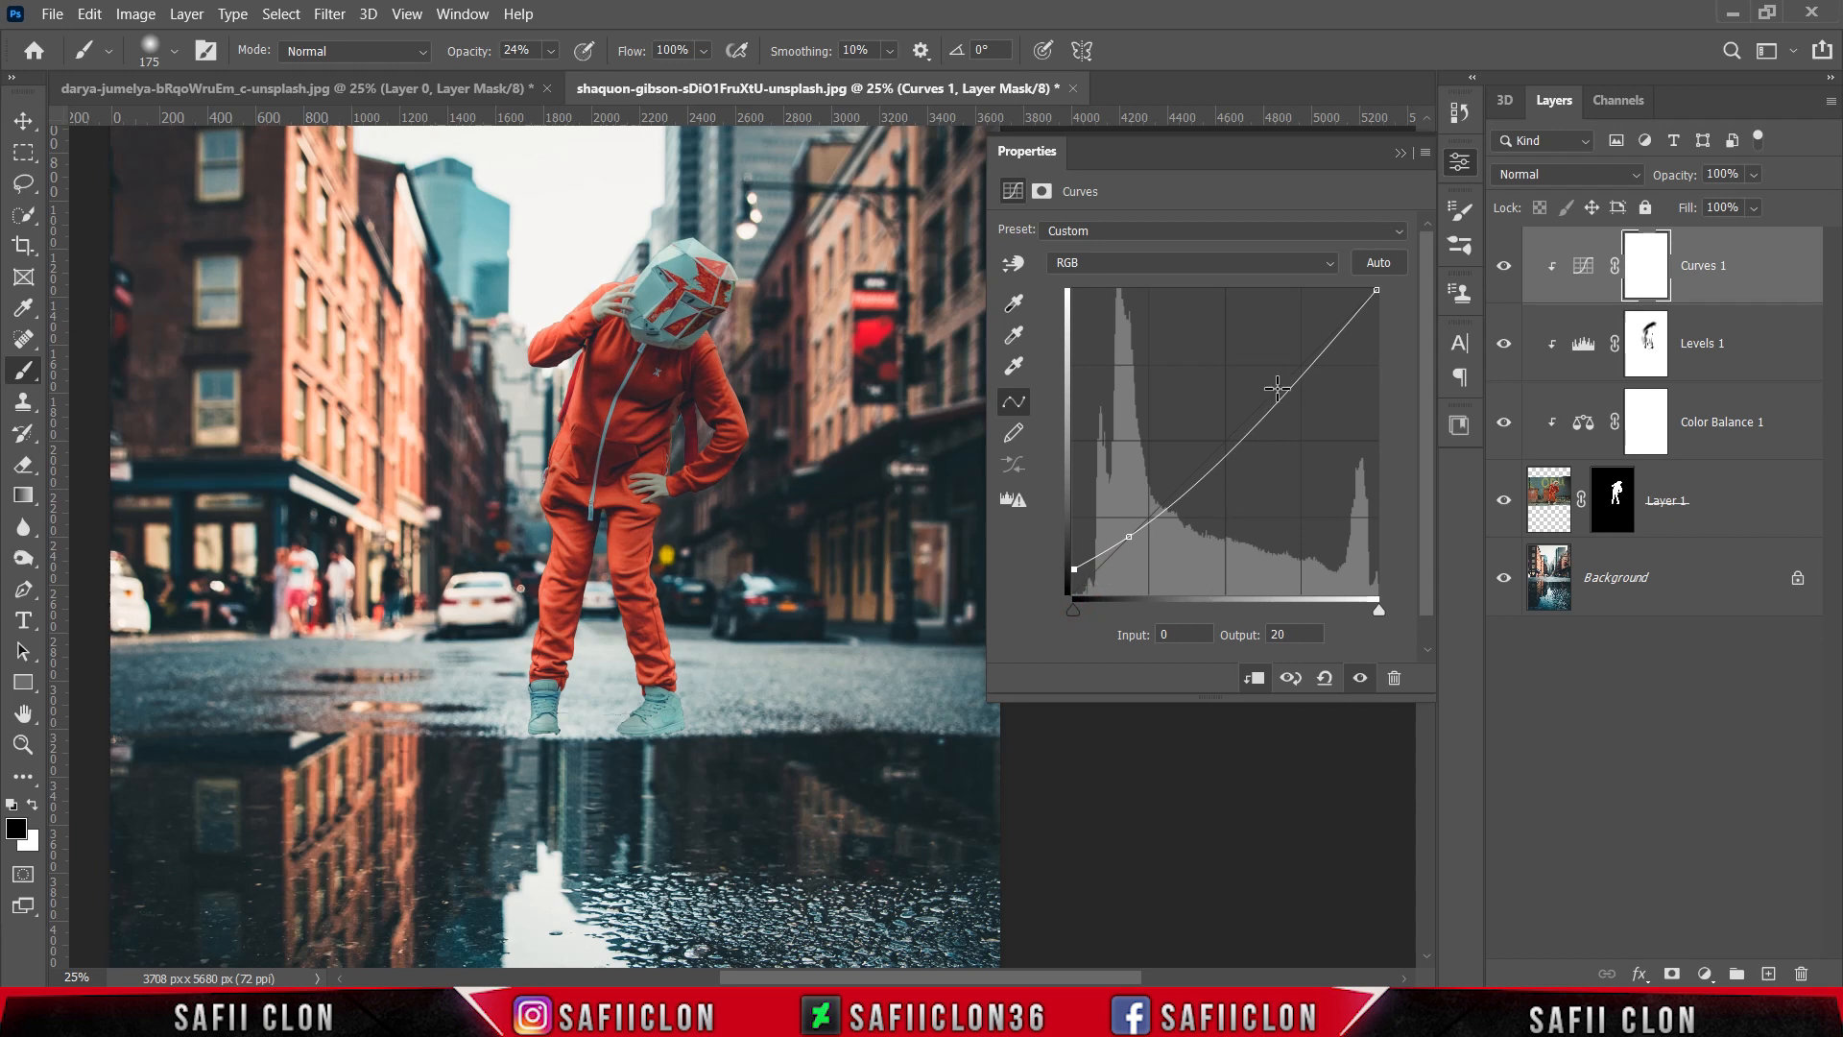
left_click(1398, 155)
left_click(1504, 266)
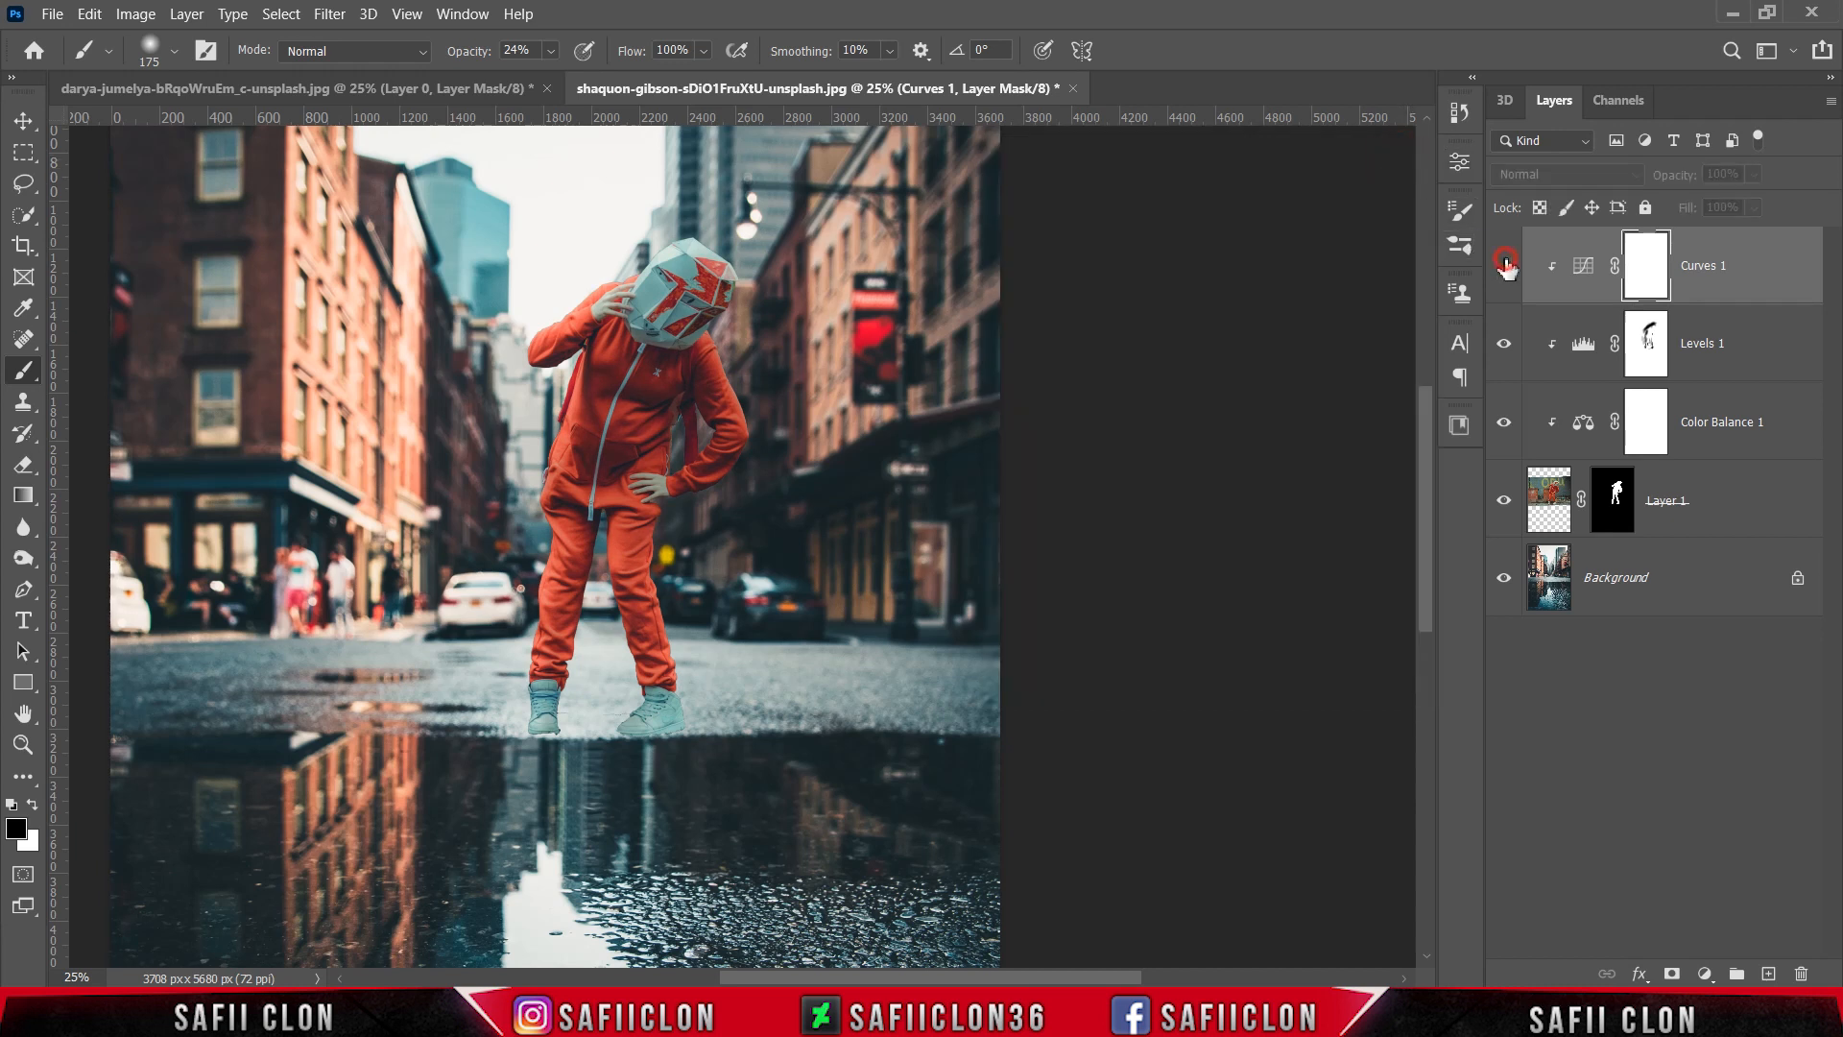
left_click(1504, 266)
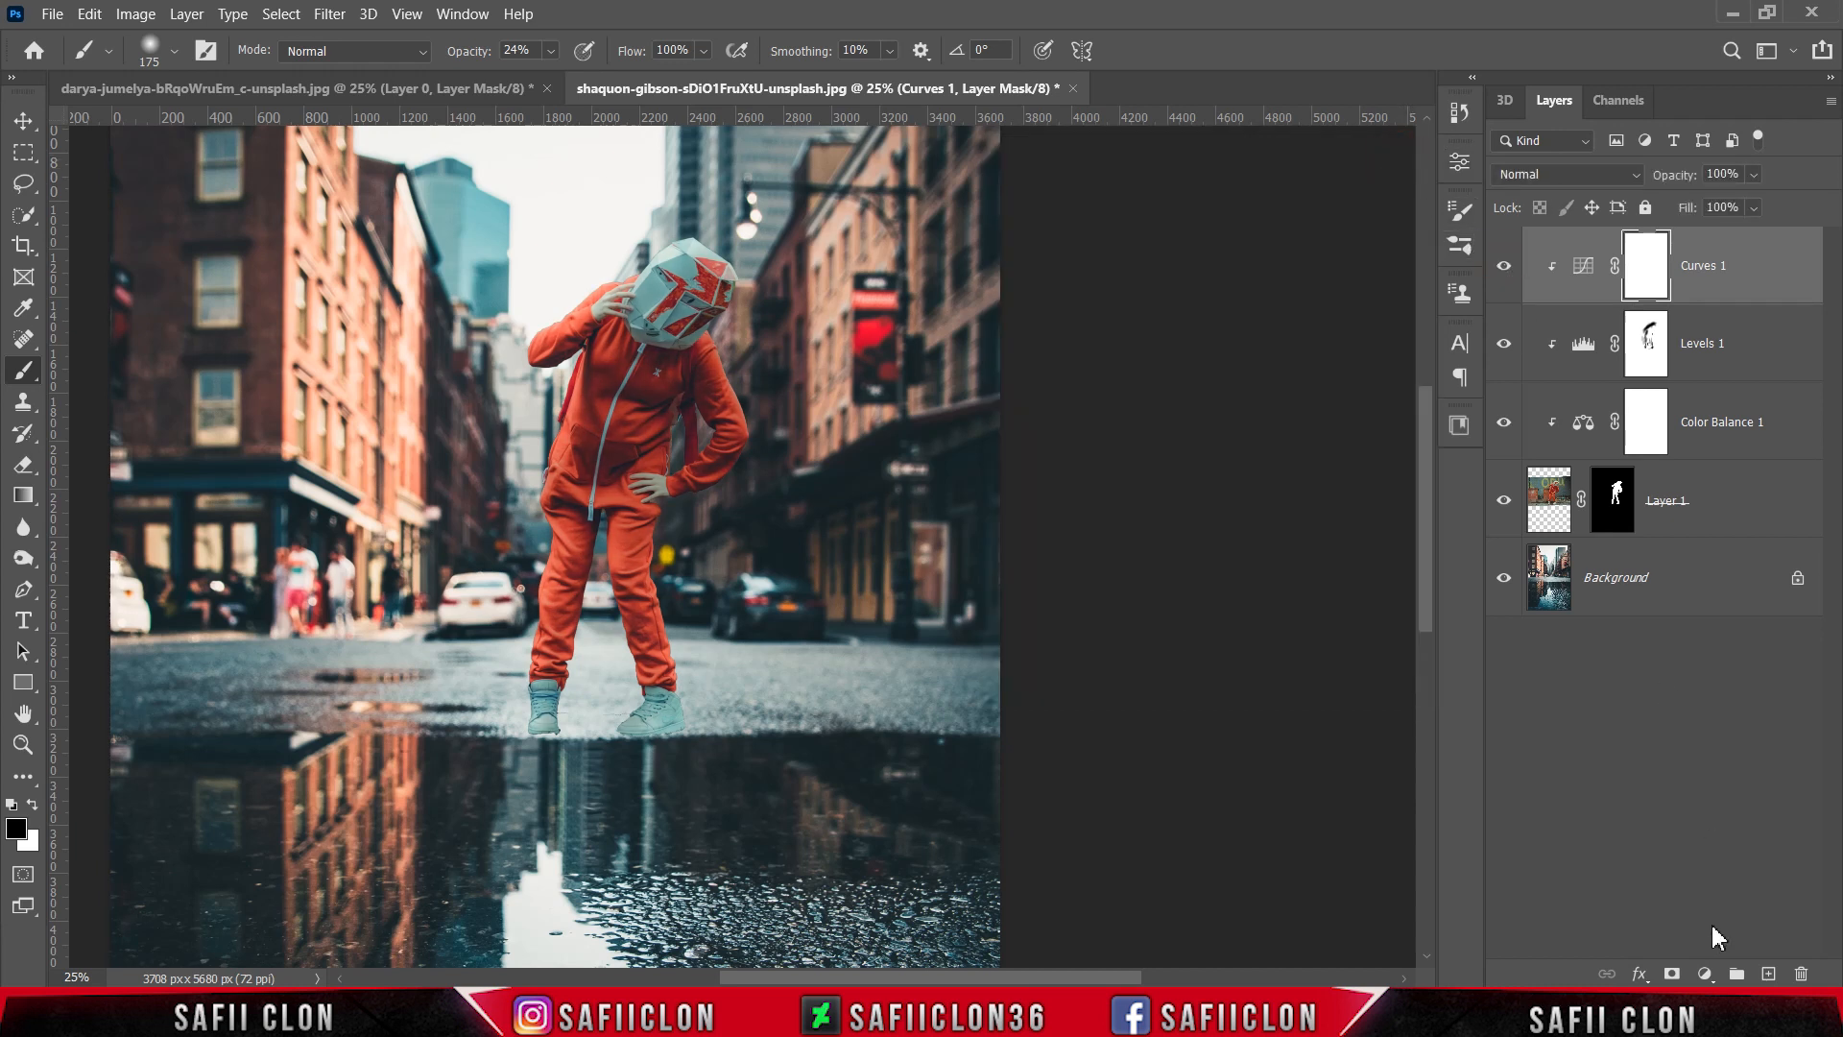
Add a Vibrance adjustment layer clipped to the figure layer, set Vibrance to -18, and compare before and after
left_click(1705, 974)
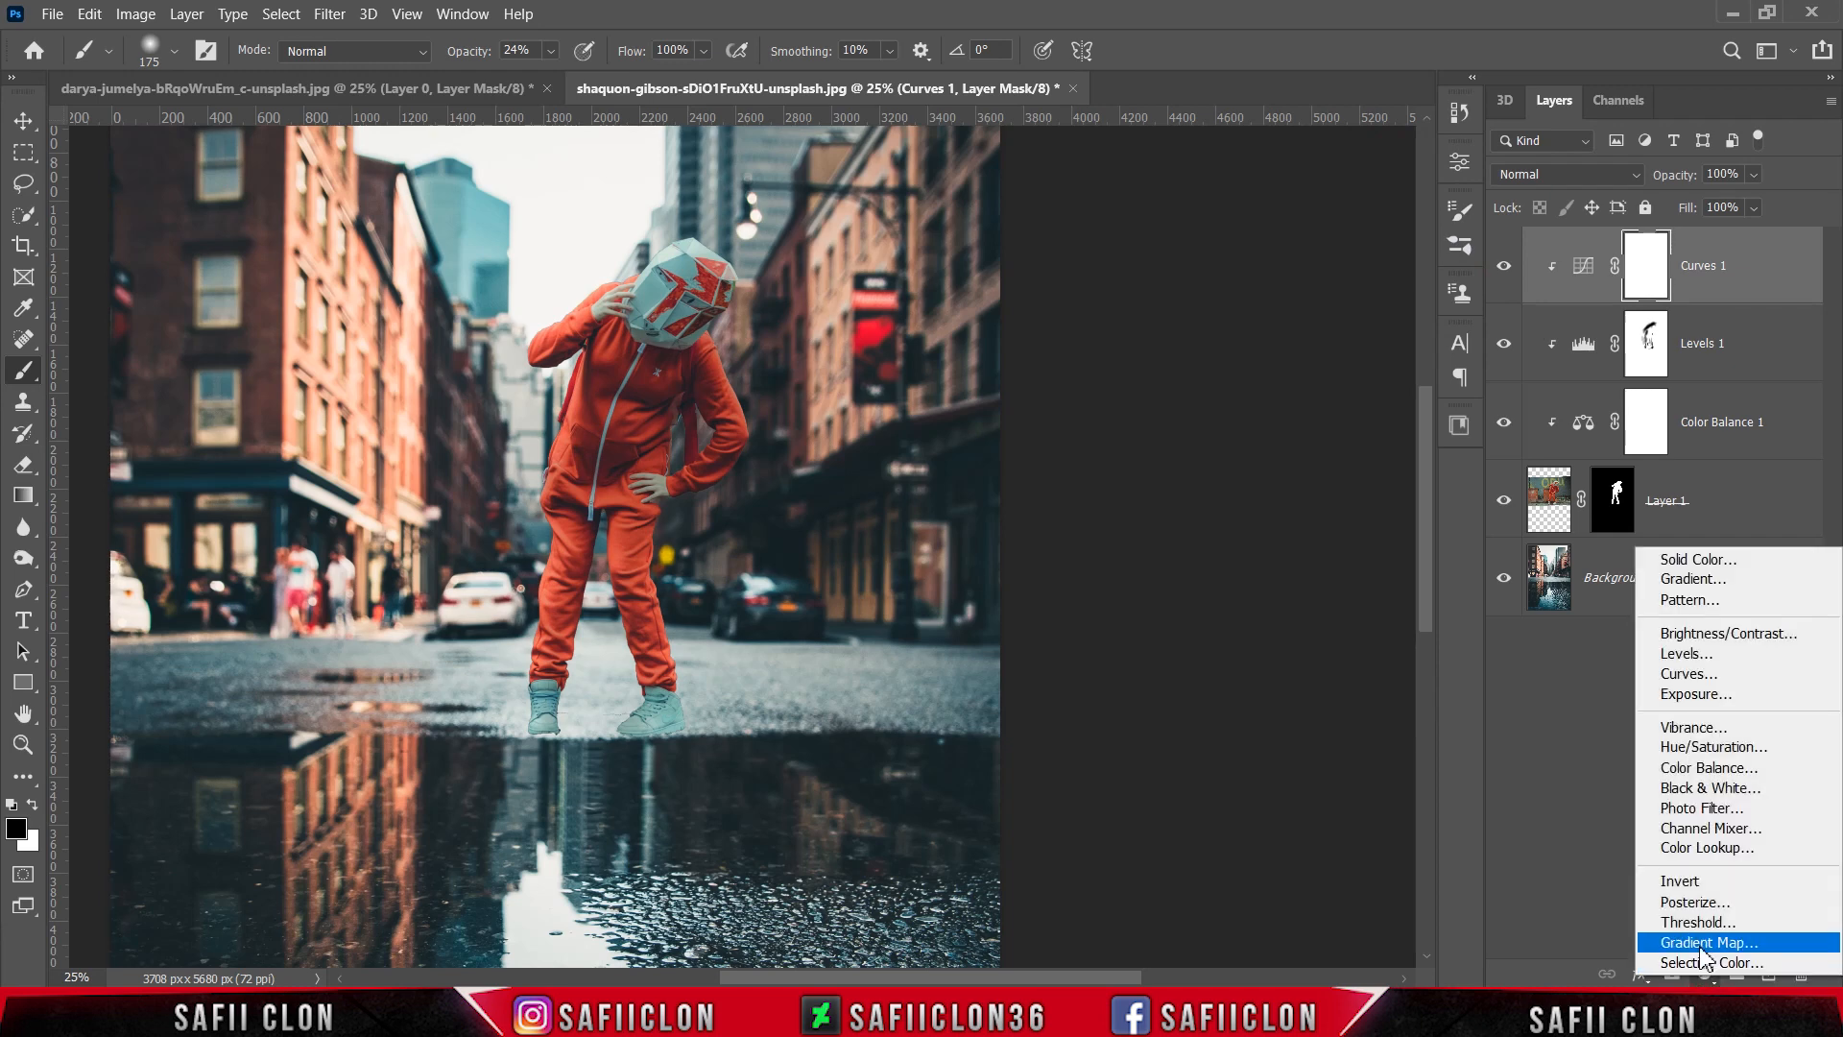
left_click(1694, 728)
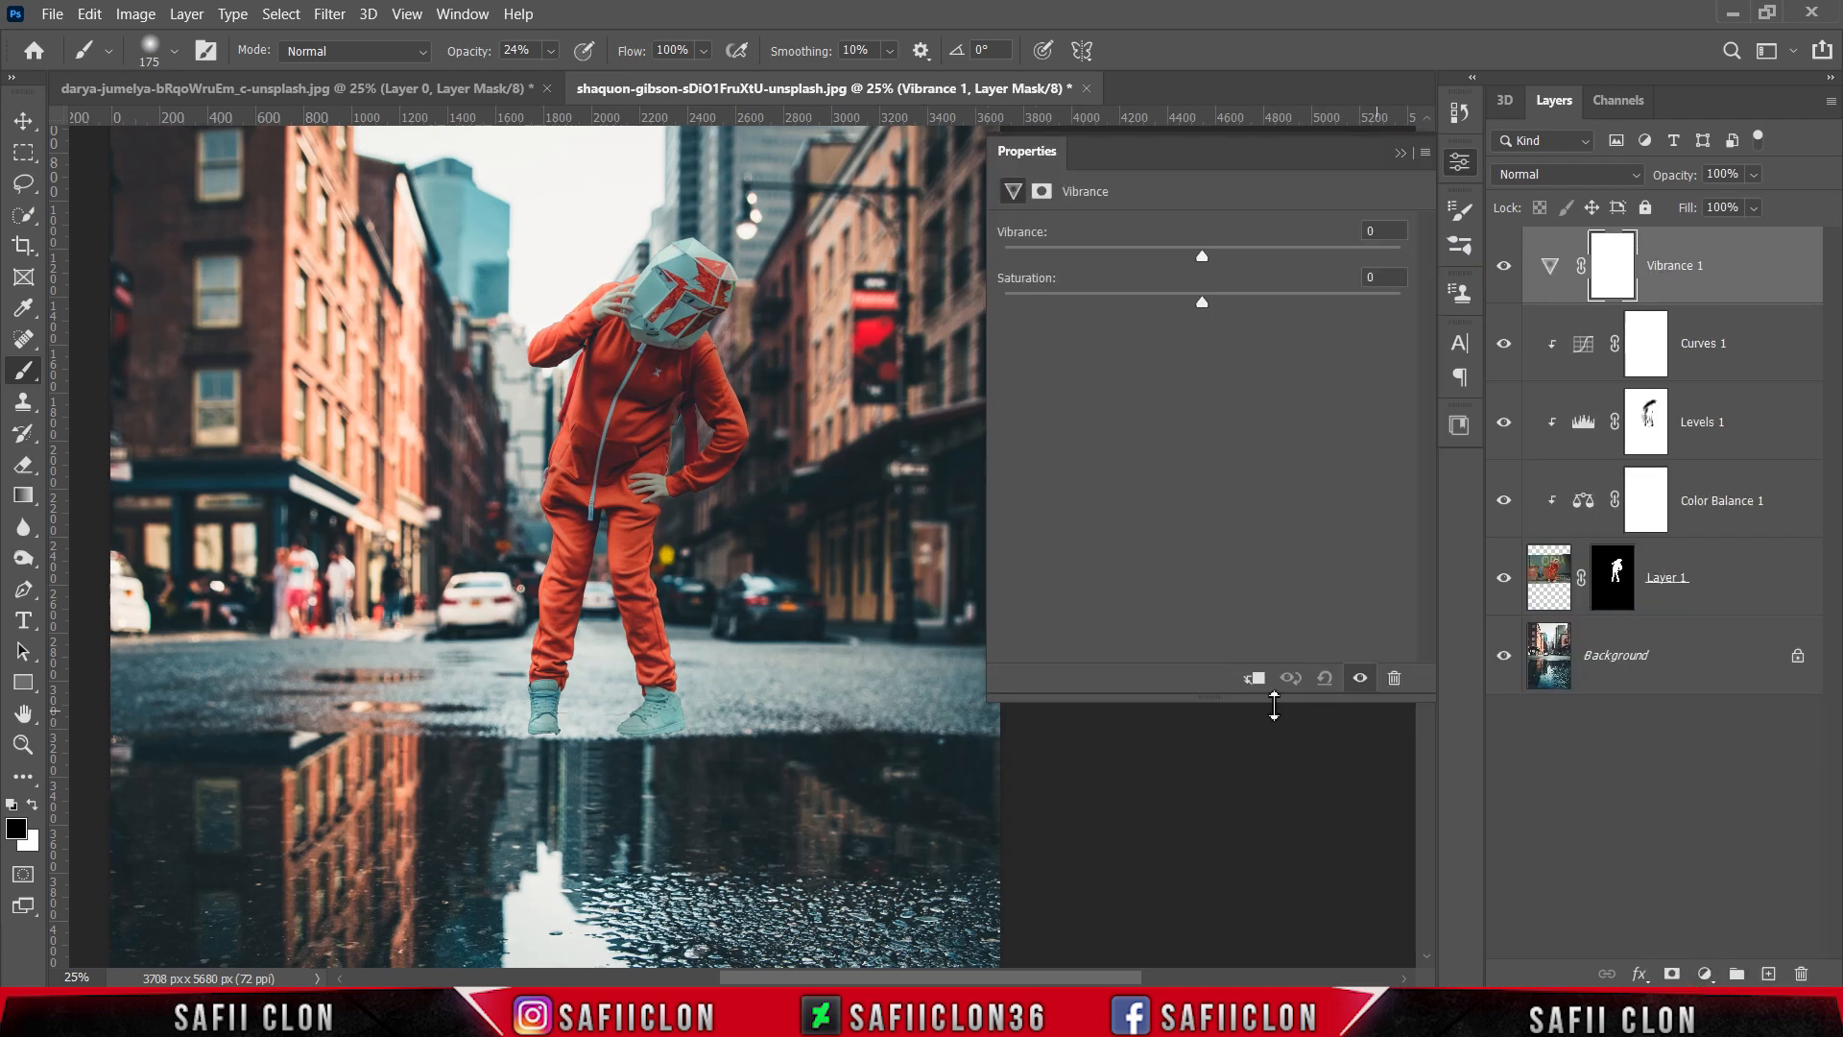
left_click(1256, 679)
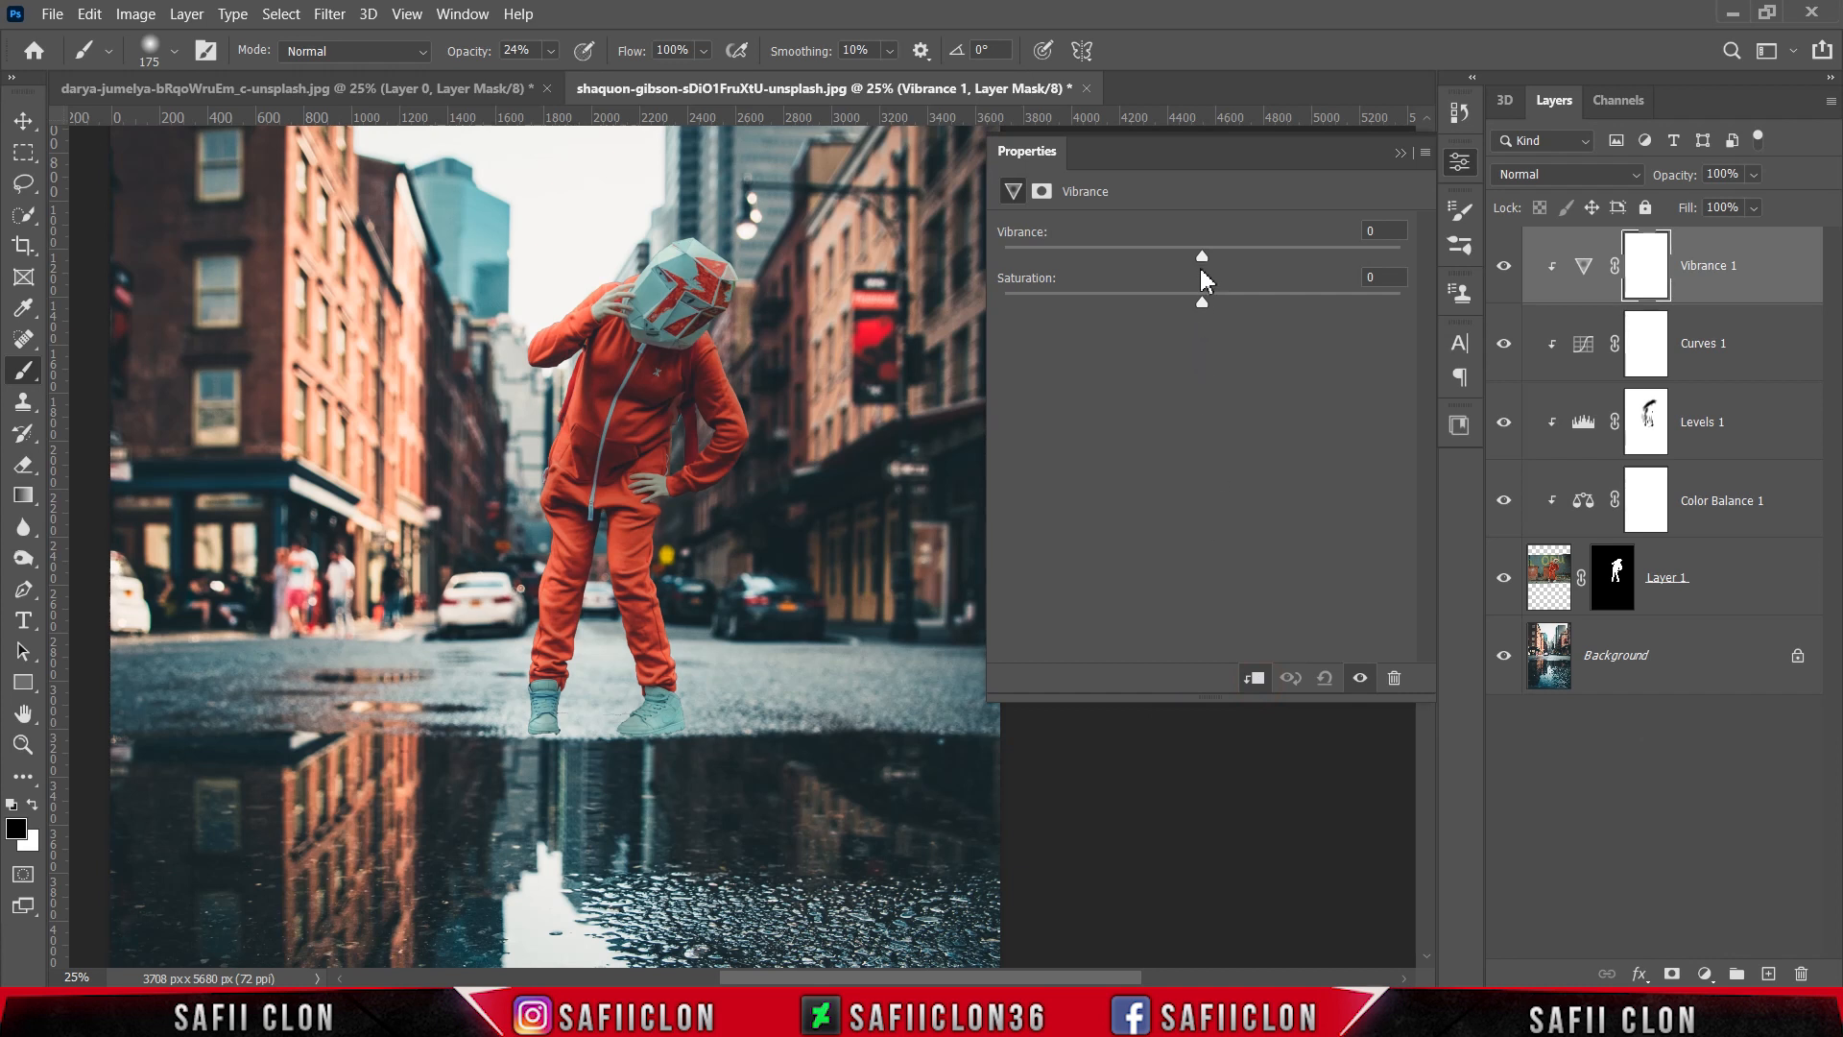
mouse_move(1202, 253)
left_mouse_down()
mouse_move(1149, 256)
mouse_move(1166, 256)
left_mouse_up()
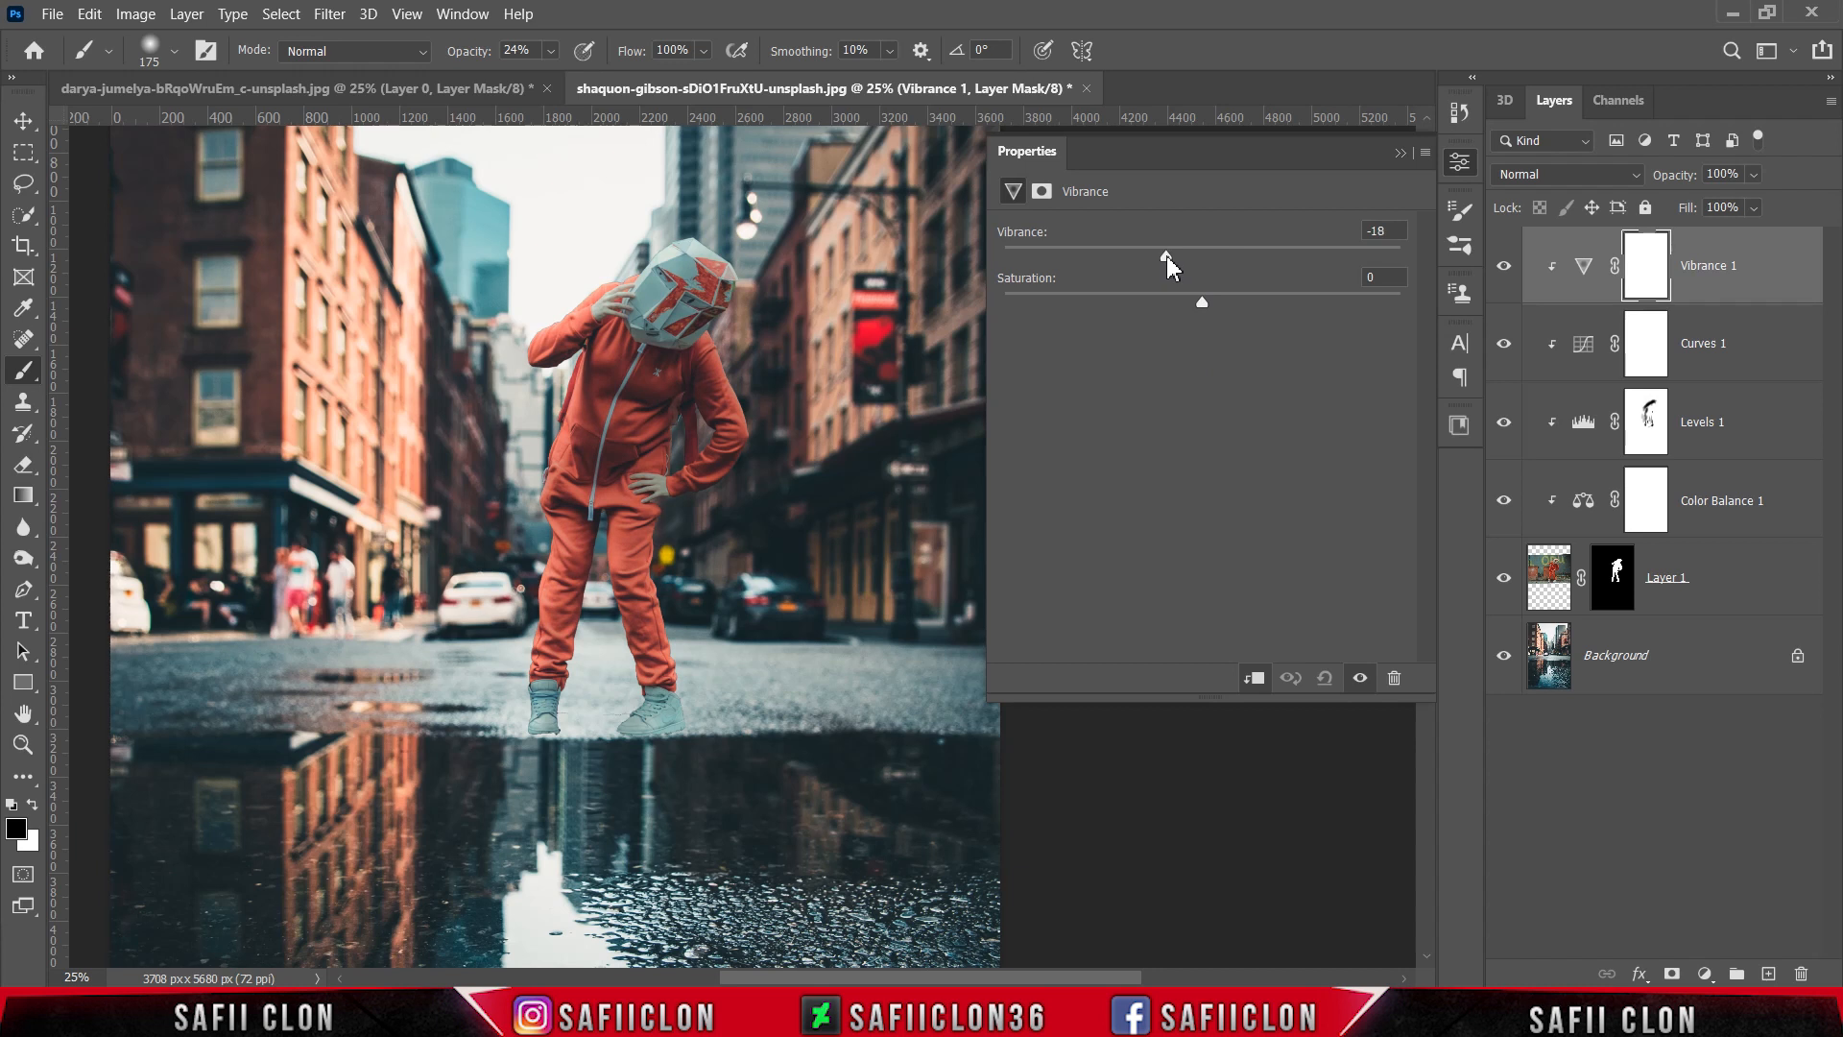
left_click(1400, 154)
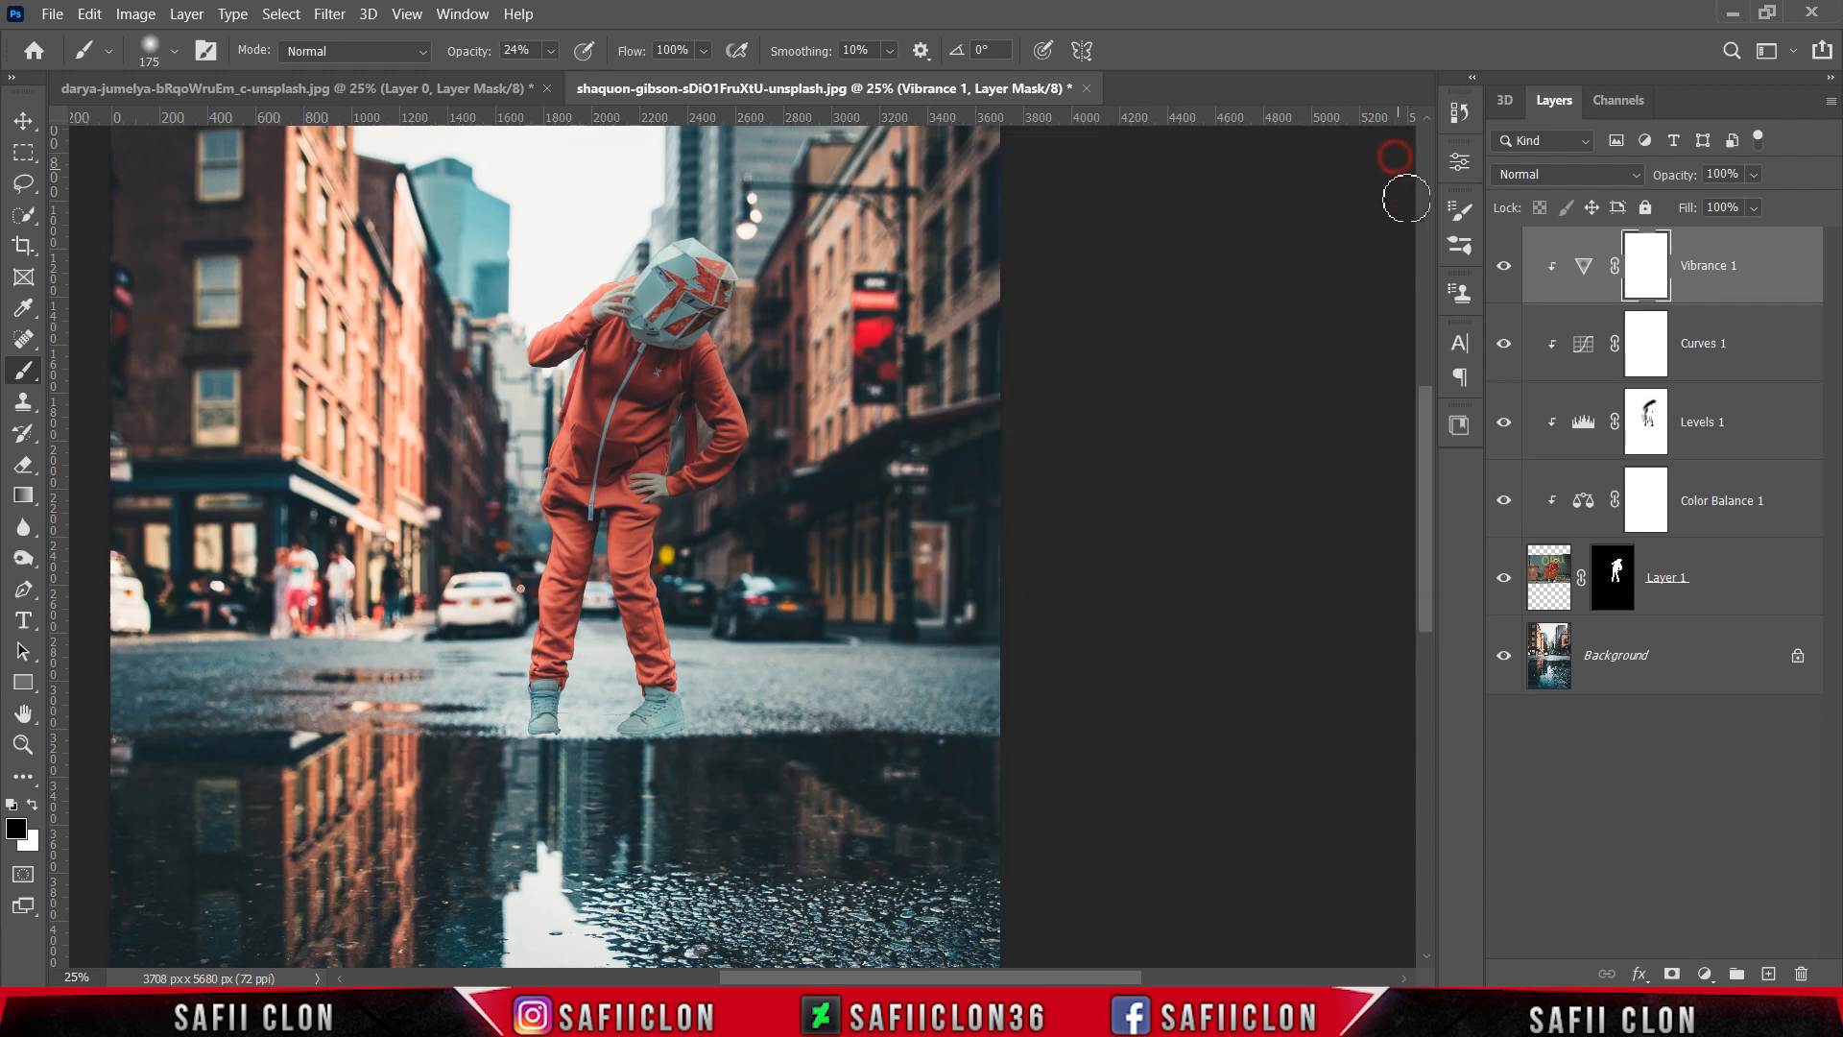
left_click(1505, 273)
left_click(1505, 272)
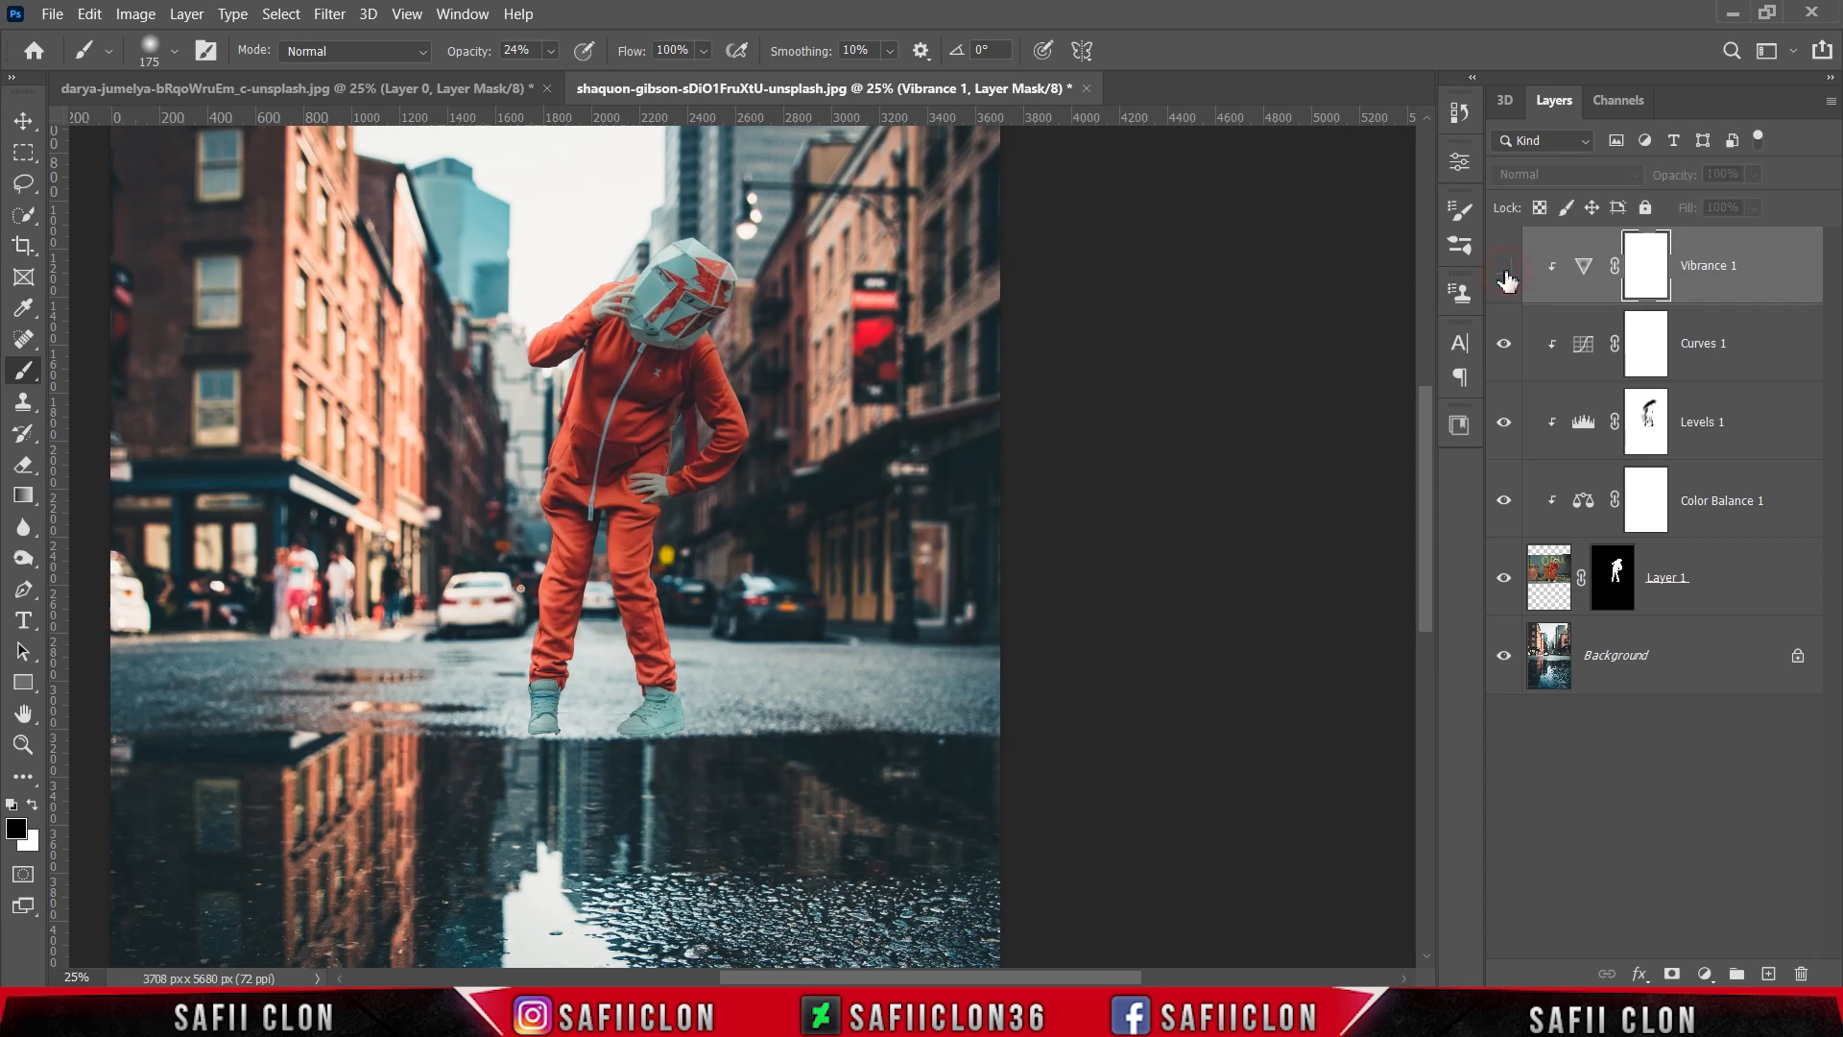